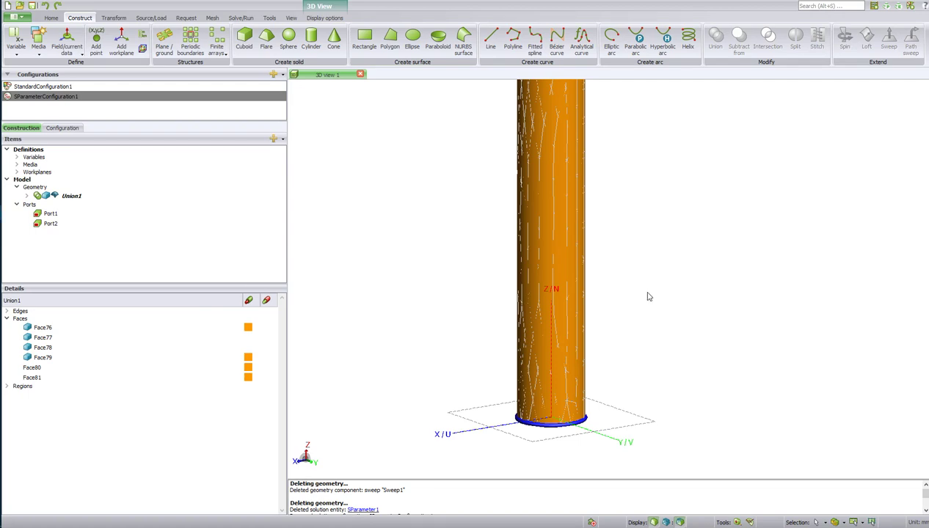
Browse the variables (Zmin_slot2, length) and Dielectric media, then collapse the geometry and ports branches.
click(16, 157)
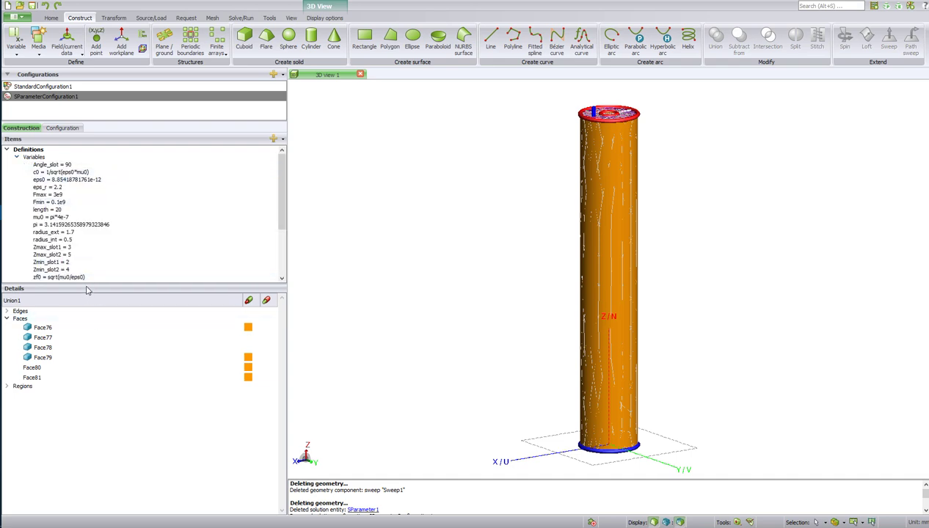
drag(87, 290, 86, 342)
click(51, 269)
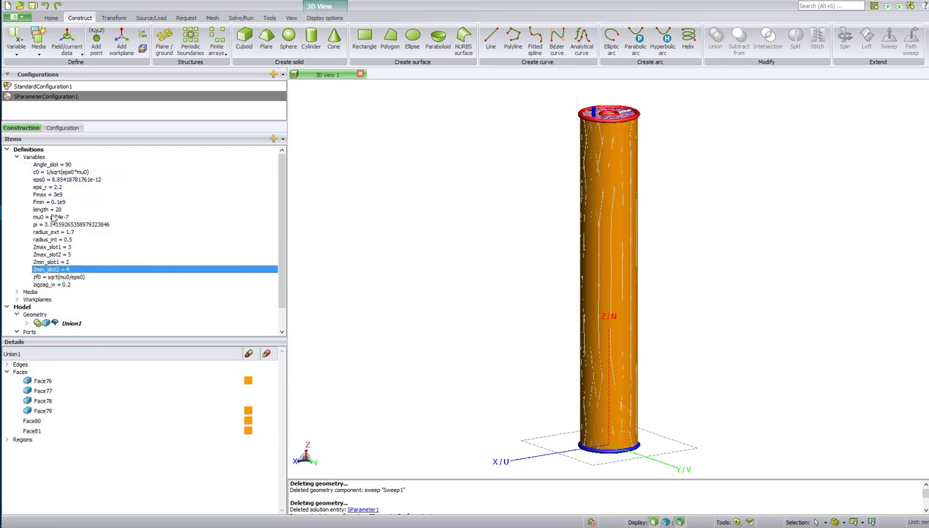
click(49, 209)
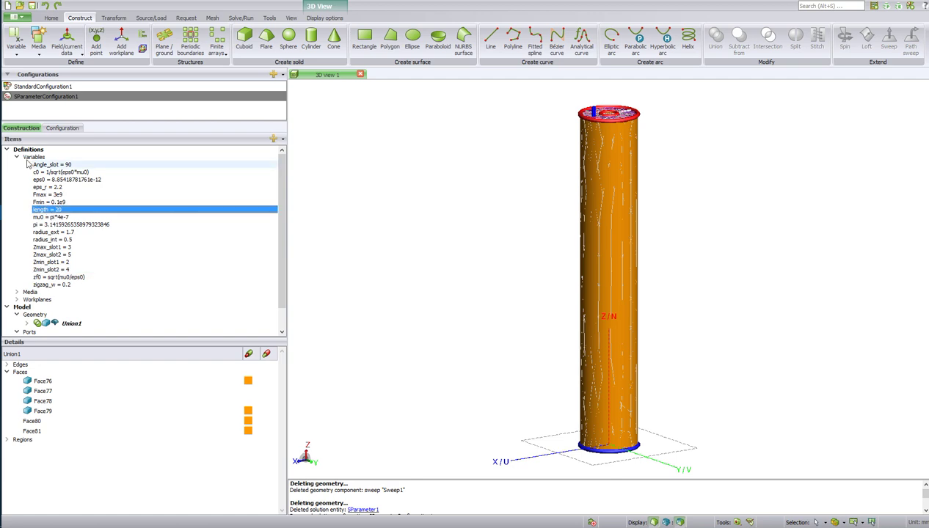
click(16, 157)
click(16, 165)
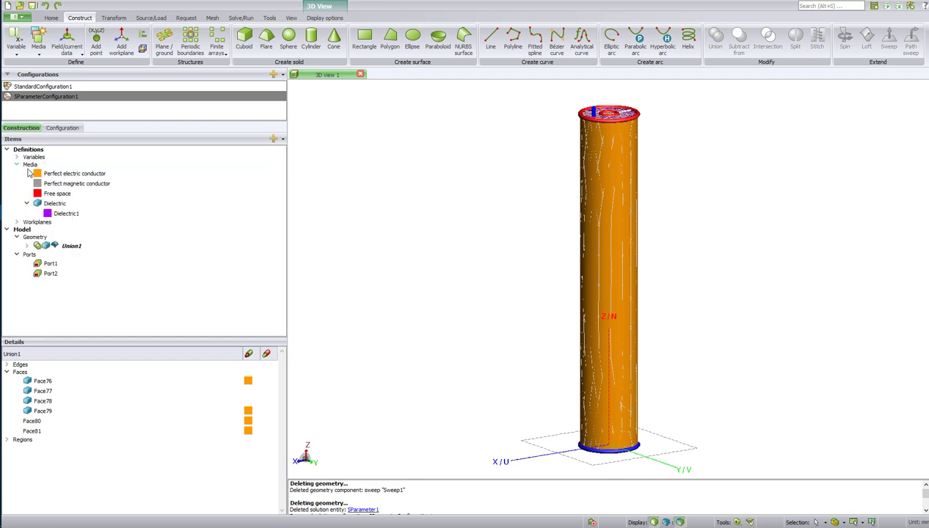
click(56, 204)
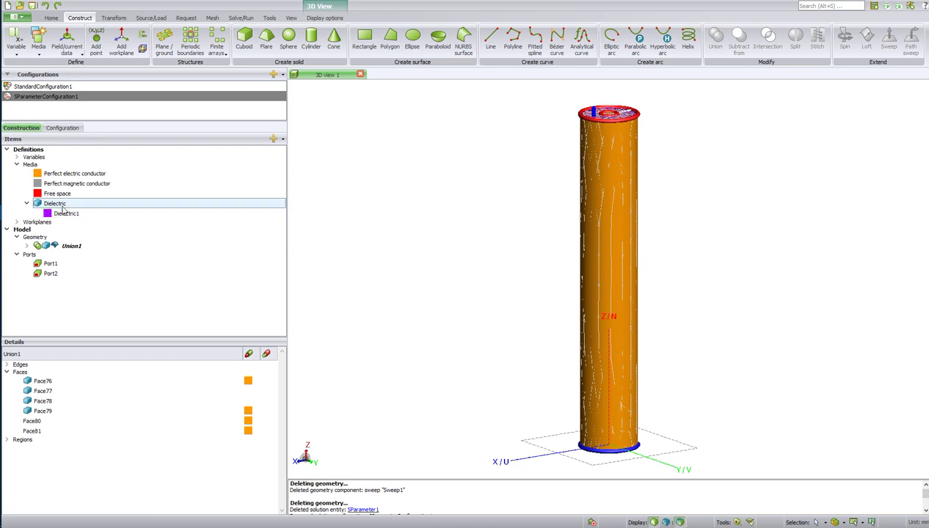
click(27, 204)
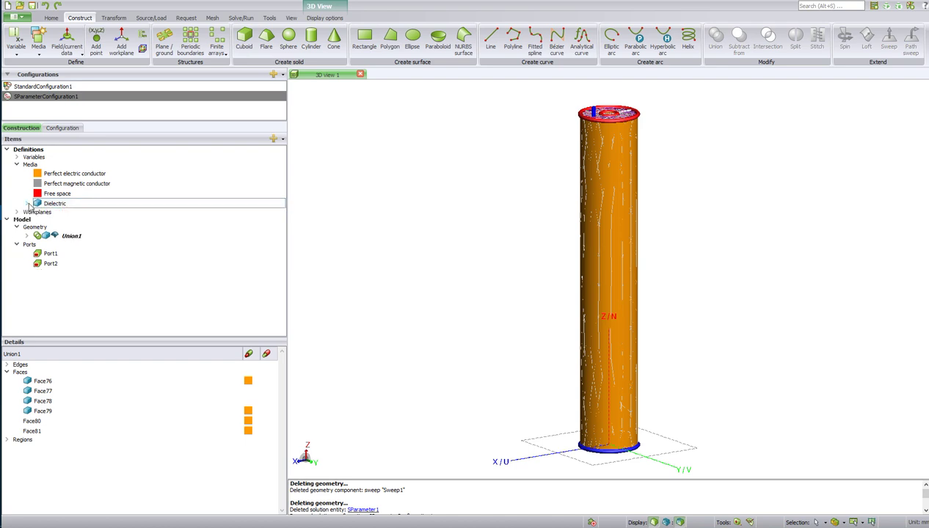
click(17, 227)
click(16, 235)
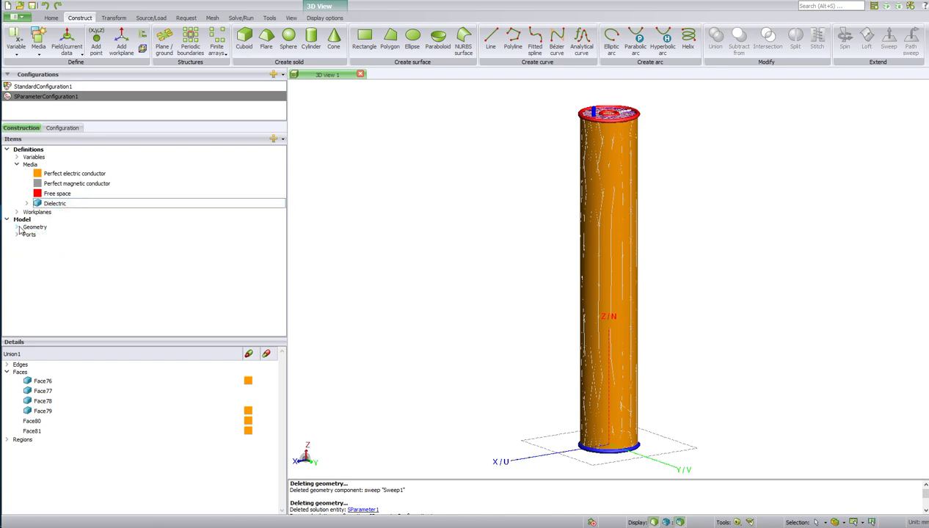
Inspect the Multiport S-parameter request and the existing SParameter1 request, closing both unchanged.
click(152, 18)
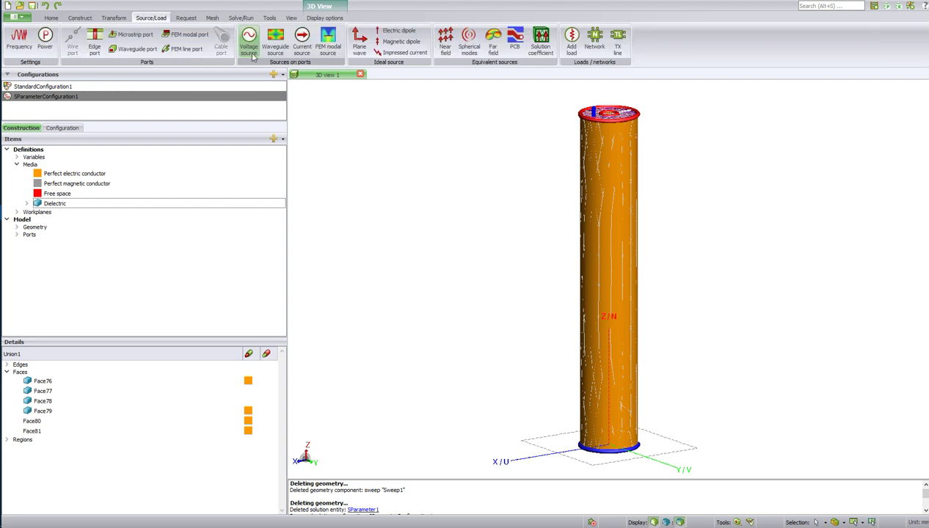
click(186, 17)
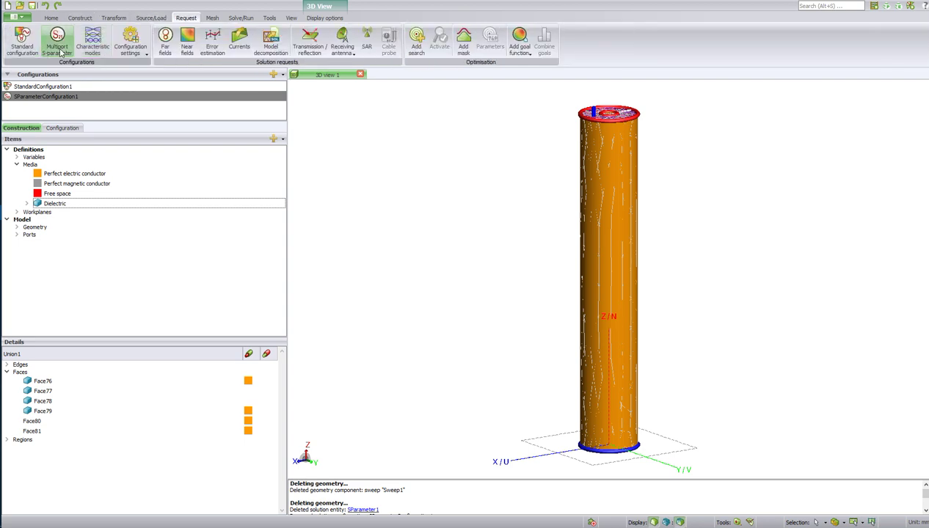
click(57, 41)
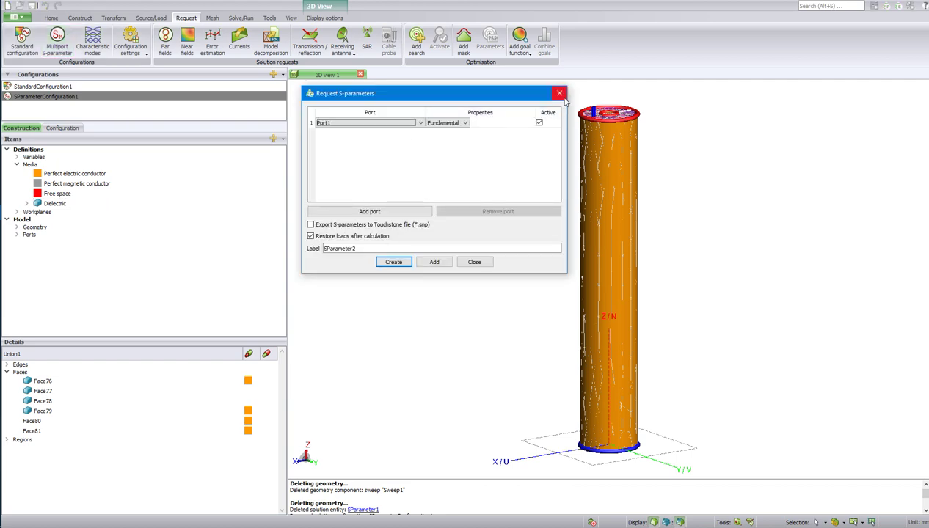
click(559, 94)
click(63, 128)
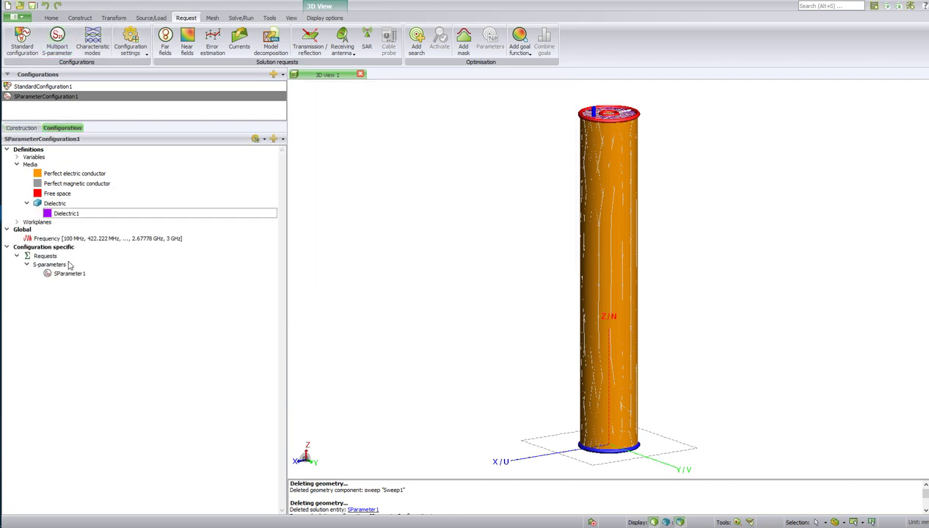
click(50, 276)
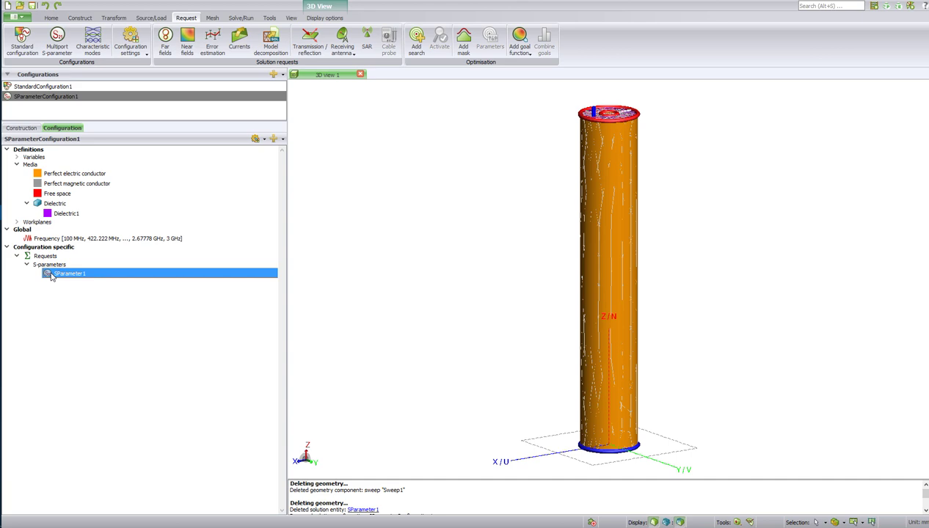
double_click(51, 276)
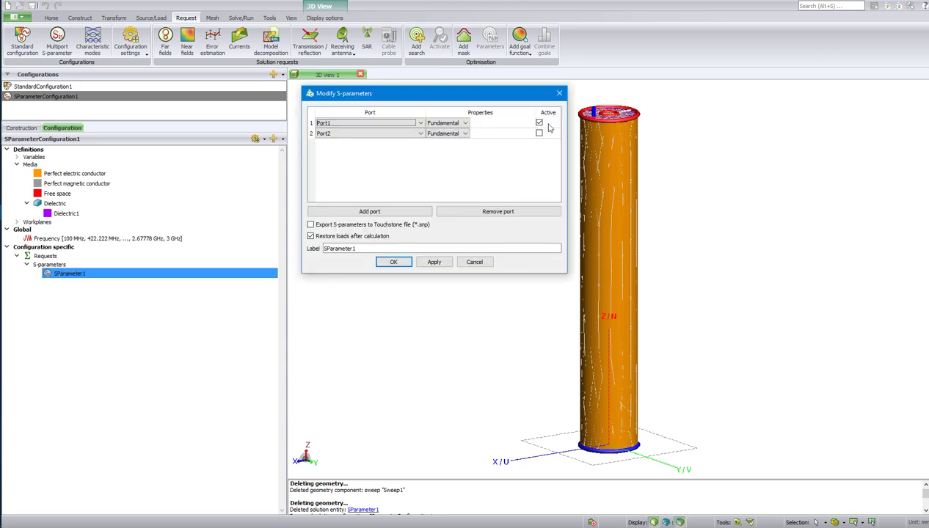
click(559, 93)
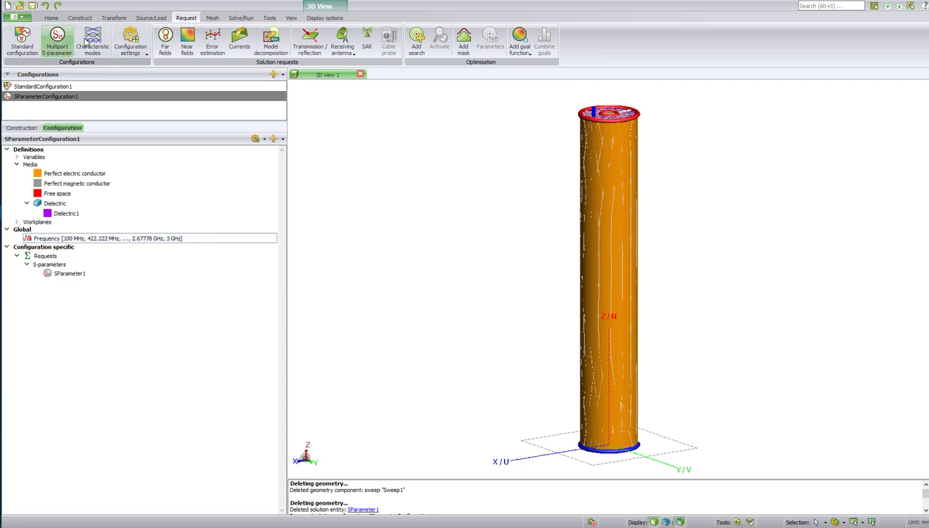
Review the 10-point Fmin–Fmax solution frequency and leave it unchanged.
scroll(86, 42, up, 1)
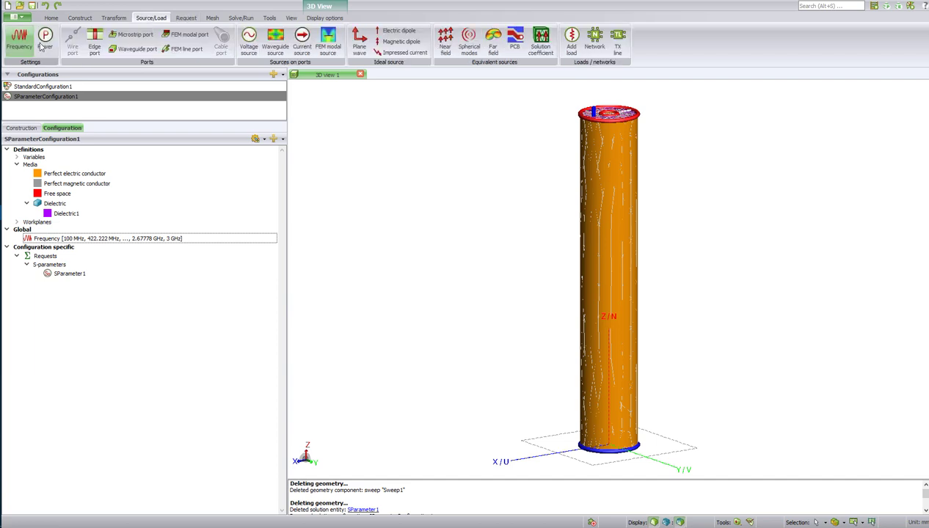
click(41, 44)
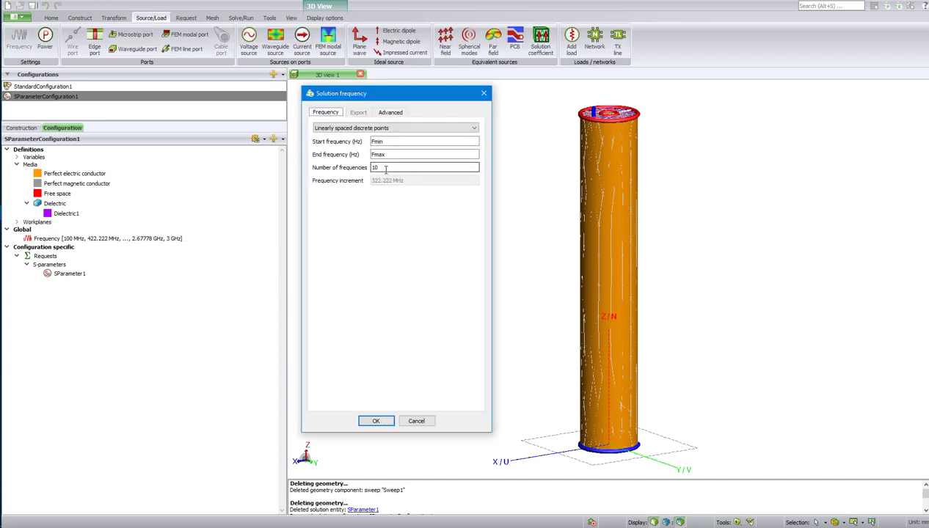
key(Return)
Define a helix with base and end radius radius_ext, height 2 and 0.5 turns.
click(324, 18)
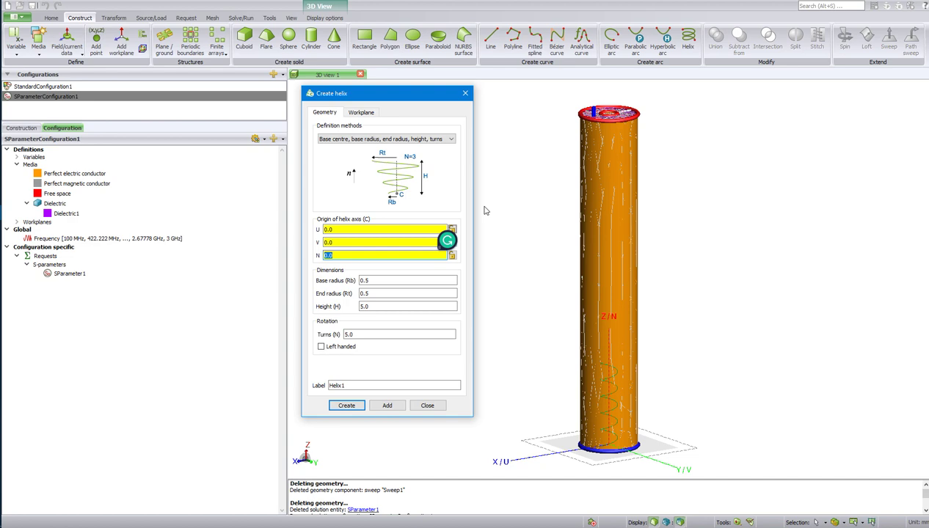
double_click(388, 281)
text(radius_ext)
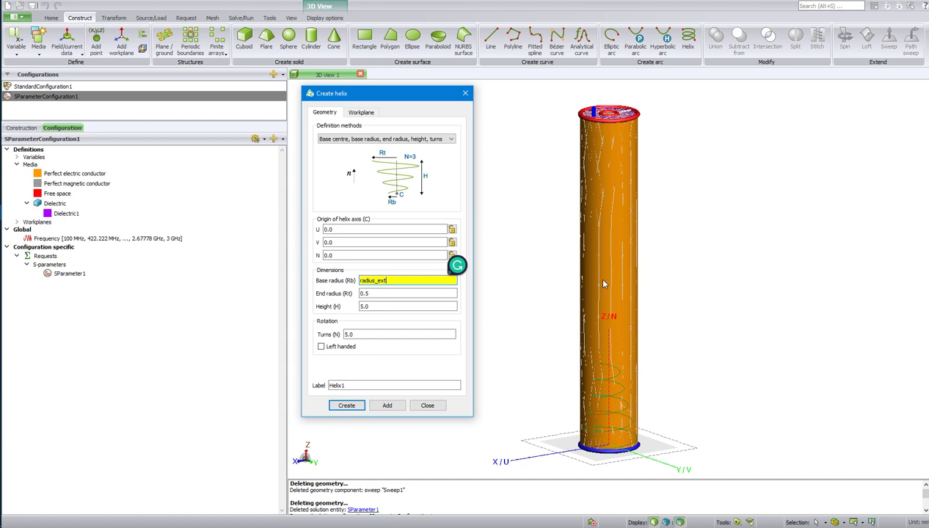
key(Tab)
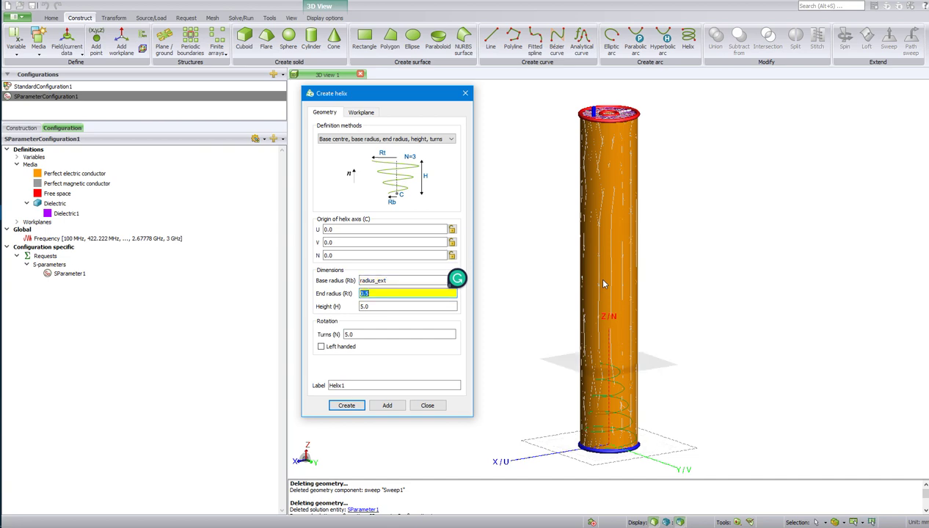
text(radius_ext)
key(Tab)
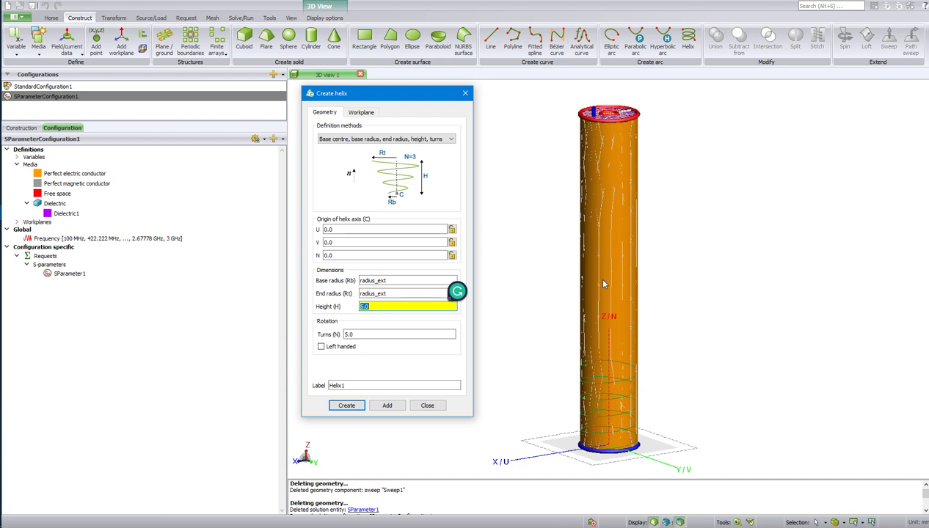
text(2)
key(Tab)
text(0.5)
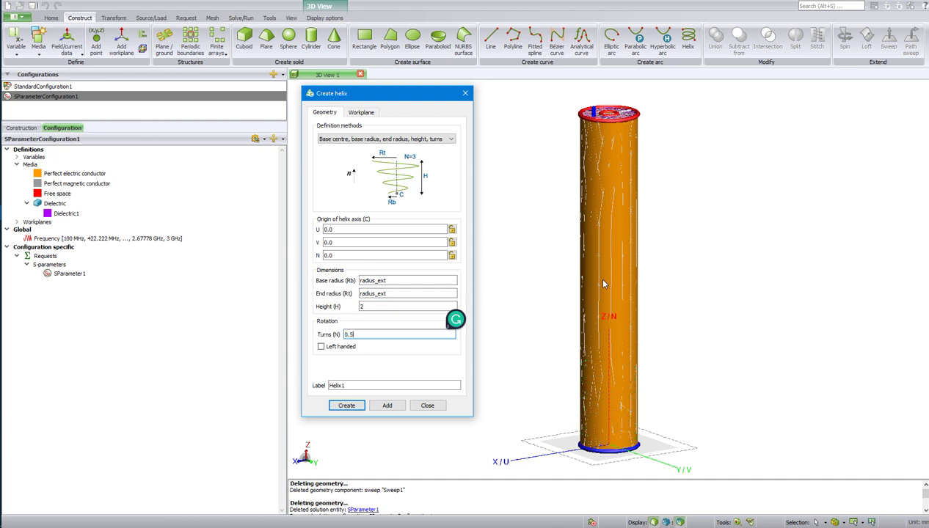
drag(622, 426, 628, 449)
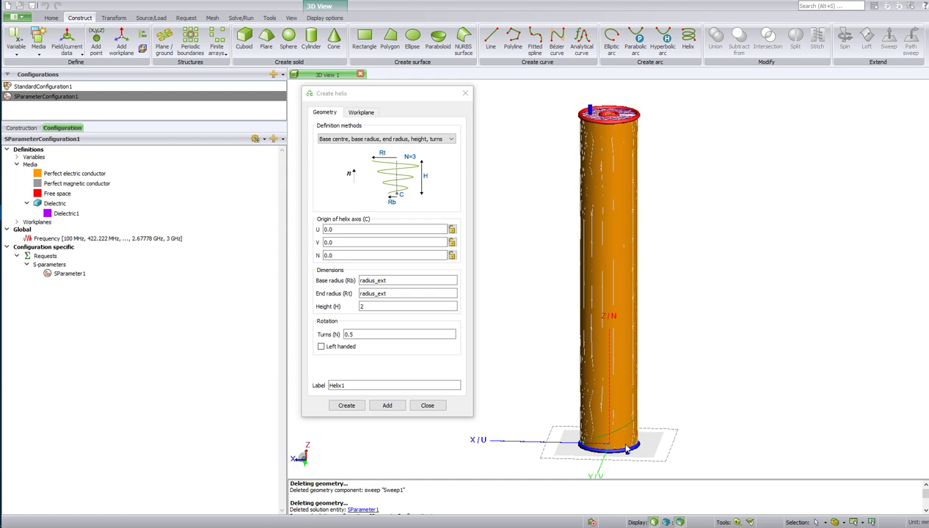
scroll(627, 449, up, 3)
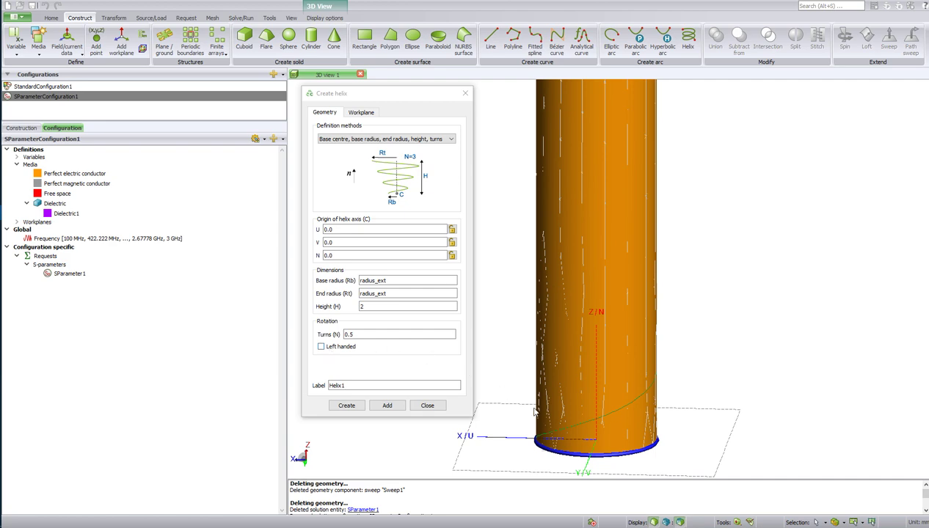
Create Helix1, then add a left-handed Helix2 and close the helix dialog.
click(387, 405)
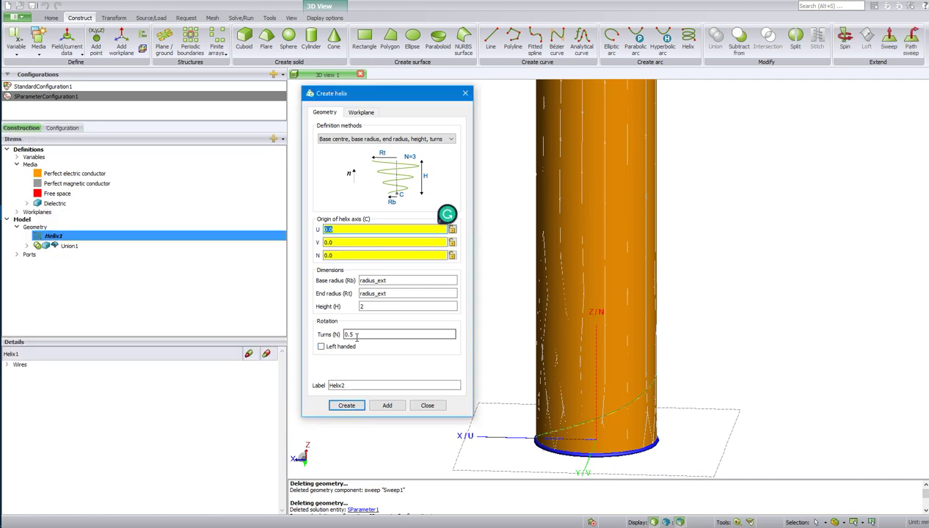
click(339, 347)
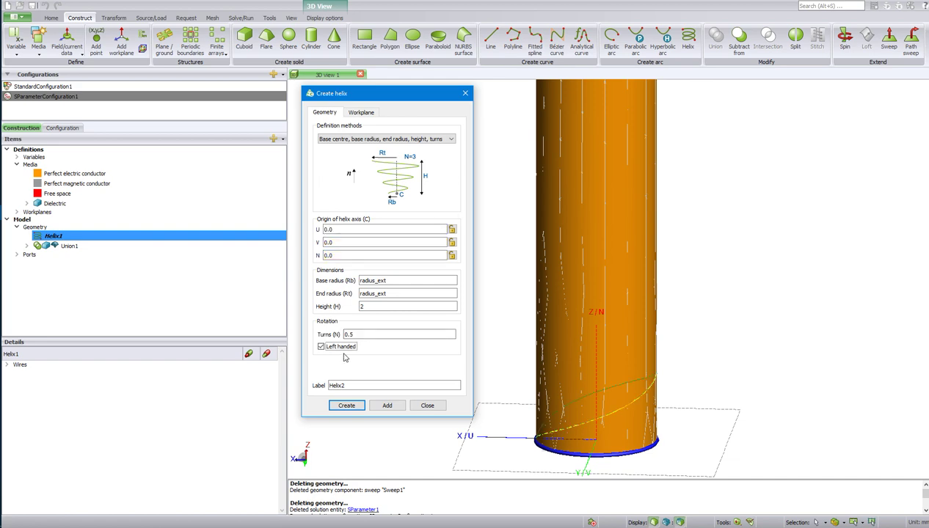
click(387, 406)
click(382, 407)
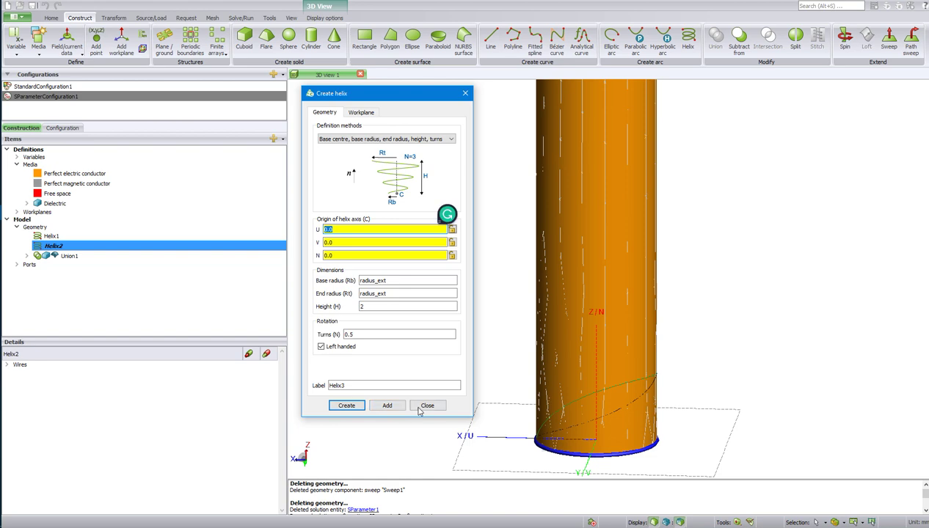
click(421, 407)
click(91, 238)
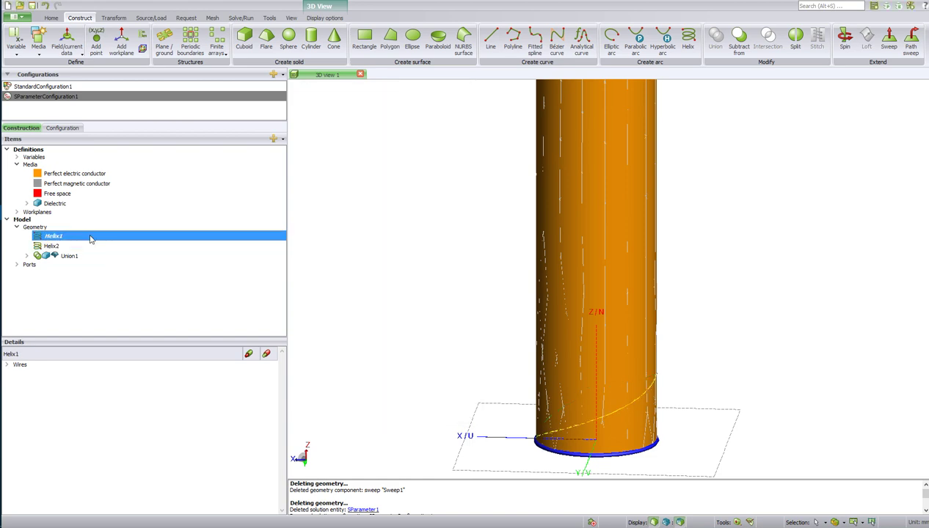
Duplicate Helix1 as Helix1_1 and translate it from (0,0,0) to (0,0,4).
click(91, 242)
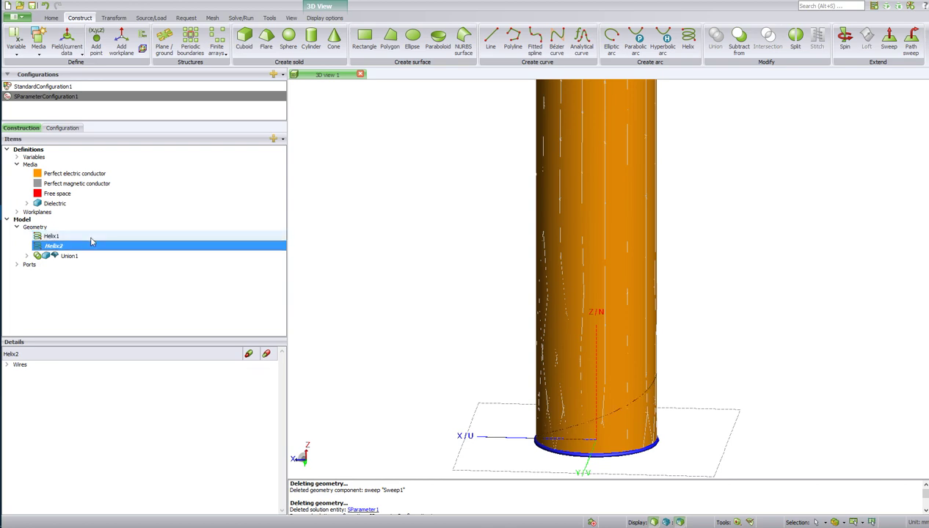
click(90, 238)
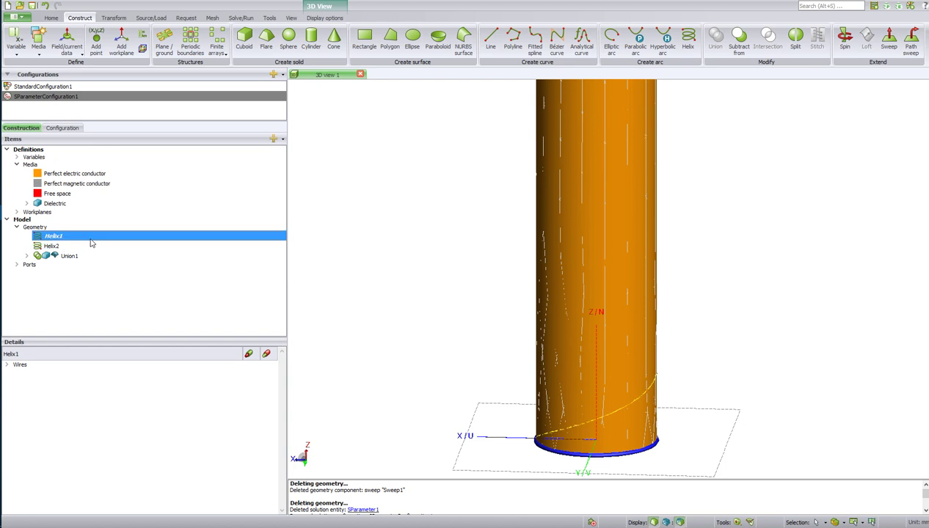
key(ctrl+k)
right_click(89, 246)
mouse_move(112, 412)
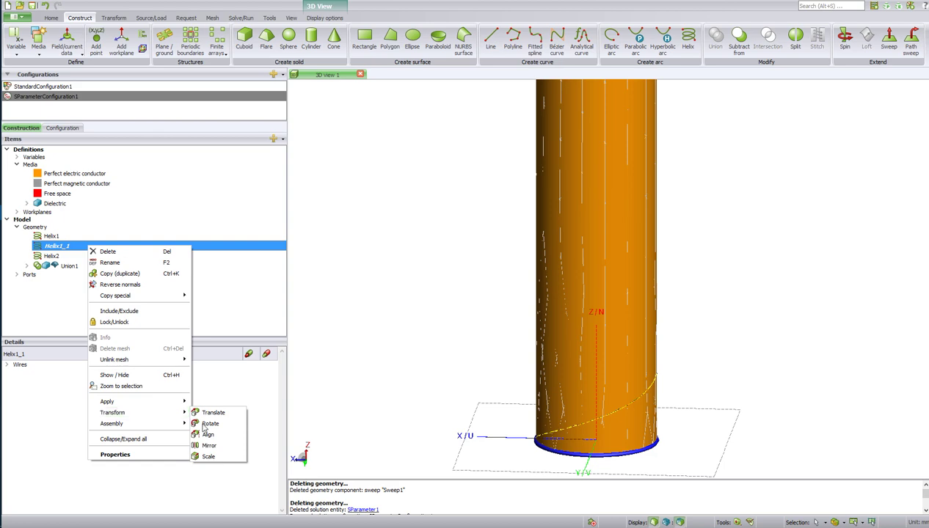
click(217, 414)
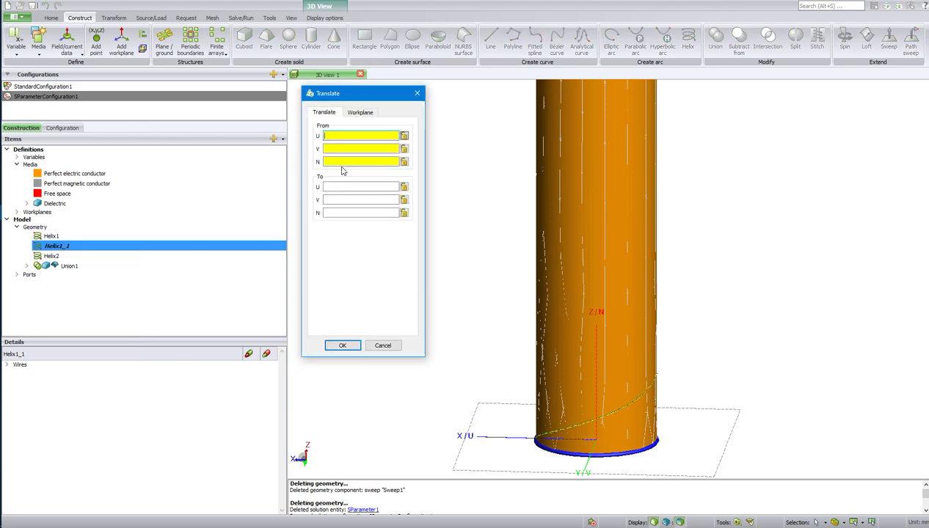
text(0)
key(Tab)
text(0)
key(Tab)
text(0)
key(Tab)
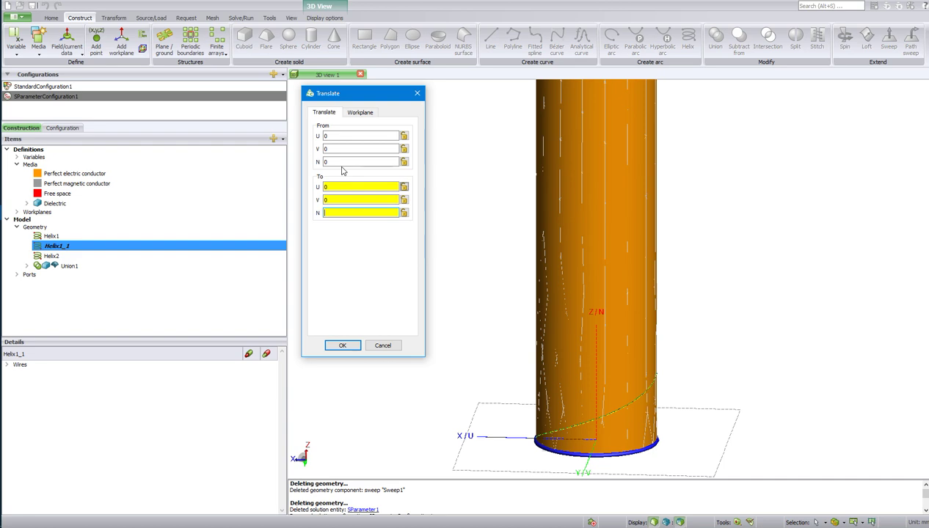
text(2)
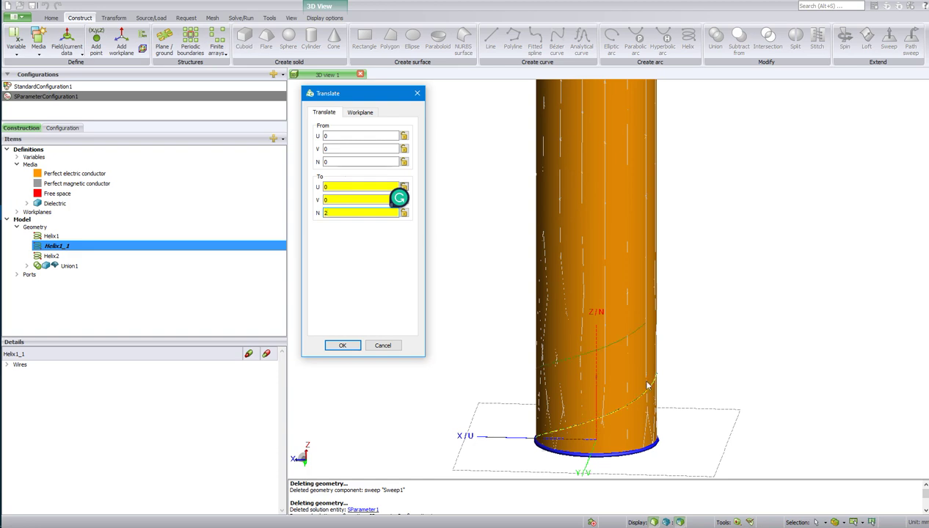
key(BackSpace)
text(4)
click(343, 346)
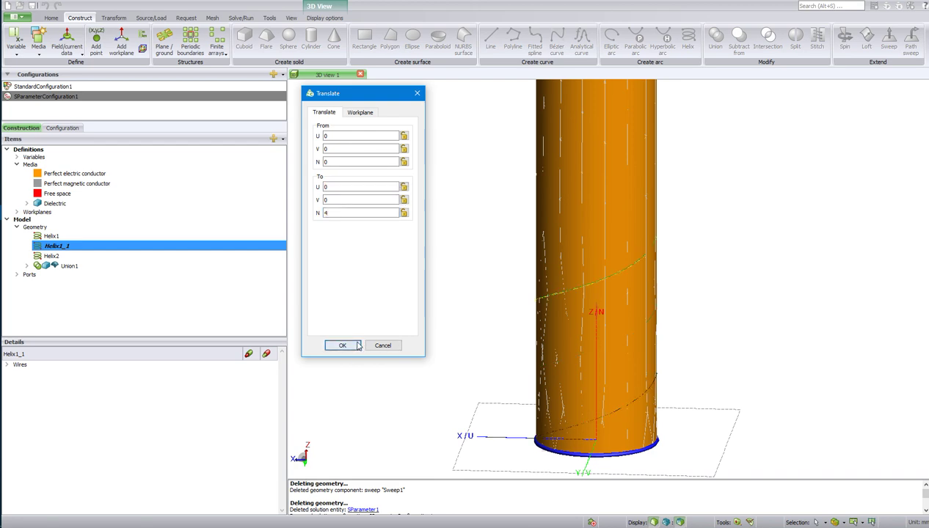
Rotate Helix2 by 180 degrees about the (0,0,1) axis.
click(81, 256)
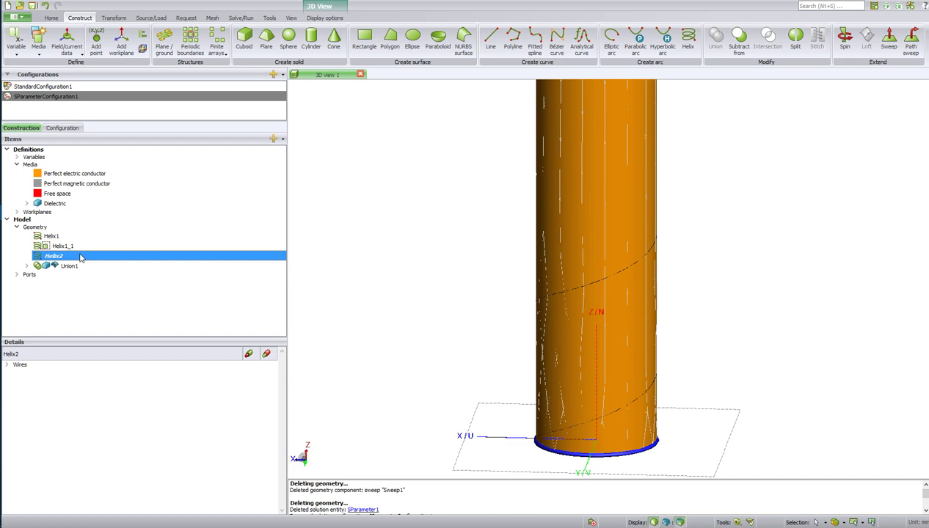
key(ctrl+r)
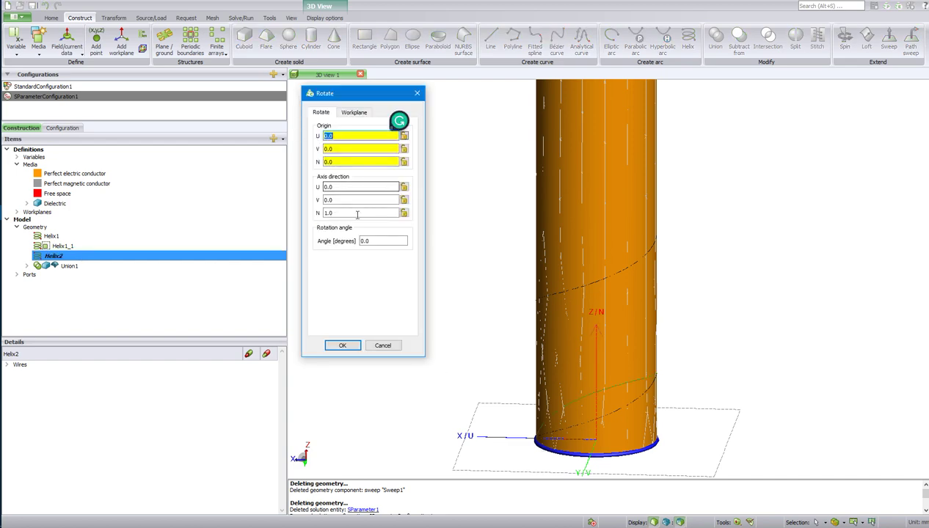
key(Tab)
key(Tab)
key(Tab)
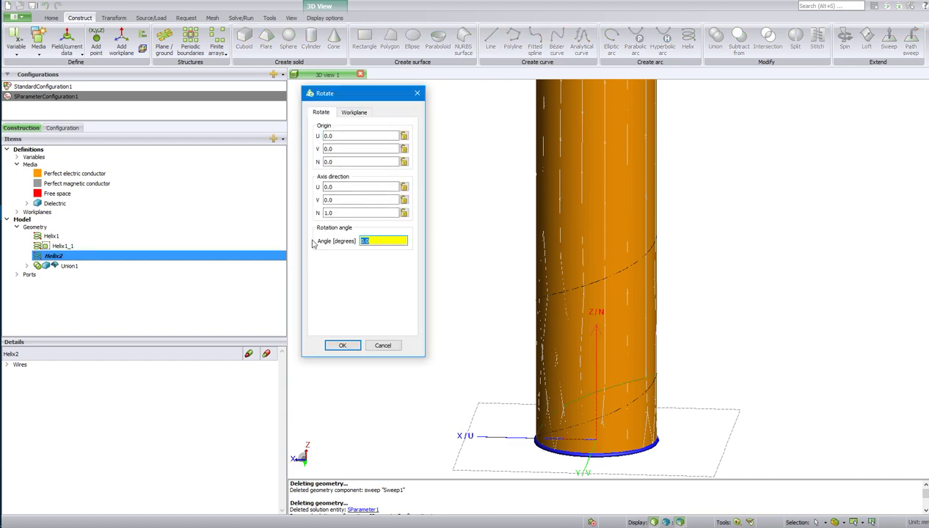
text(180)
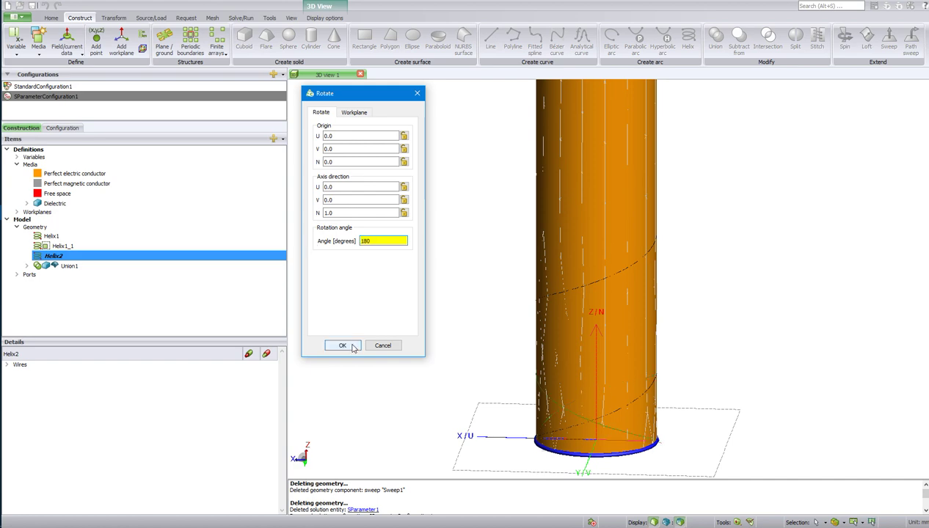
click(352, 347)
mouse_move(631, 323)
mouse_down()
mouse_move(635, 295)
mouse_move(629, 300)
mouse_move(583, 214)
mouse_up()
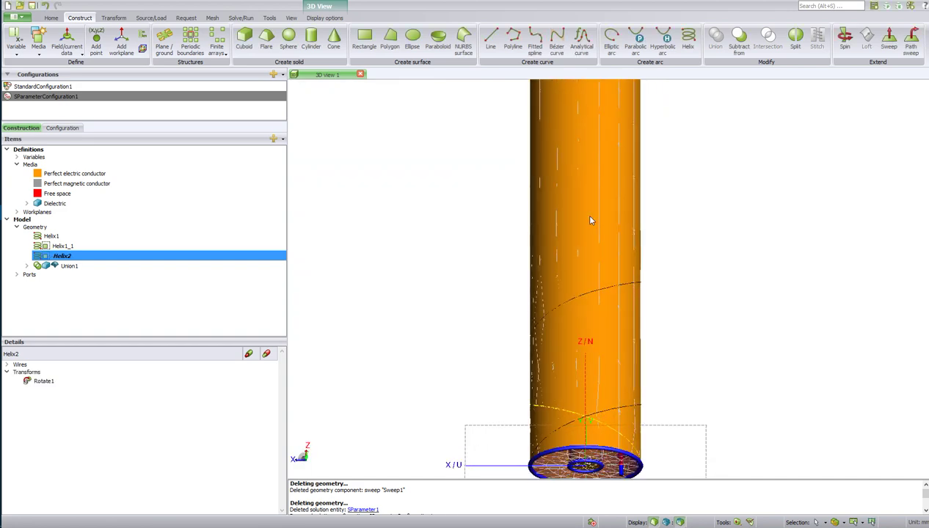
scroll(582, 213, down, 2)
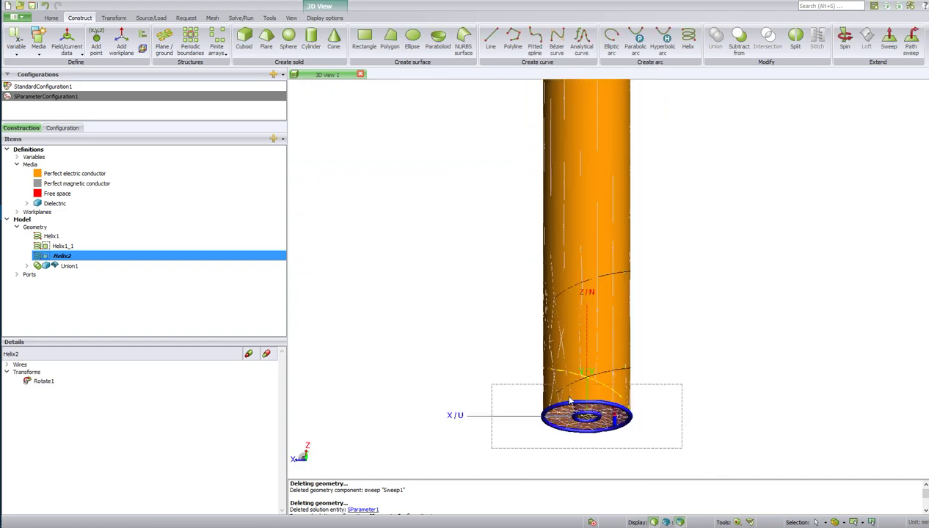
right_click(83, 258)
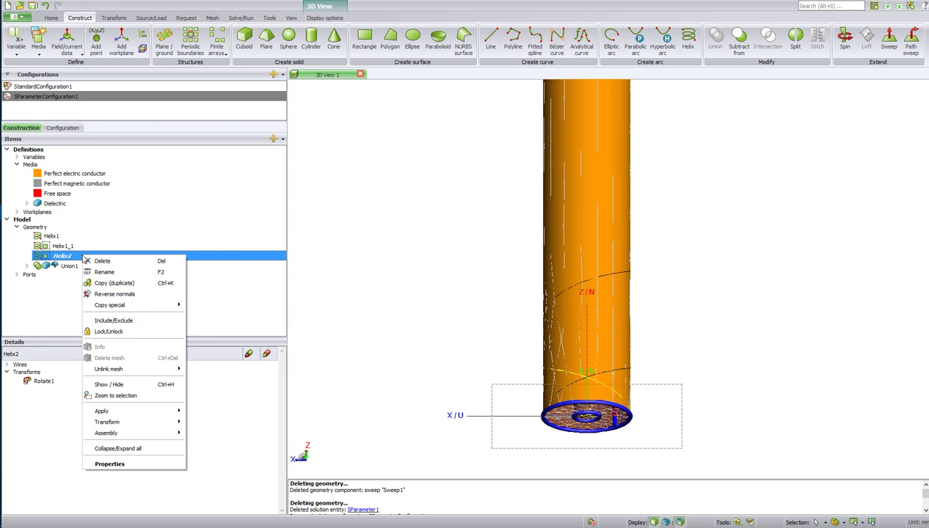
Add a Translate1 shift along N to the rotated Helix2 and inspect the spiral.
click(213, 423)
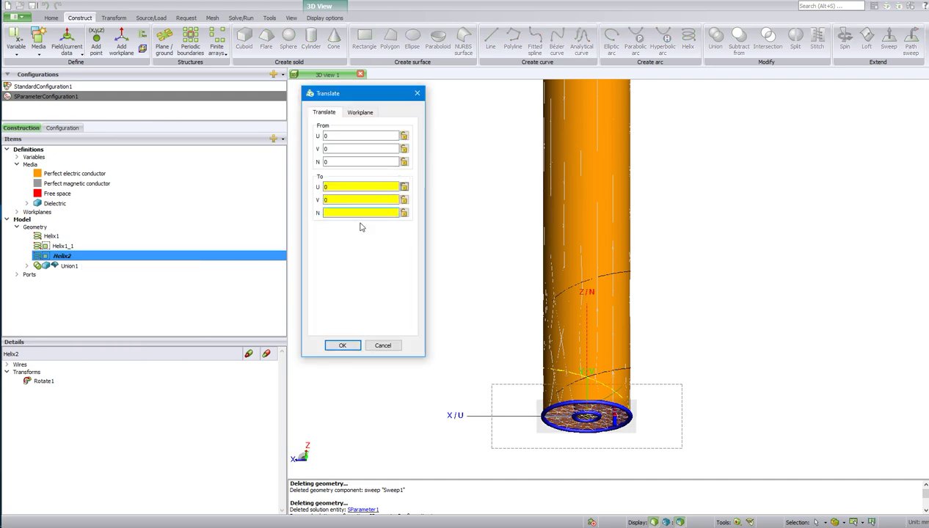
key(Return)
drag(493, 361, 705, 379)
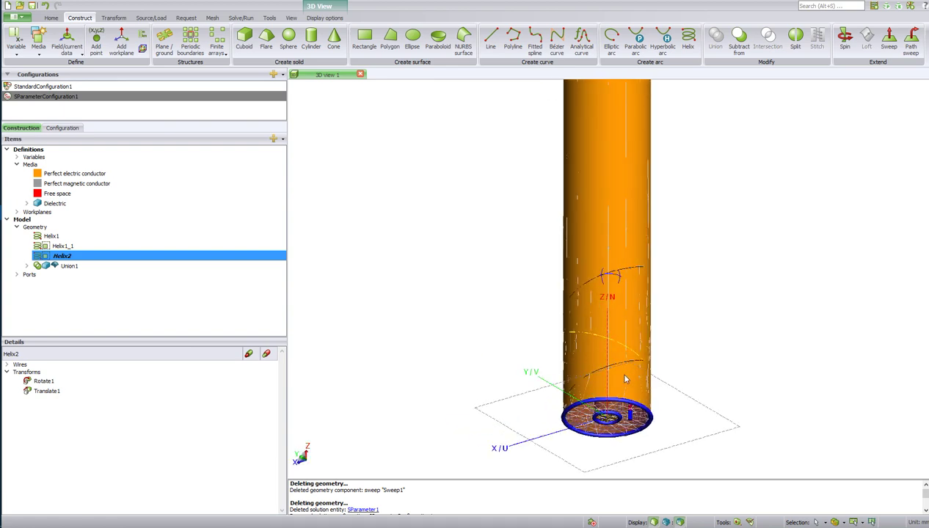
drag(625, 379, 645, 361)
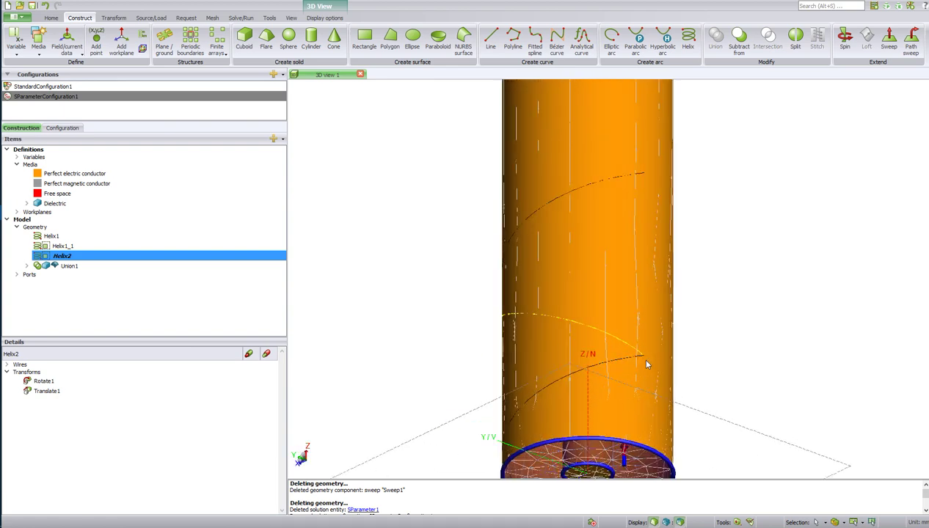
scroll(645, 361, up, 2)
scroll(645, 363, down, 3)
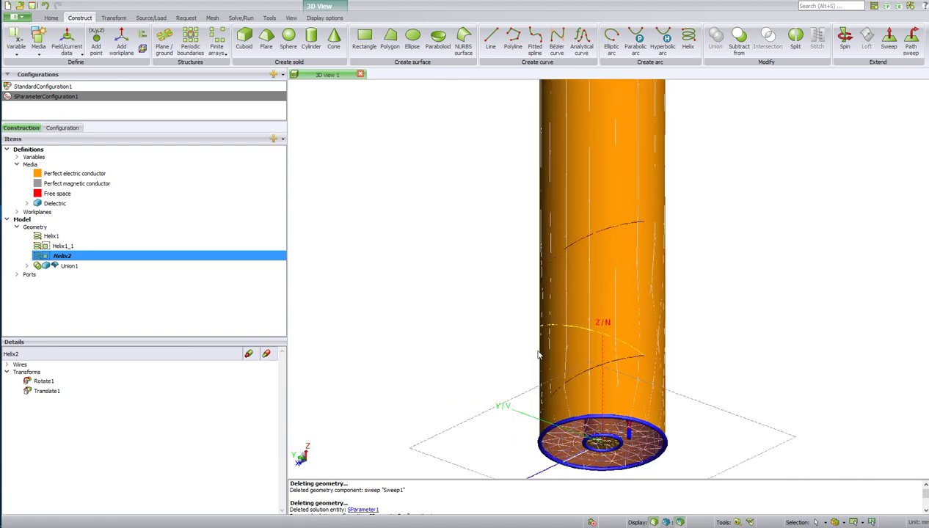
mouse_move(645, 363)
middle_down()
mouse_move(484, 355)
mouse_move(707, 338)
middle_up()
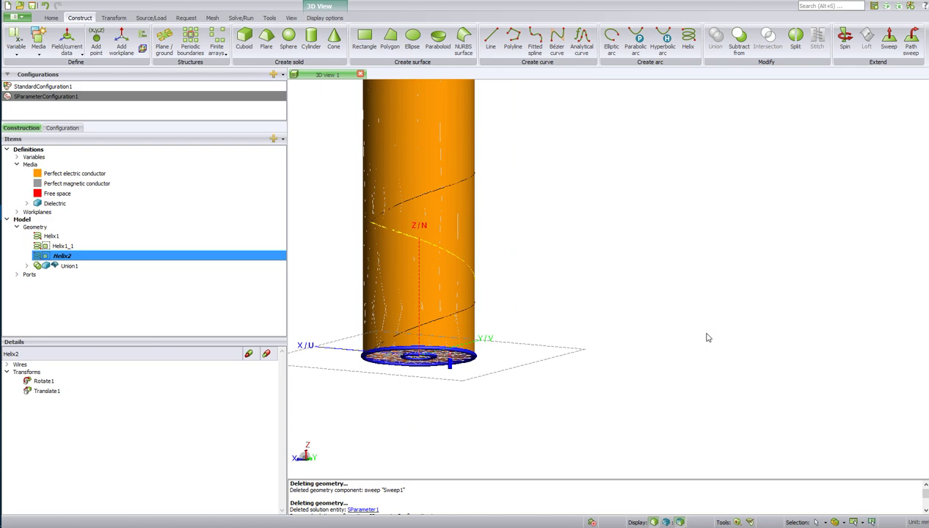
Duplicate Helix2 as Helix2_1 and translate it from (0,0,0) to (0,0,4).
right_click(104, 256)
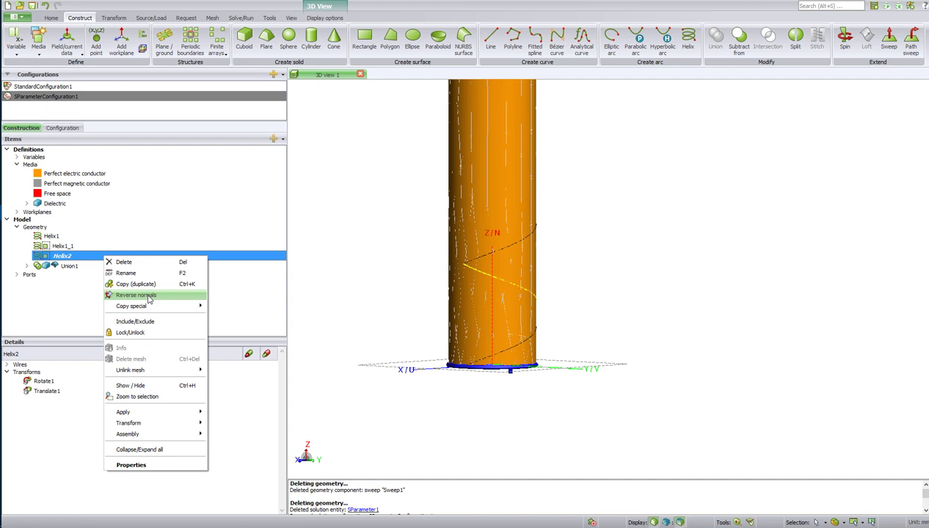
click(136, 284)
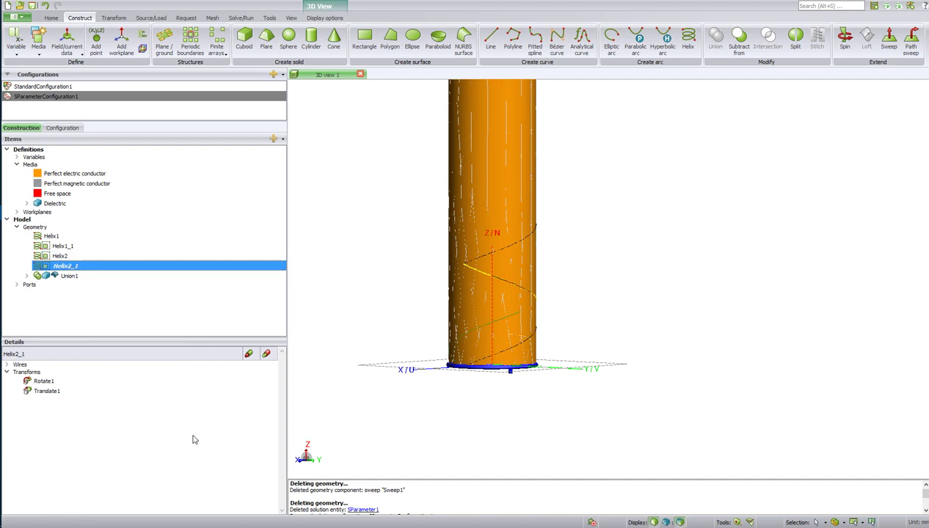
double_click(251, 393)
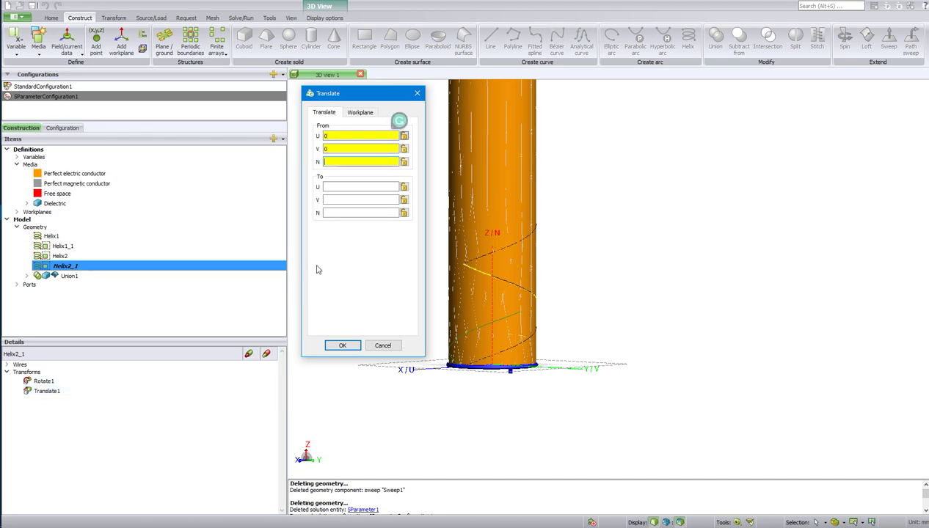
text(0)
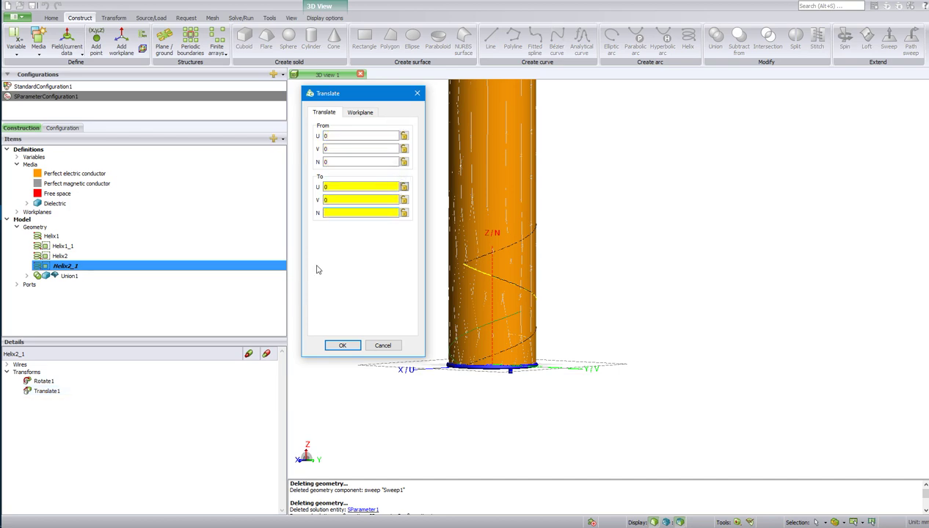
text(	0	0	0	2)
key(BackSpace)
text(4)
click(334, 347)
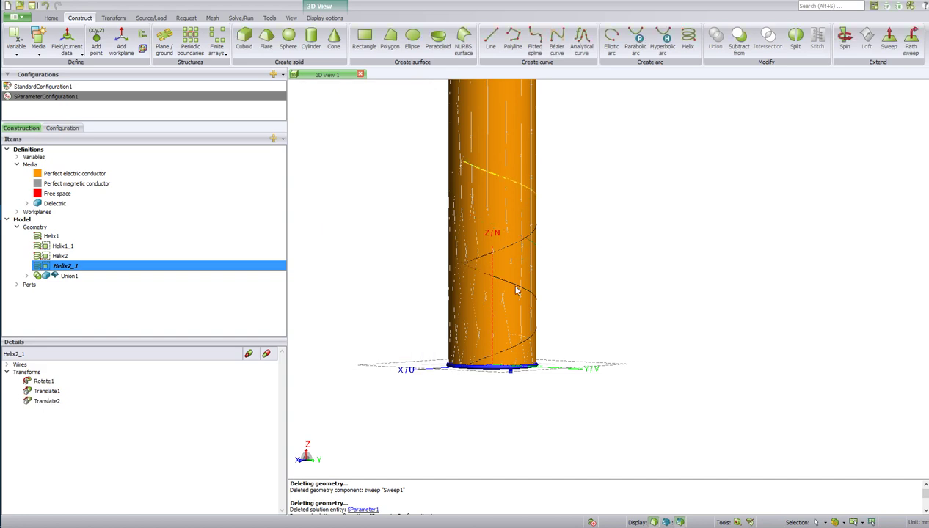
drag(516, 291, 470, 380)
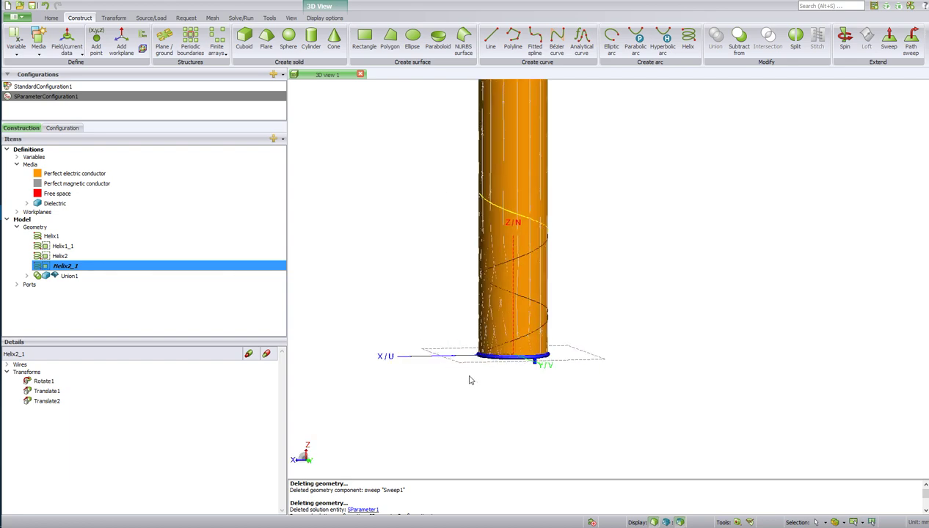
scroll(470, 380, down, 2)
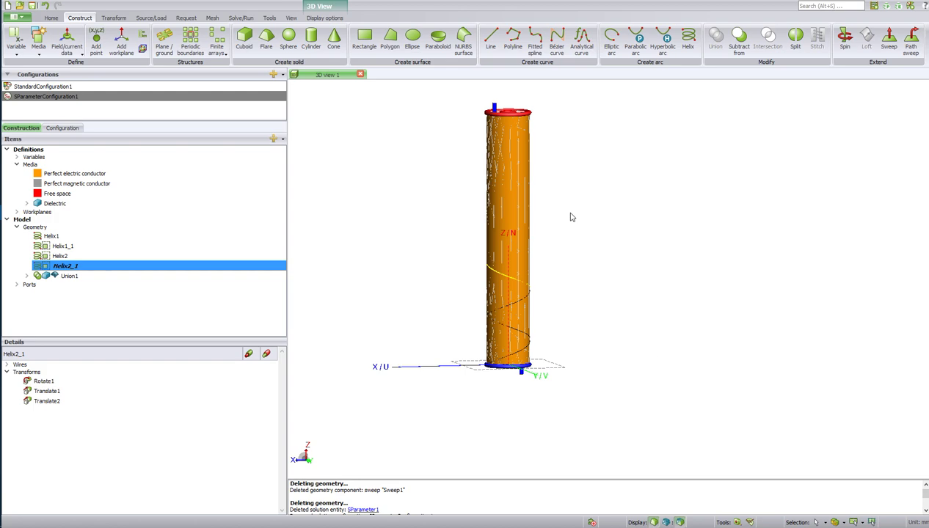
Add stacked copies Helix1_2–Helix1_4 and Helix2_2–Helix2_4, selecting Helix1 through Helix1_4.
key(ctrl+z)
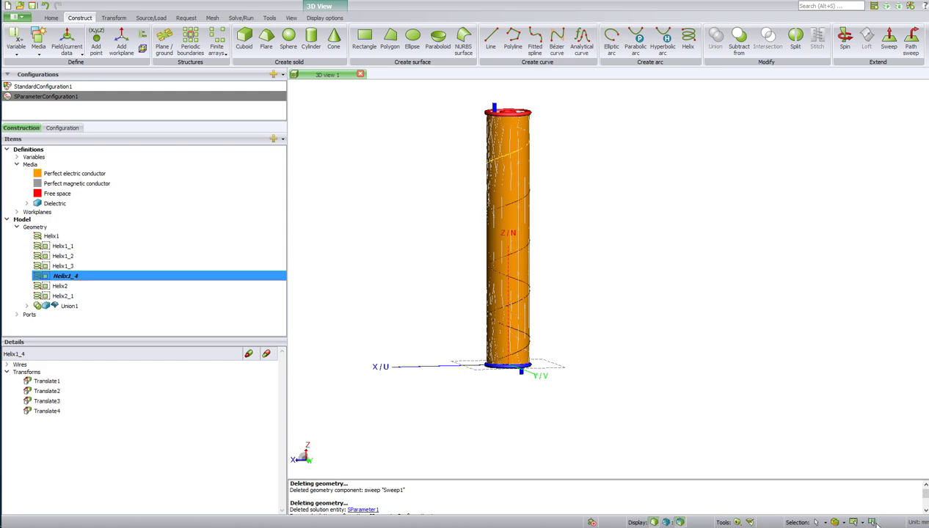
click(117, 236)
drag(118, 246, 112, 283)
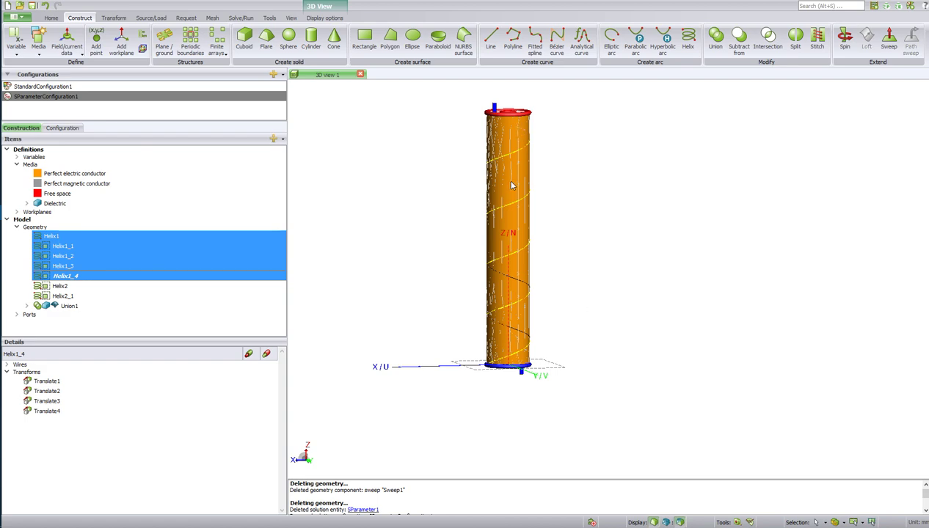
mouse_move(511, 186)
mouse_down()
mouse_move(362, 161)
mouse_move(238, 159)
mouse_up()
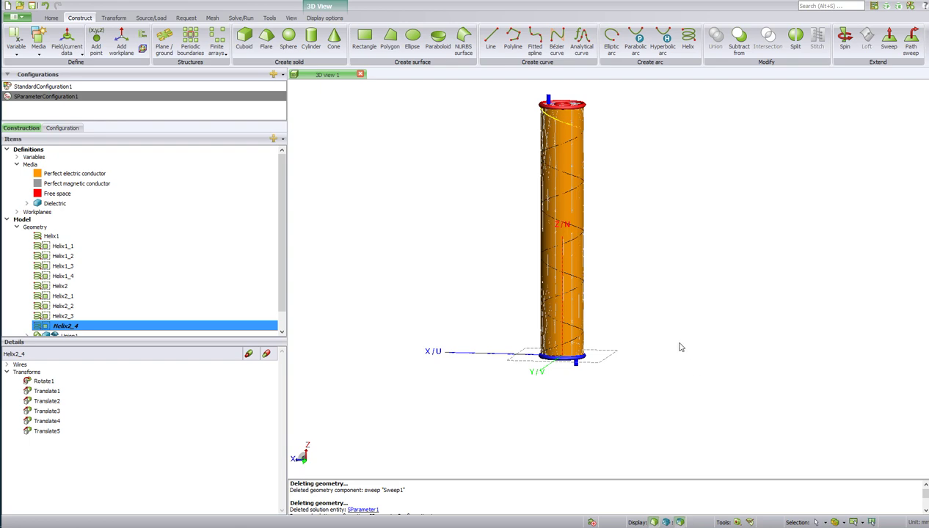
mouse_move(610, 295)
middle_down()
mouse_move(616, 303)
mouse_move(642, 243)
middle_up()
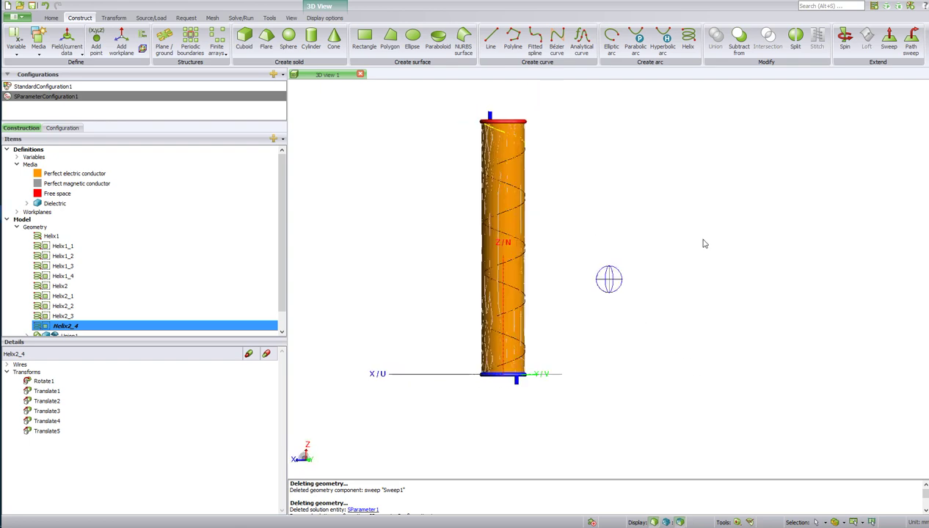
Select all ten helices, union them and sweep the union 0.2 along N.
ctrl+click(51, 236)
ctrl+click(61, 245)
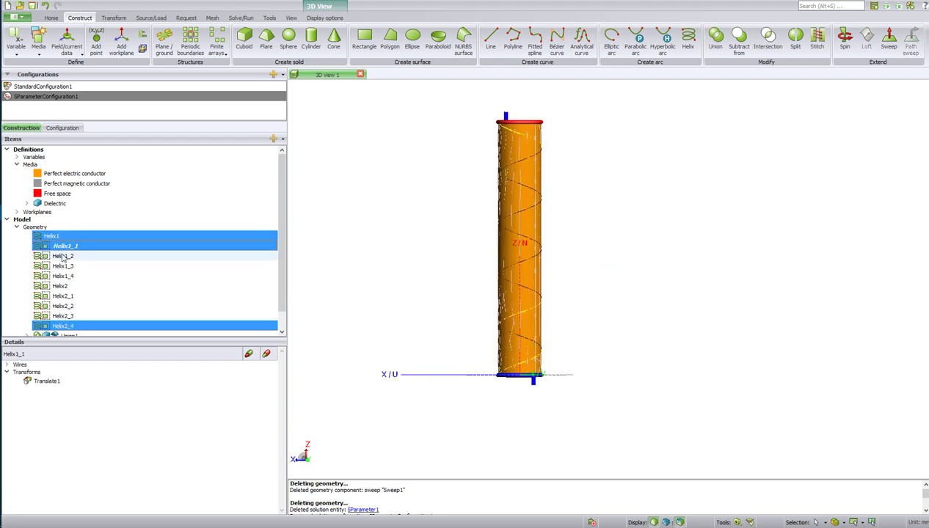
ctrl+click(63, 256)
ctrl+click(62, 266)
ctrl+click(62, 276)
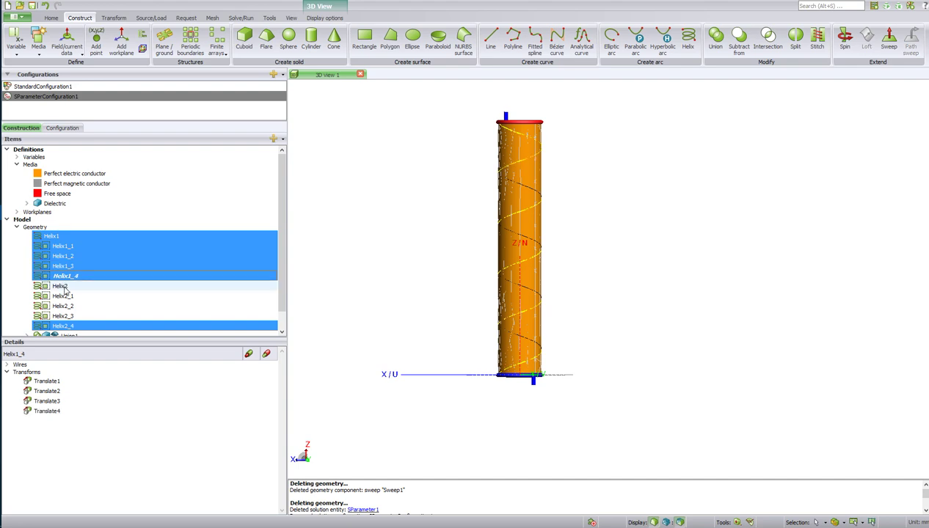
ctrl+click(61, 286)
ctrl+click(63, 296)
ctrl+click(63, 306)
ctrl+click(65, 315)
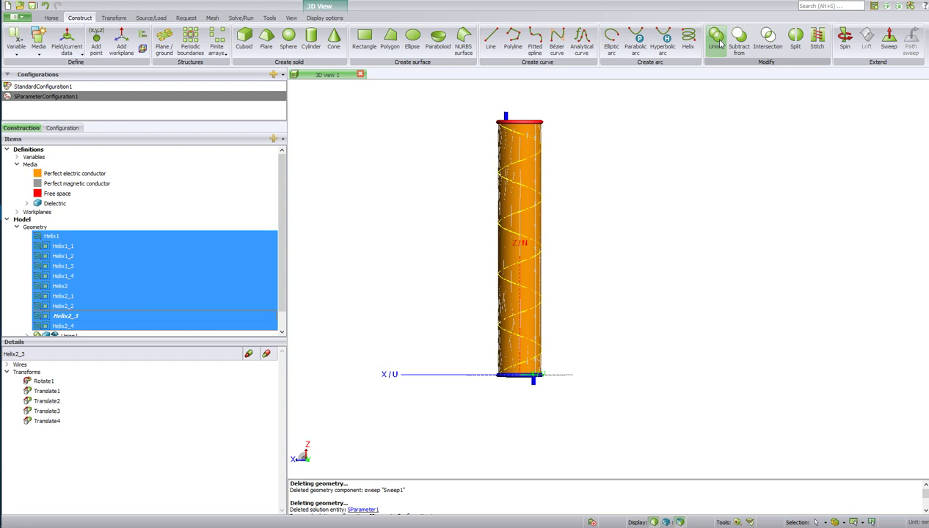
click(718, 43)
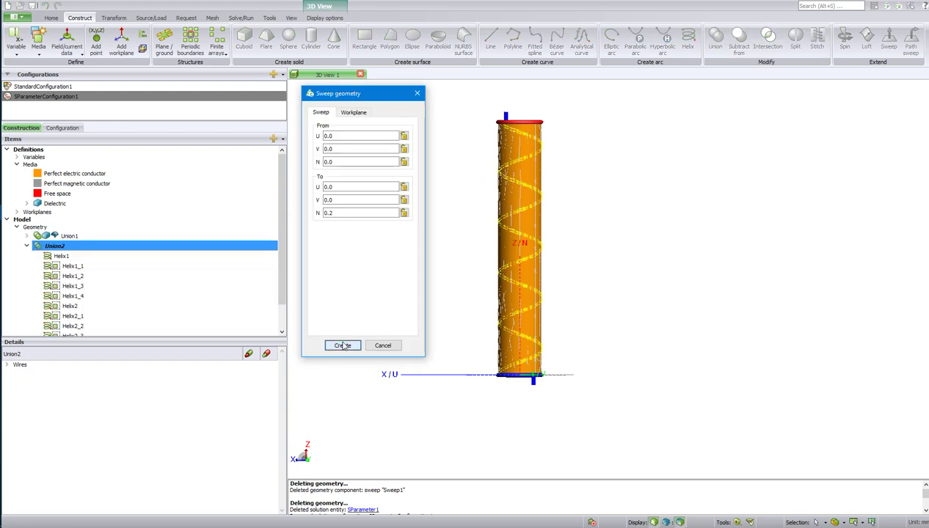
click(343, 346)
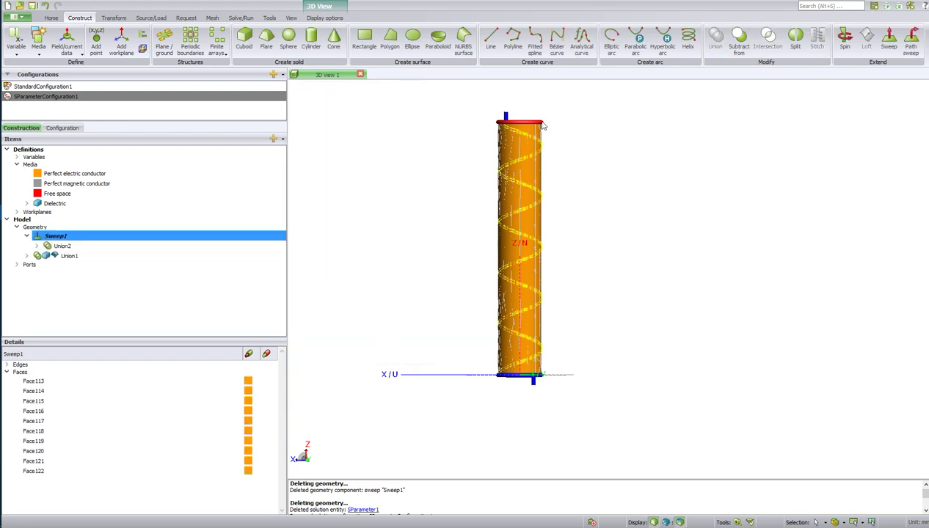
Try subtracting the sweep from Union1 twice, dismiss both errors, then undo Sweep1.
click(739, 51)
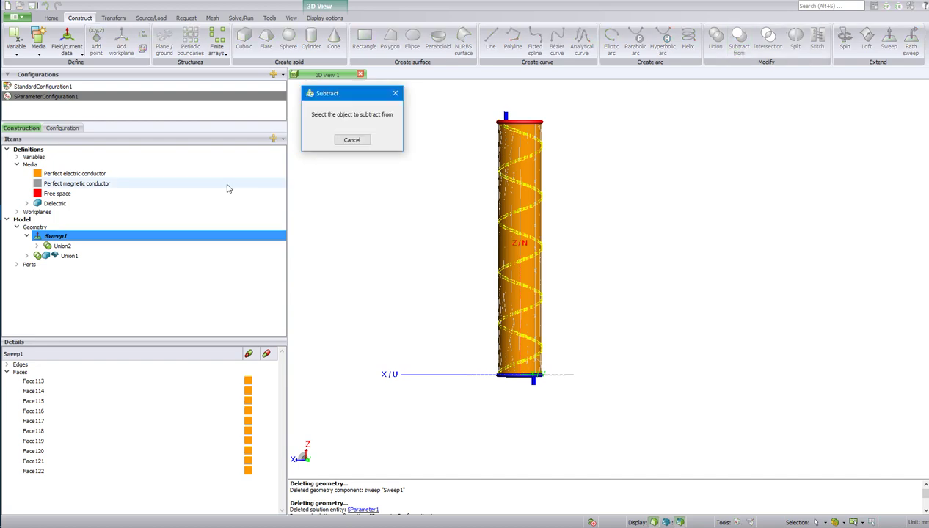
click(77, 257)
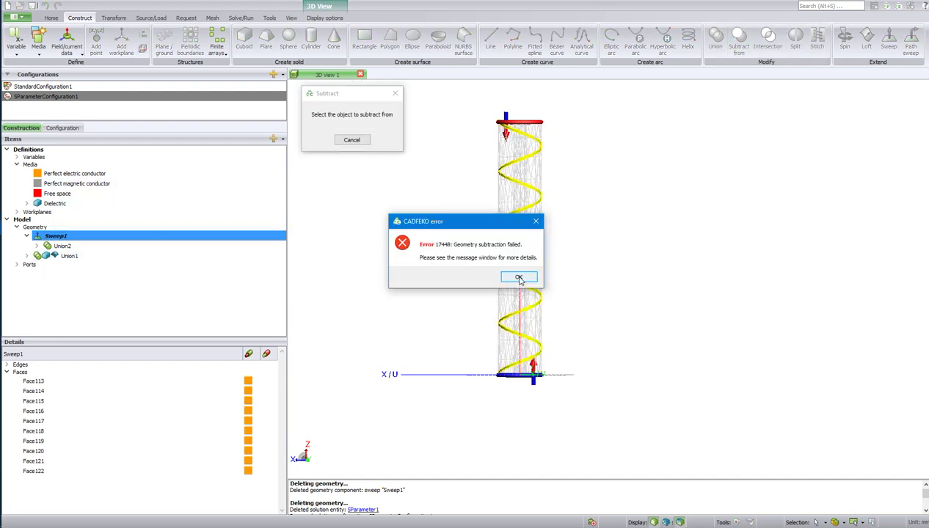
click(519, 278)
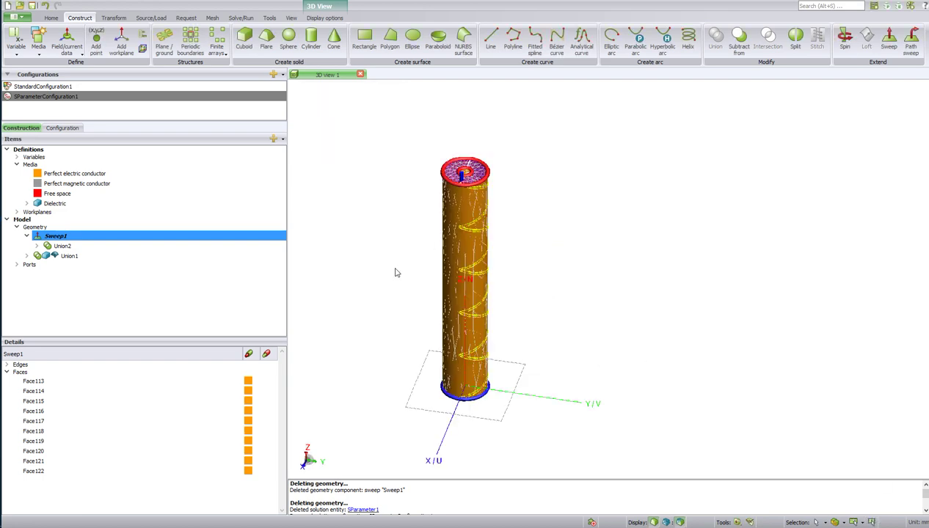
click(739, 38)
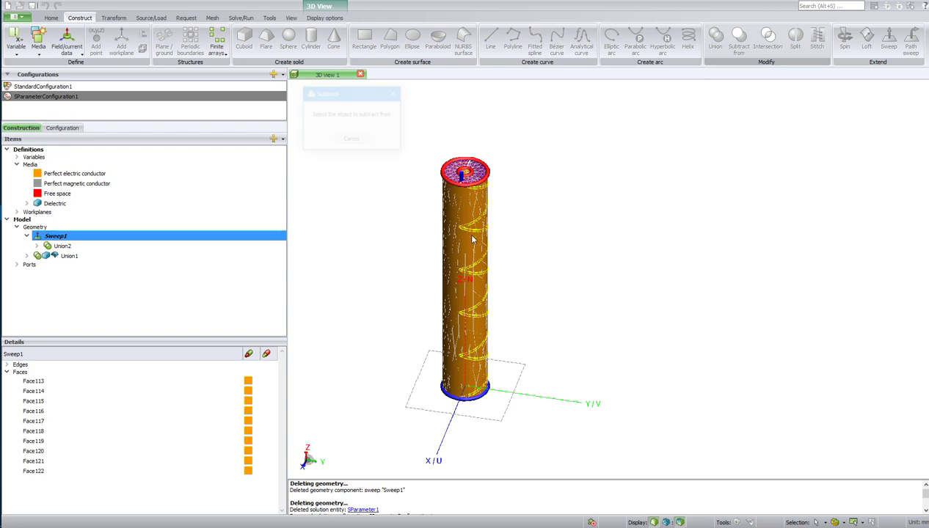
click(69, 255)
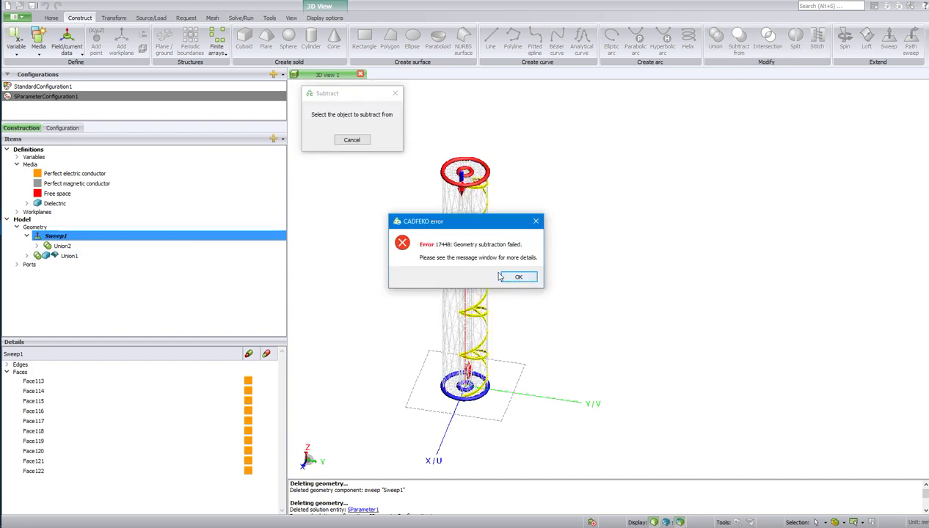
click(513, 279)
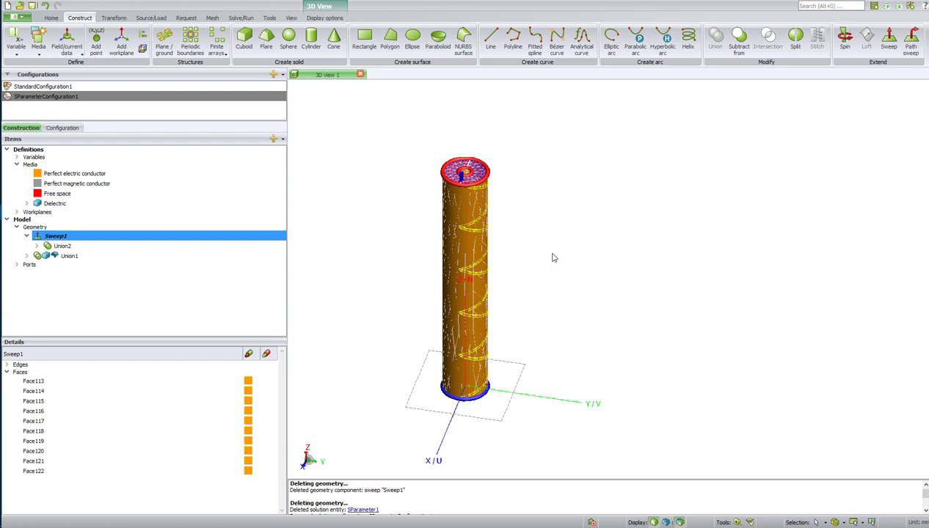
key(ctrl+z)
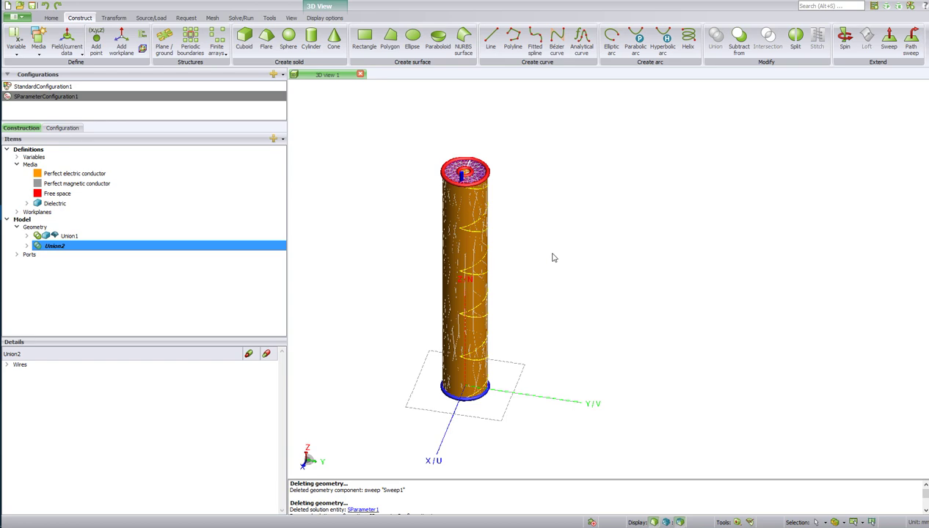
Undo the helix union and select the five copies Helix1 through Helix1_4.
key(ctrl+z)
ctrl+click(105, 238)
ctrl+click(106, 249)
ctrl+click(106, 259)
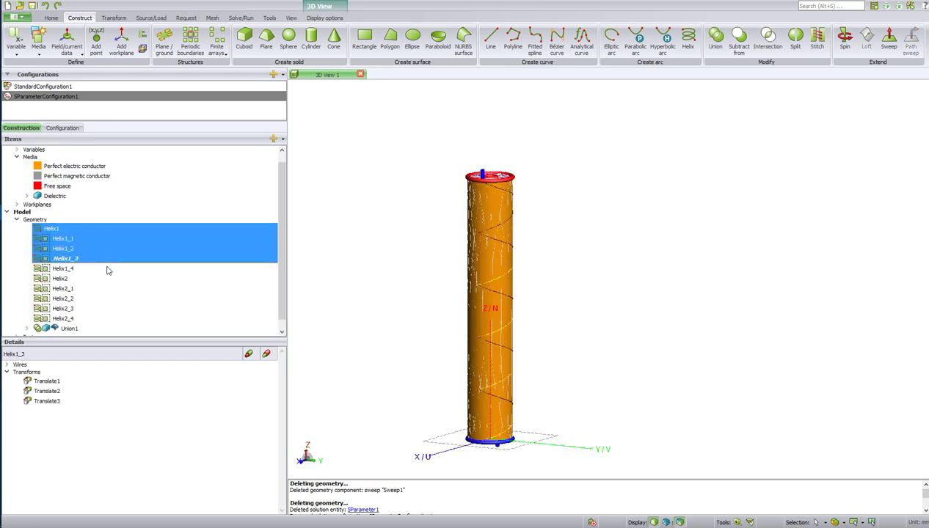
ctrl+click(106, 269)
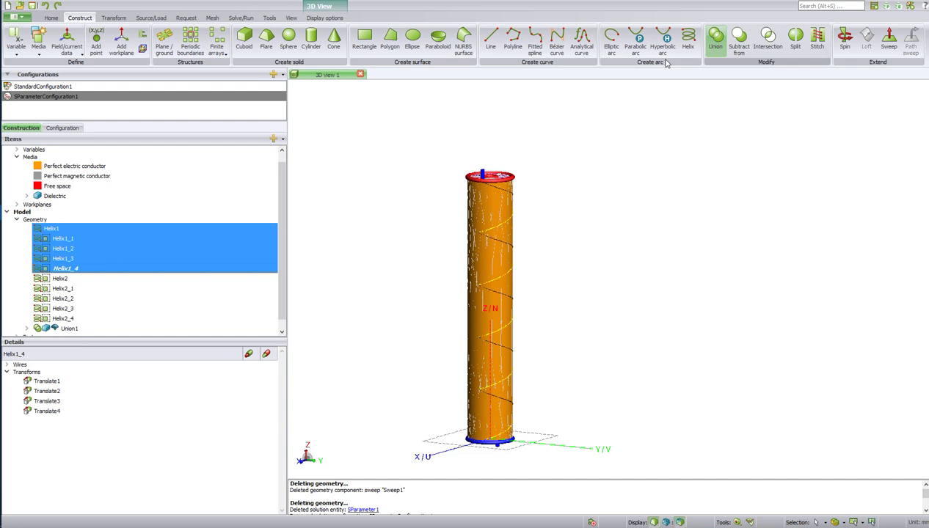
Sweep the selected Helix1 copies 0.2 along N into strip sheets.
right_click(161, 239)
click(297, 441)
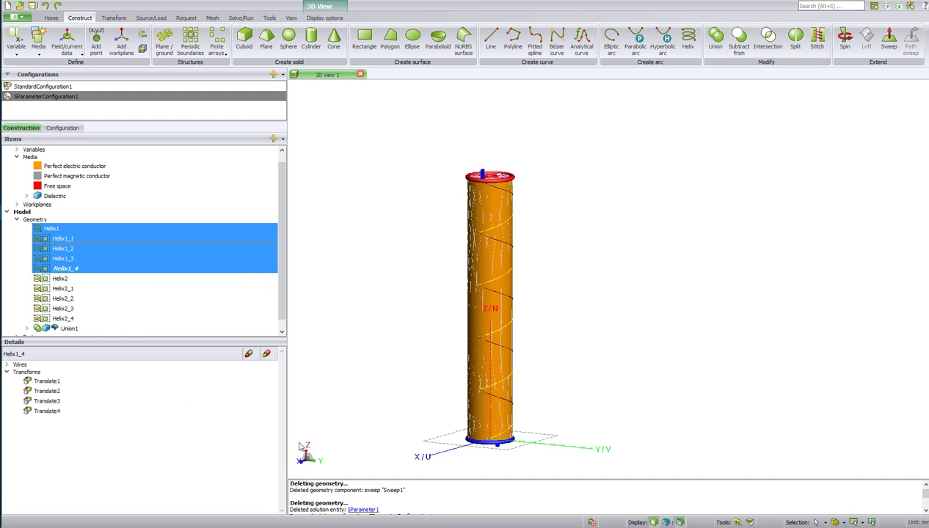
click(342, 210)
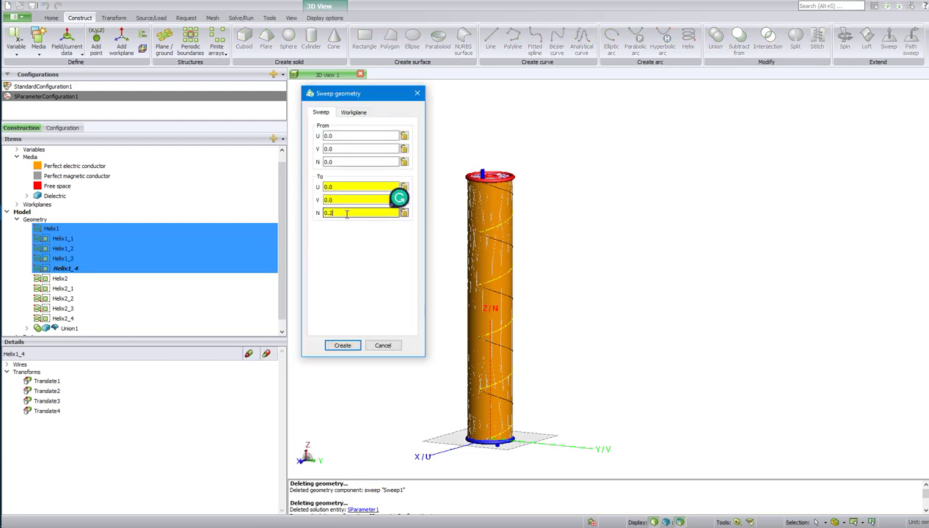
text(0.2)
click(343, 345)
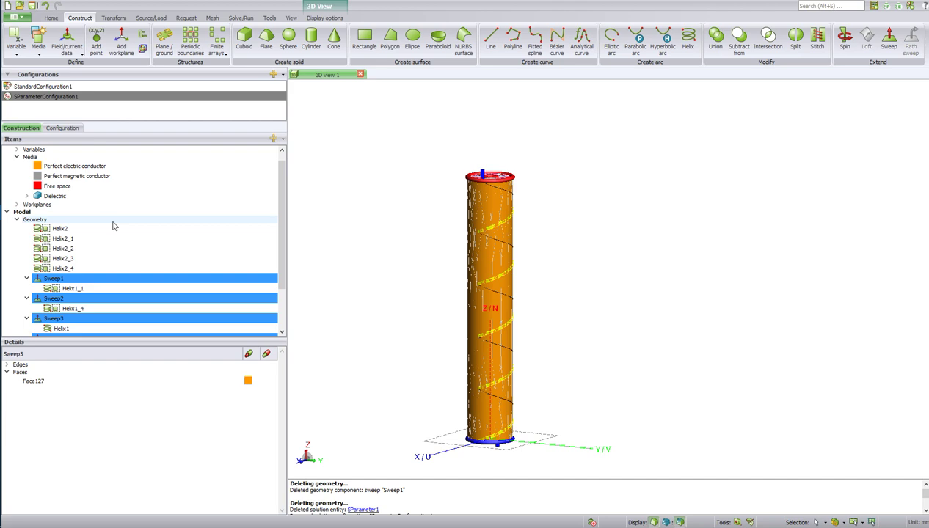
drag(114, 226, 86, 272)
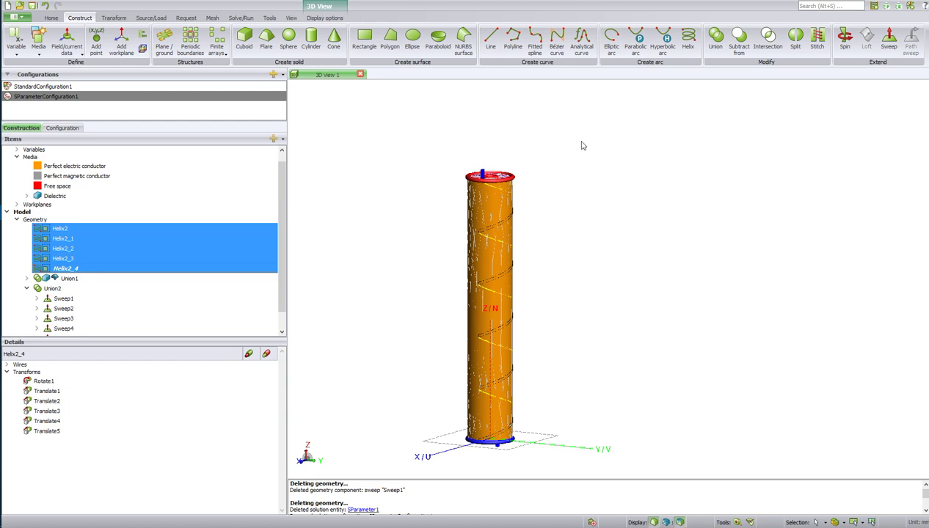
Start sweeping the selected Helix2–Helix2_4 copies, editing the sweep end along N.
right_click(83, 243)
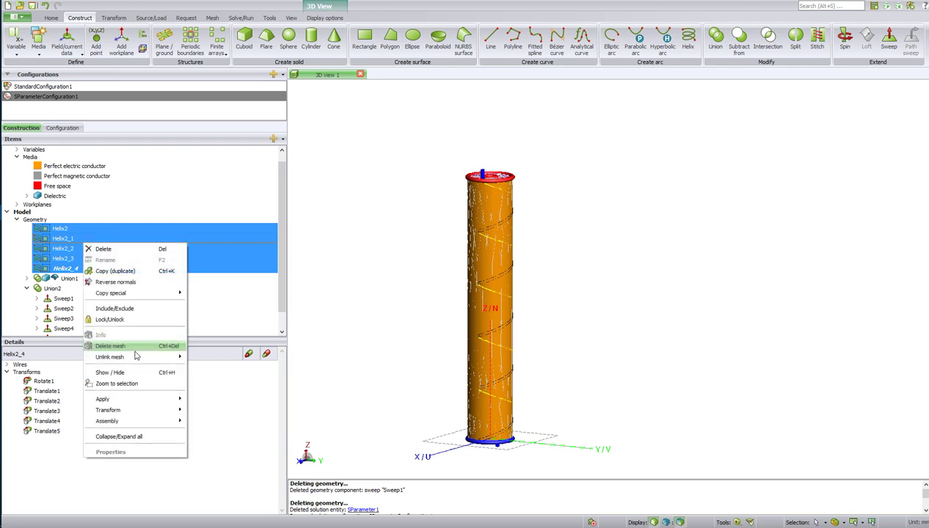
mouse_move(102, 399)
click(220, 443)
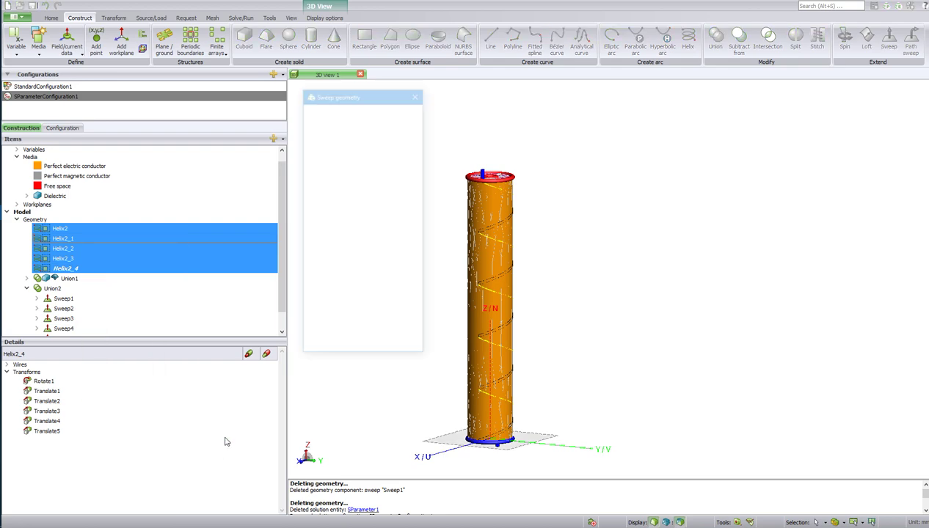
click(346, 212)
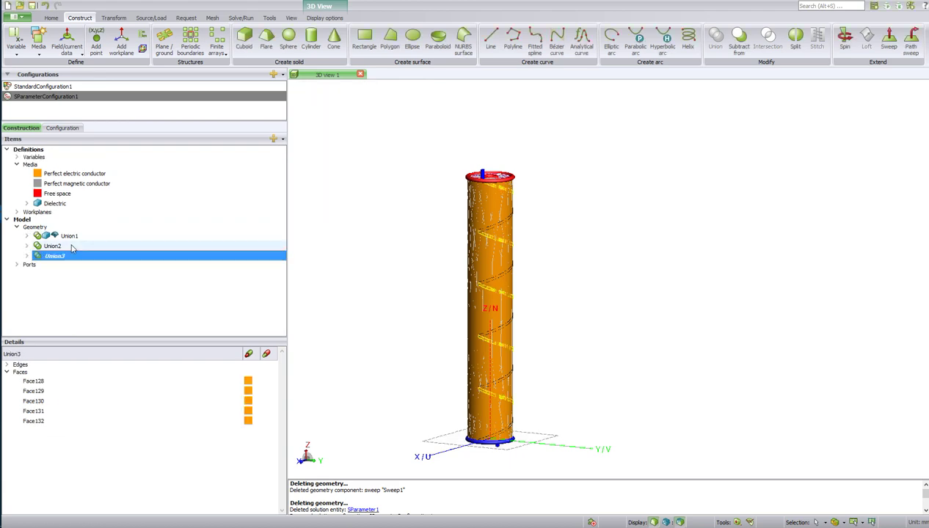
Subtract Union2 from Union1, then subtract Union3 from the resulting Subtract1.
click(72, 249)
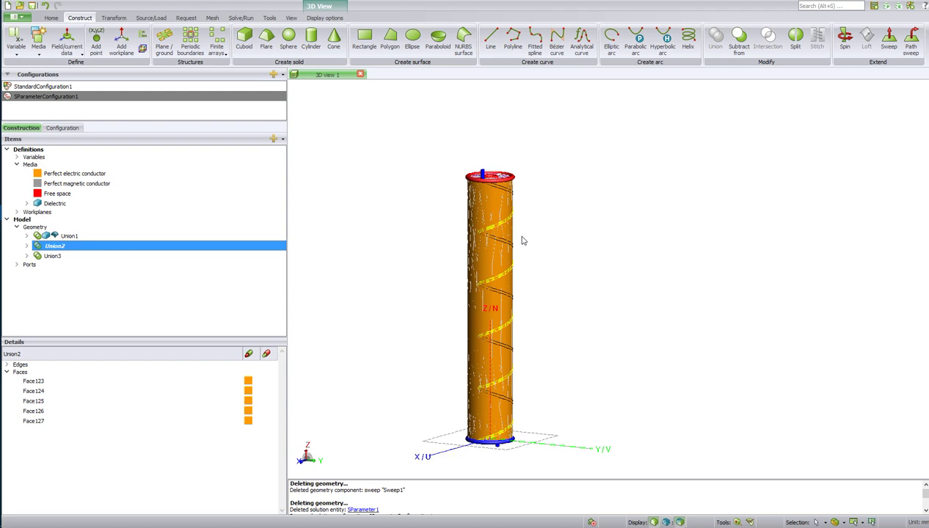
click(738, 38)
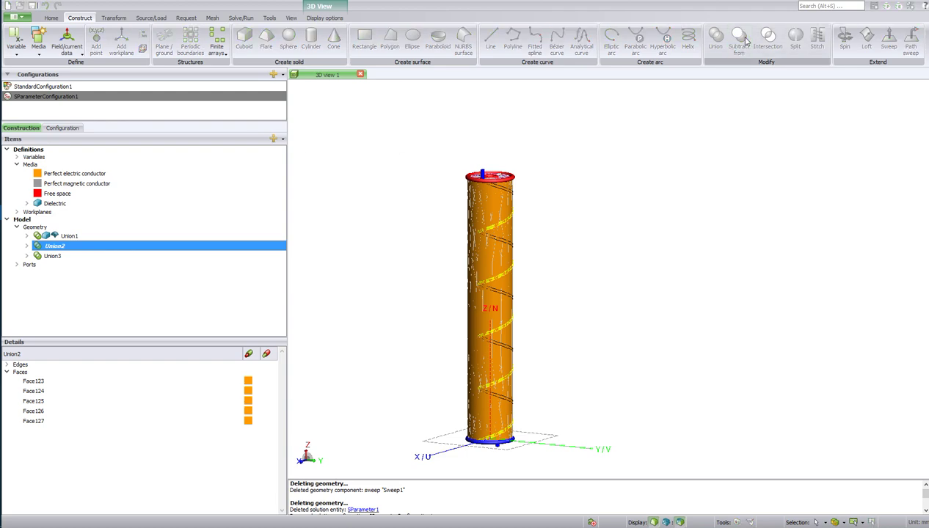
click(120, 237)
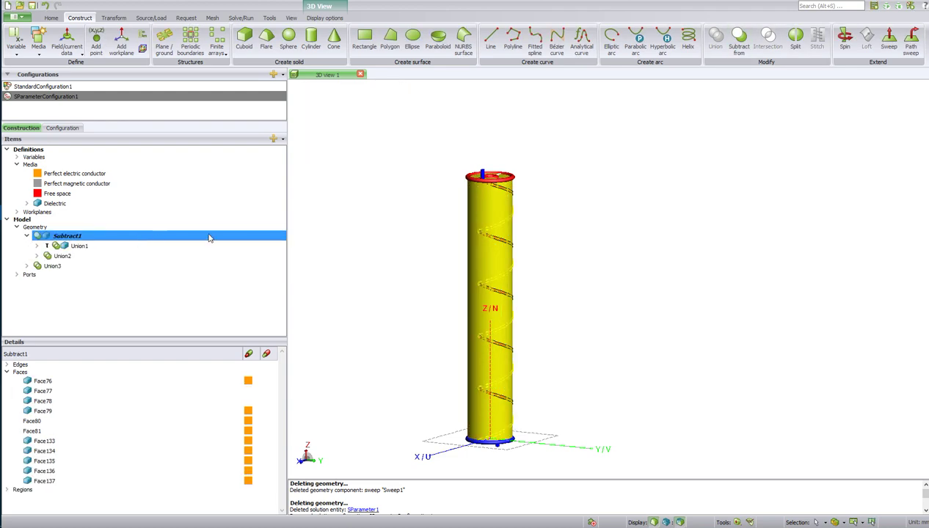
click(63, 267)
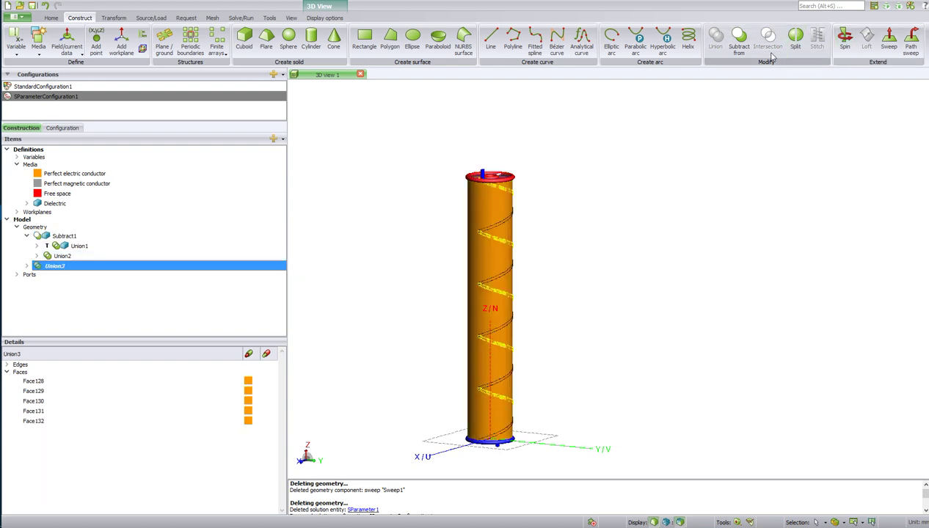
click(740, 49)
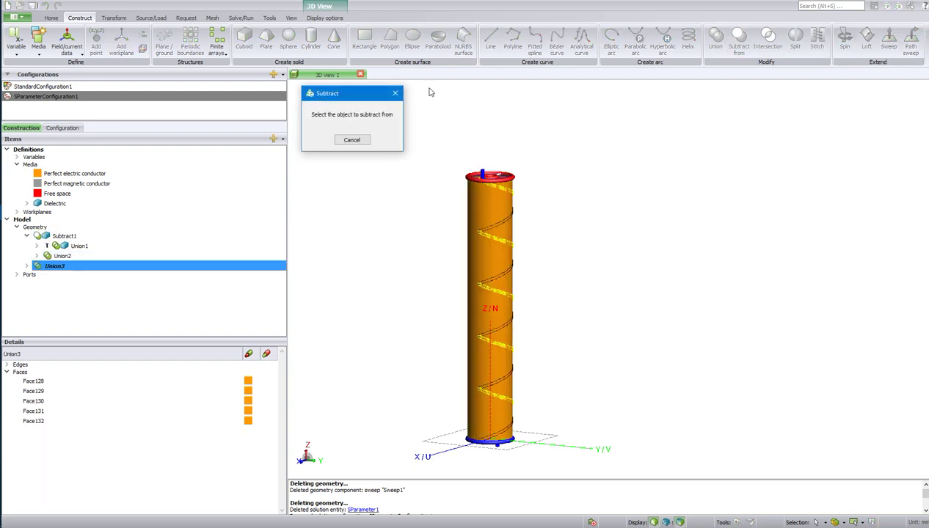
click(88, 236)
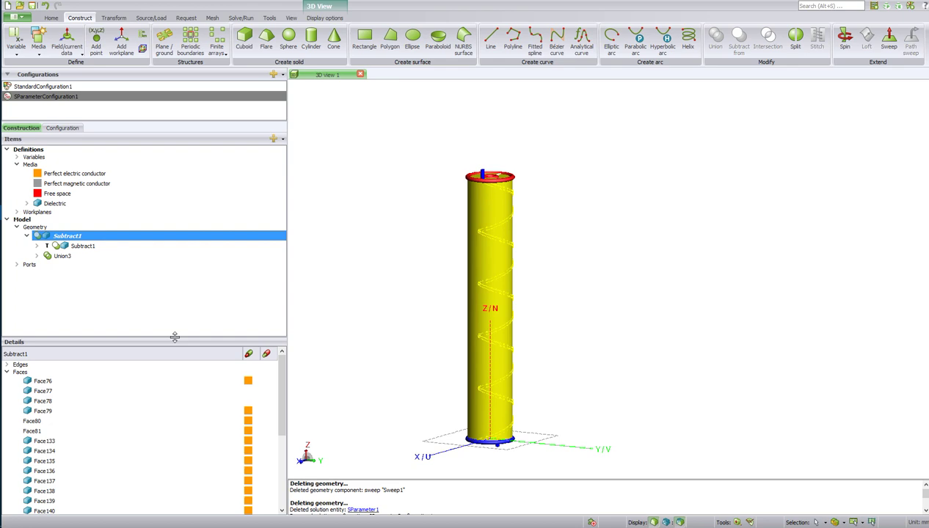
Select the helical strip faces Face133 through Face151 in the face list.
drag(174, 337, 174, 238)
click(100, 475)
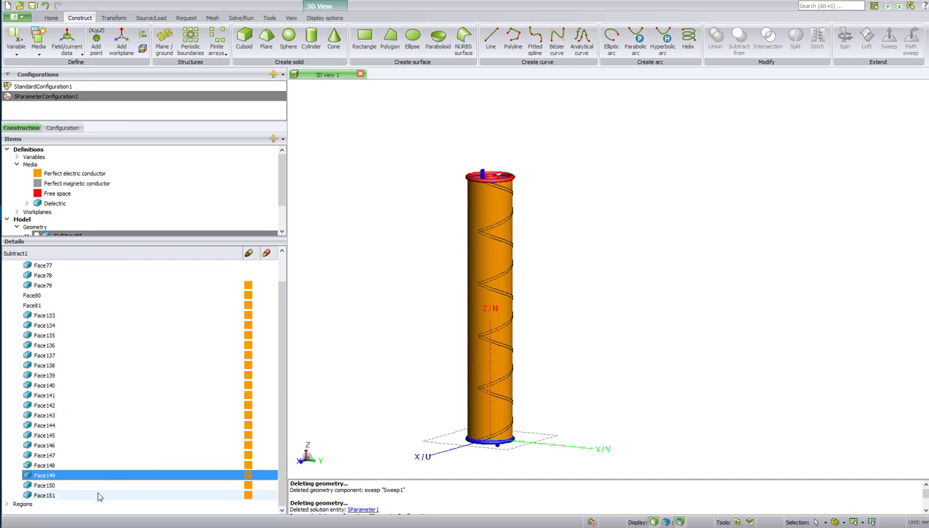
click(99, 496)
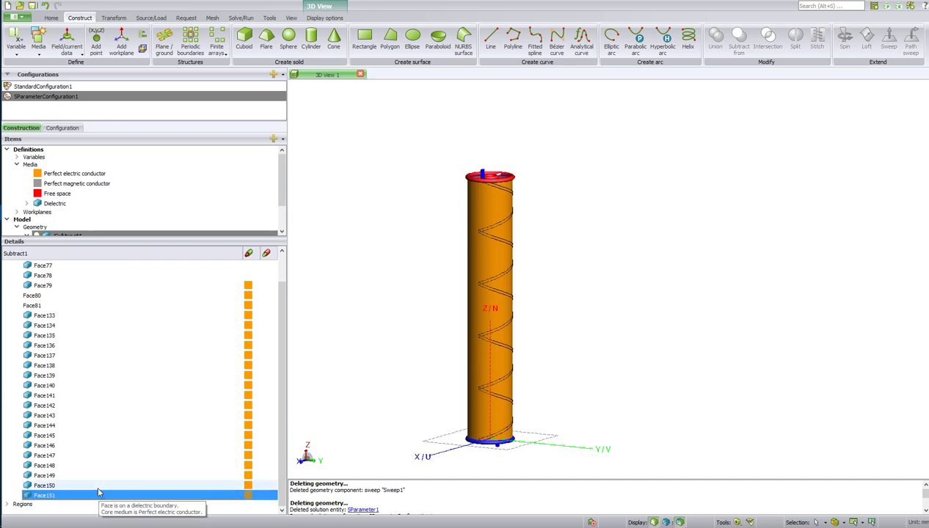
shift+click(97, 484)
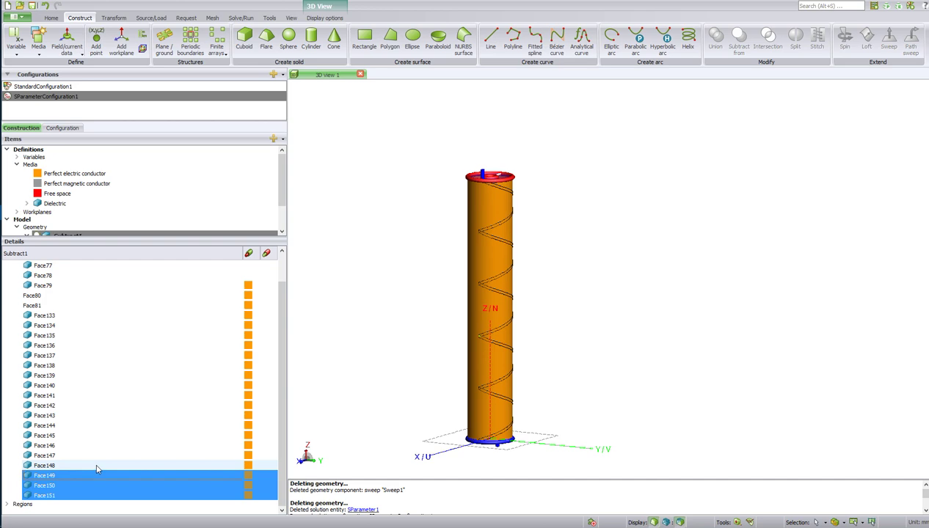
drag(96, 470, 96, 438)
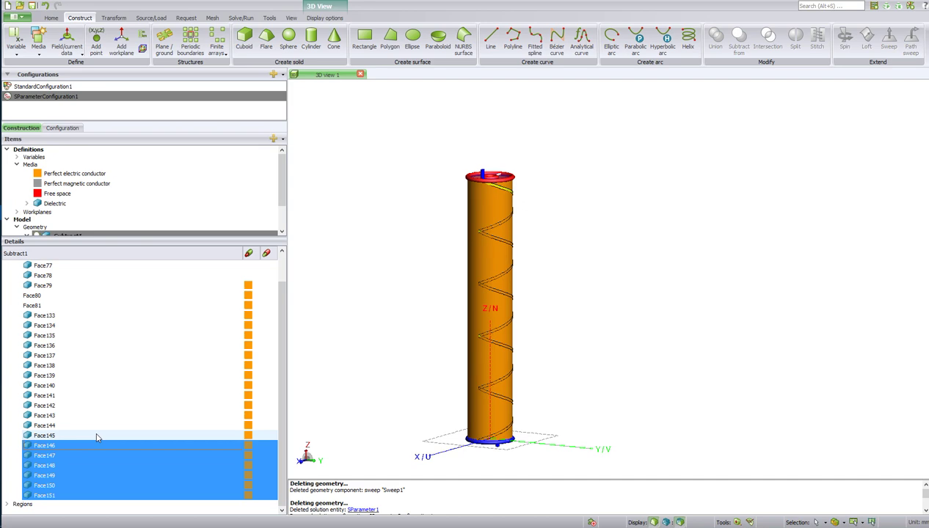
drag(96, 438, 112, 323)
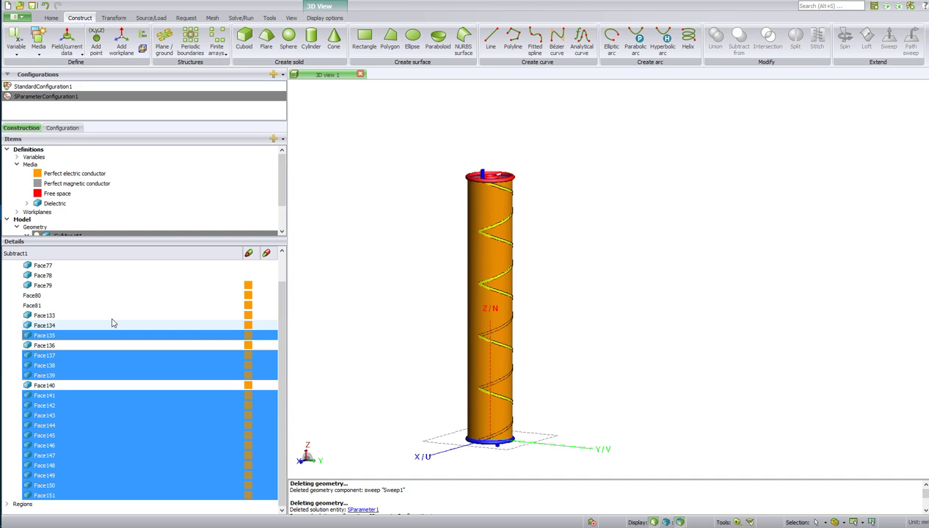
drag(113, 323, 112, 316)
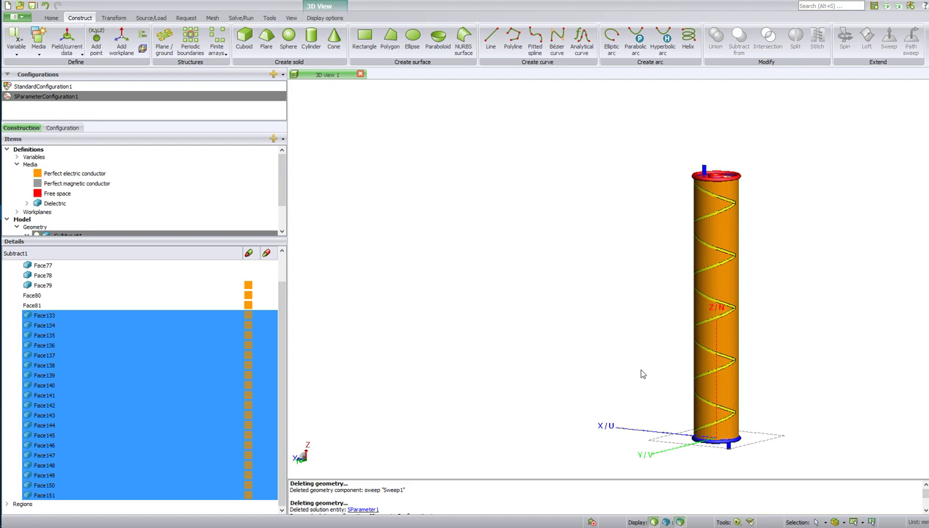
Set the selected faces' medium to Dielectric boundary and apply it.
right_click(120, 367)
click(163, 503)
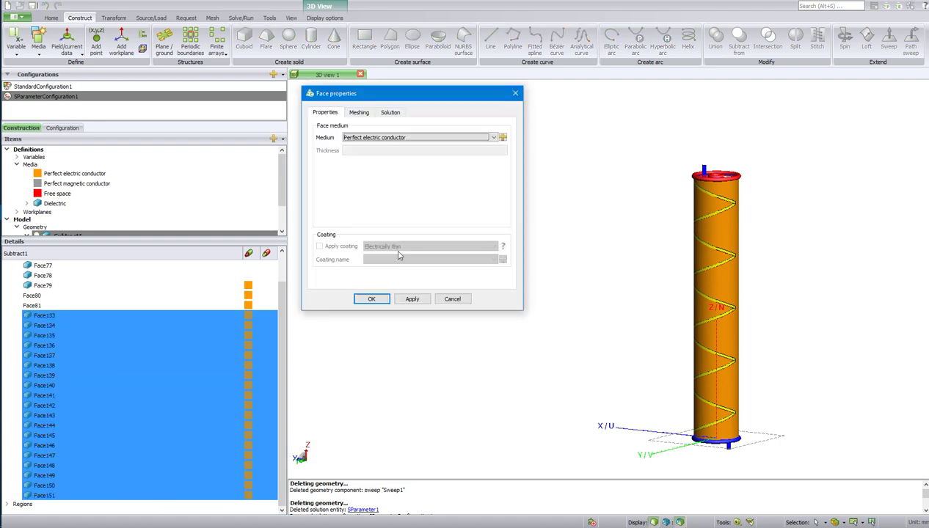
click(386, 138)
click(386, 152)
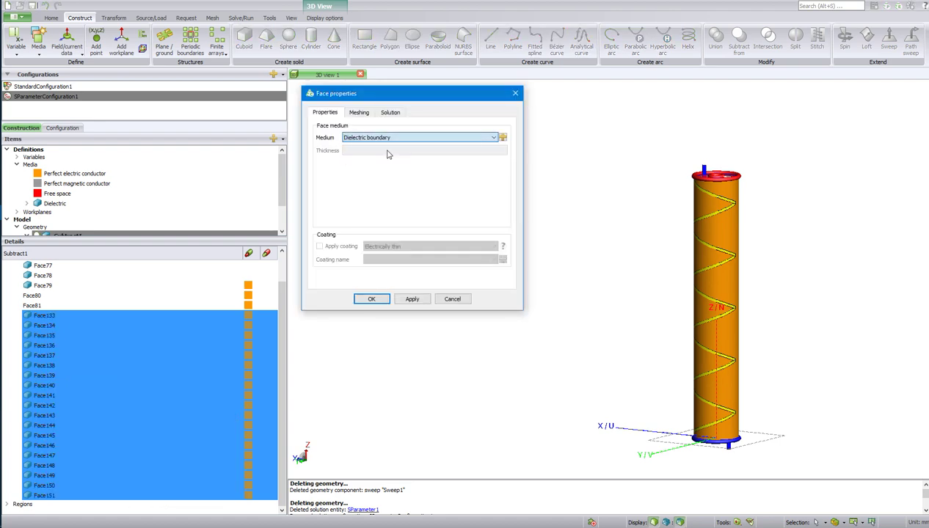
click(412, 300)
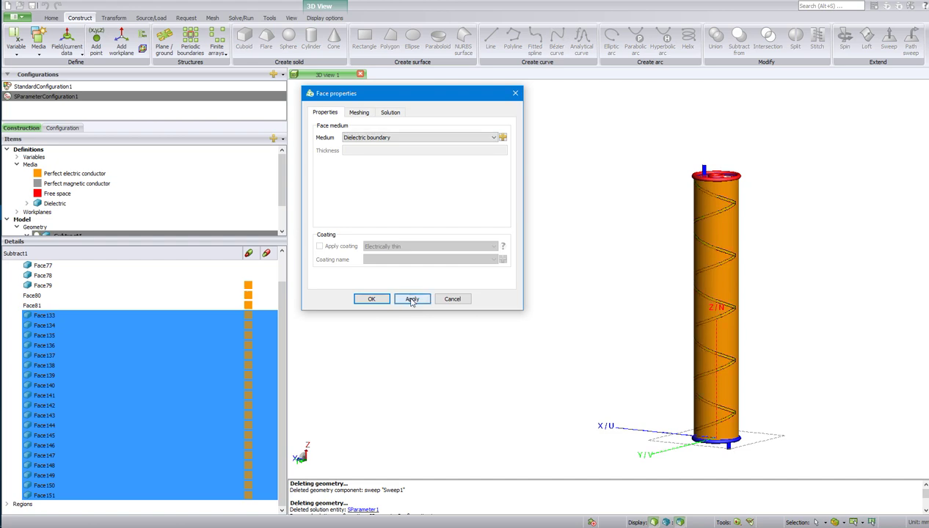
click(371, 301)
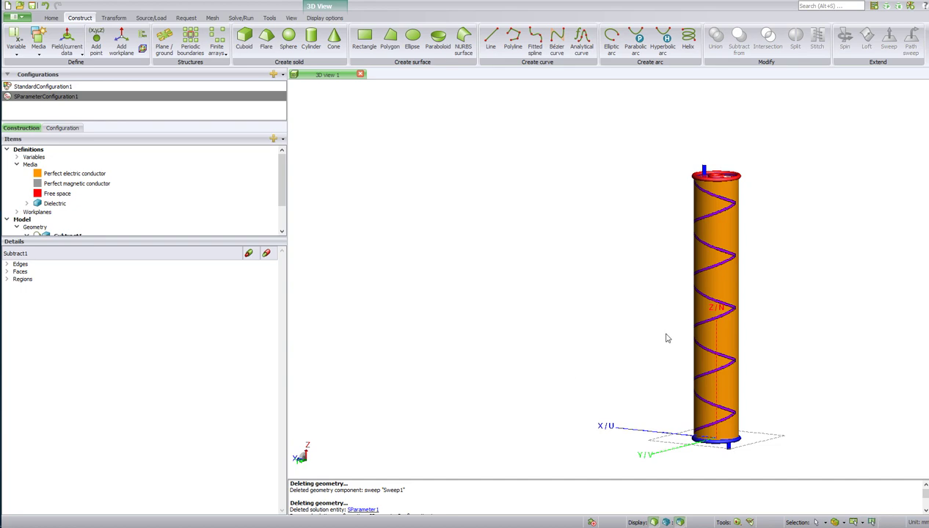
Orbit the model around its vertical axis and enlarge the model tree panel.
mouse_move(884, 382)
middle_down()
mouse_move(658, 366)
mouse_move(544, 433)
middle_up()
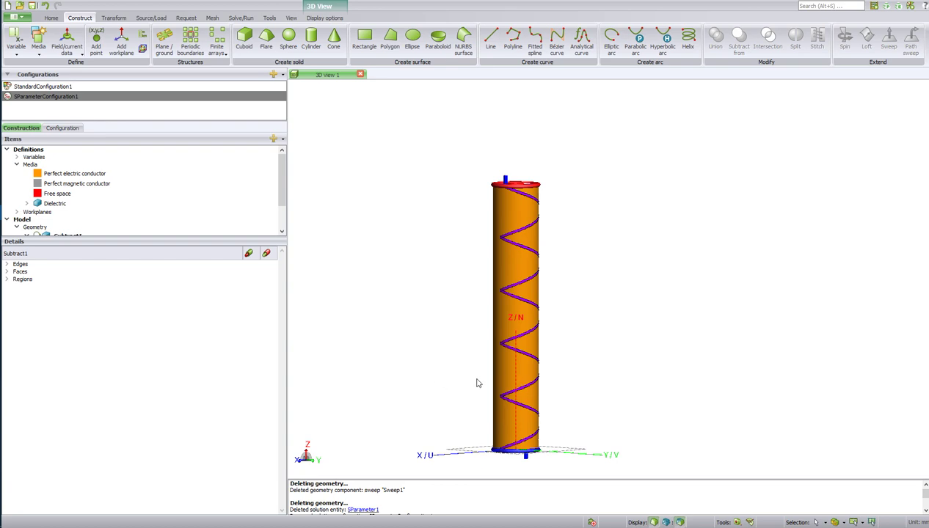
drag(223, 239, 222, 314)
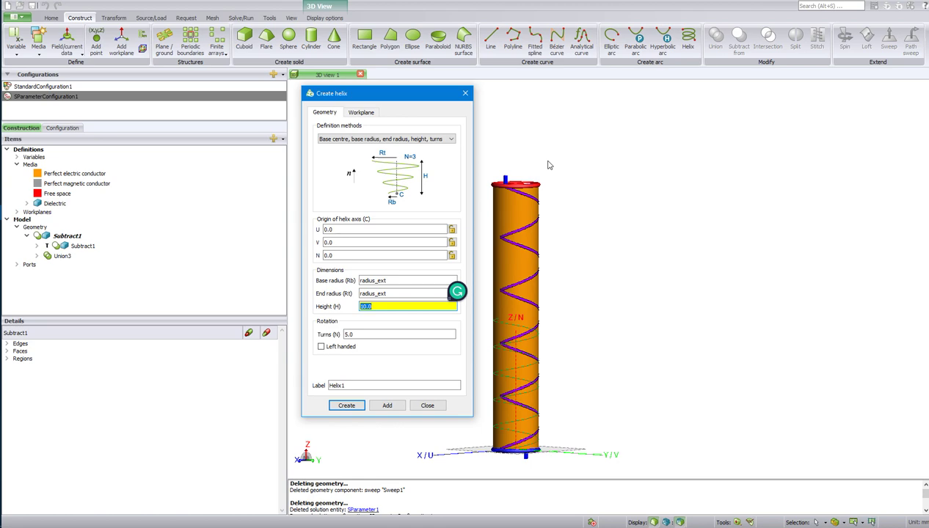
Create Helix1 (height 2, 0.3 turns, origin N 0.5) and a matching left-handed Helix2.
text(2)
key(Tab)
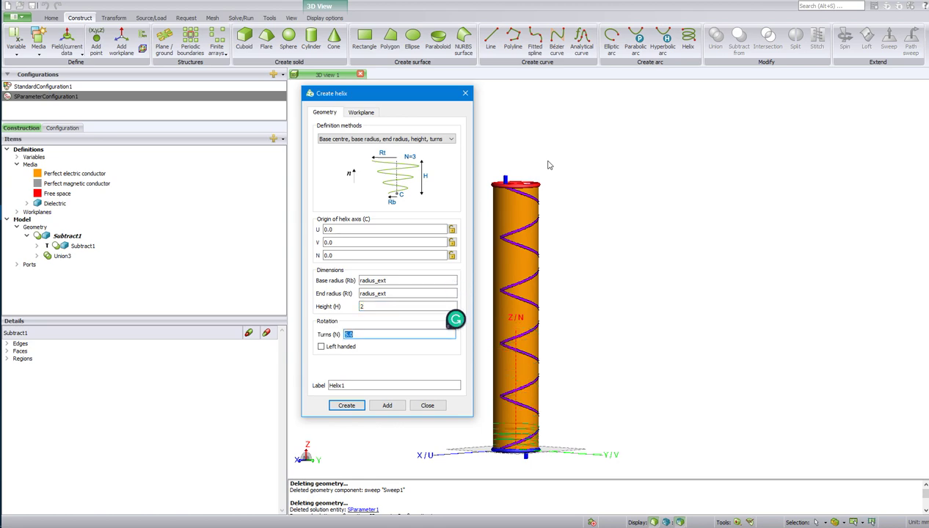
text(0.)
text(3)
click(343, 255)
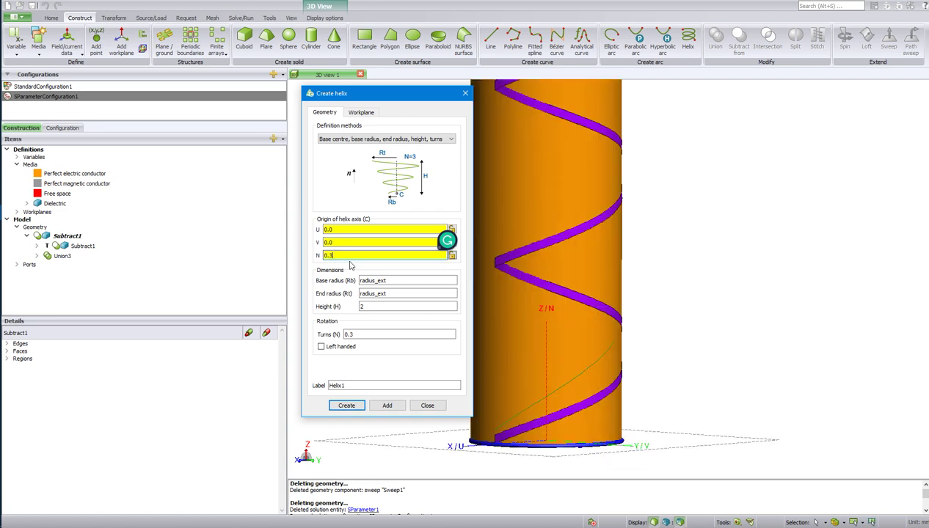
key(BackSpace)
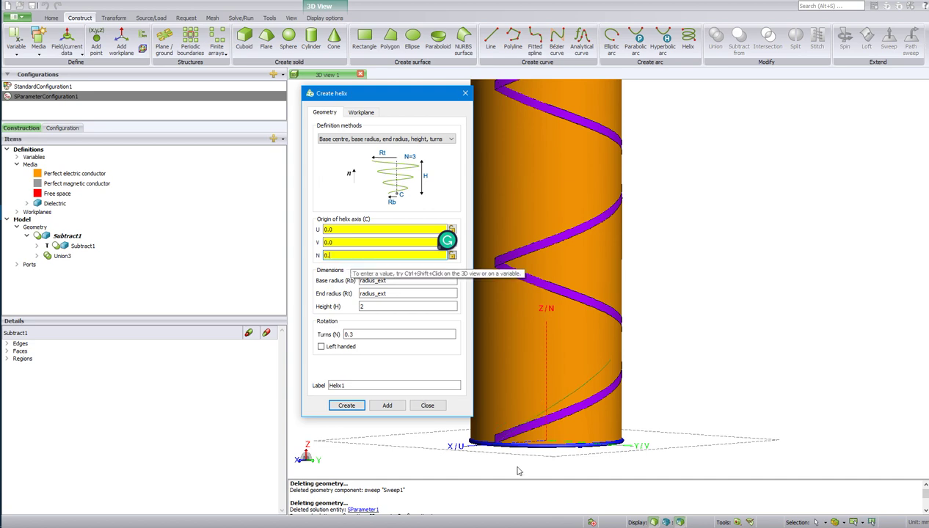
text(5)
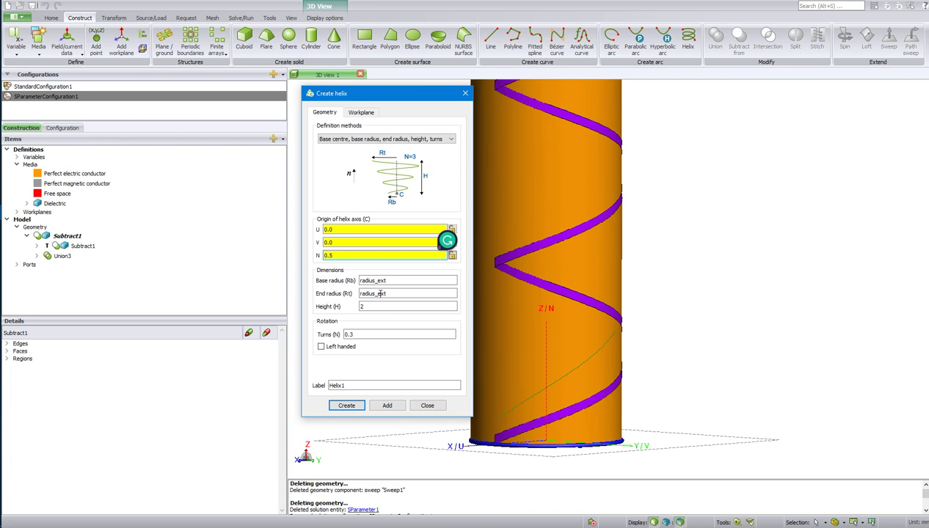
click(377, 405)
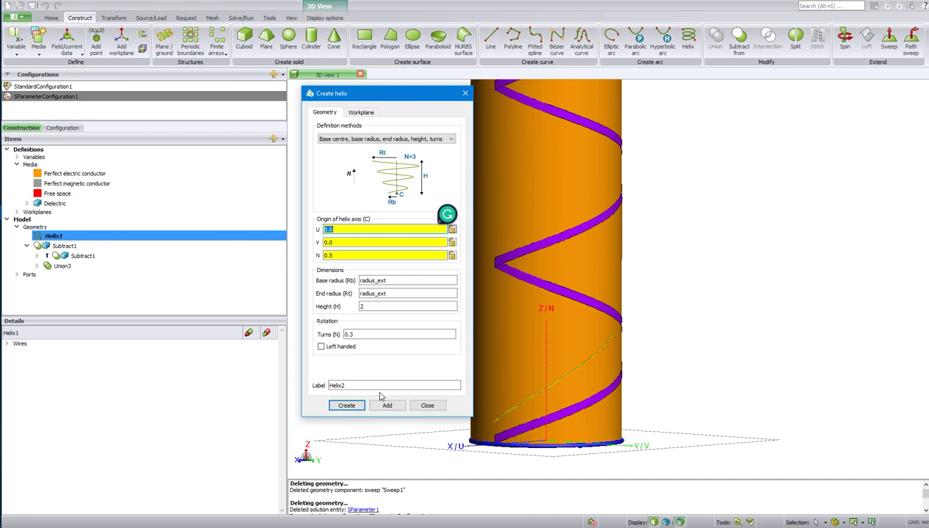
click(321, 347)
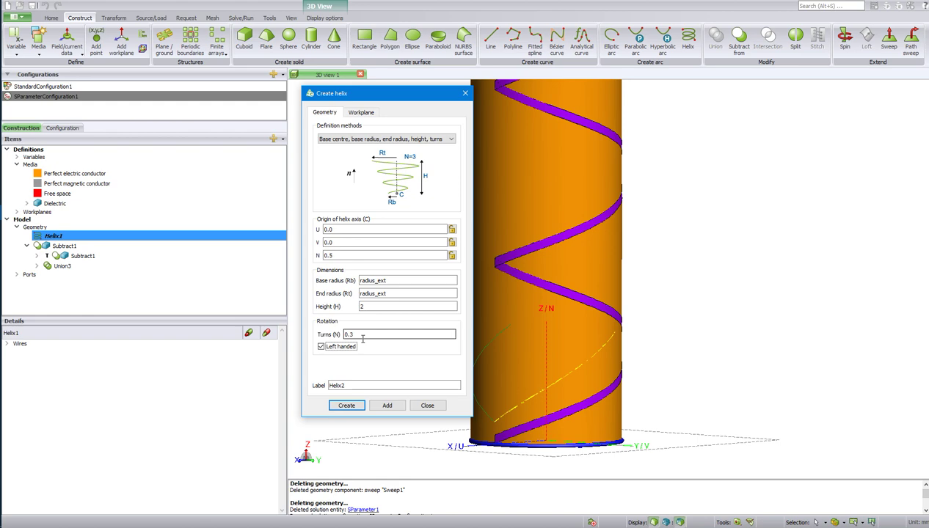
key(Return)
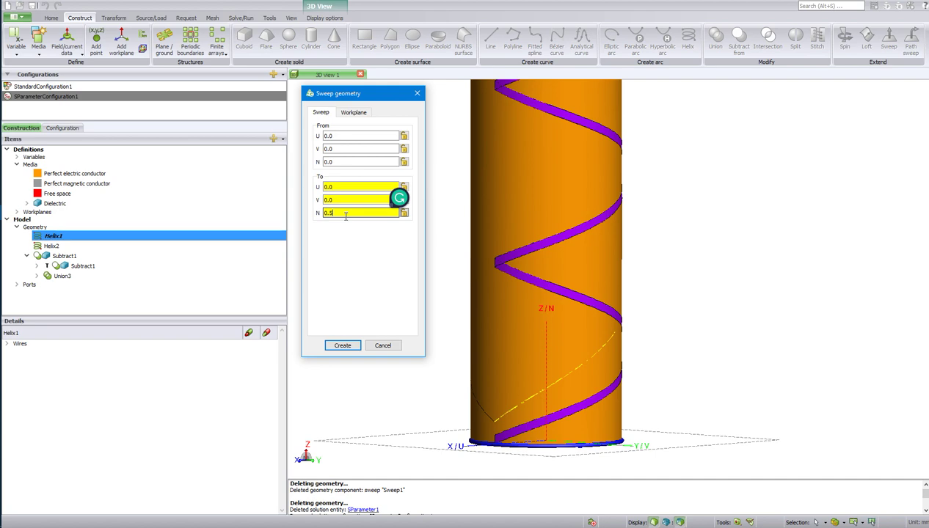
Create Sweep1 from Helix1 and lengthen its end to N 2, then N 2.5.
key(Return)
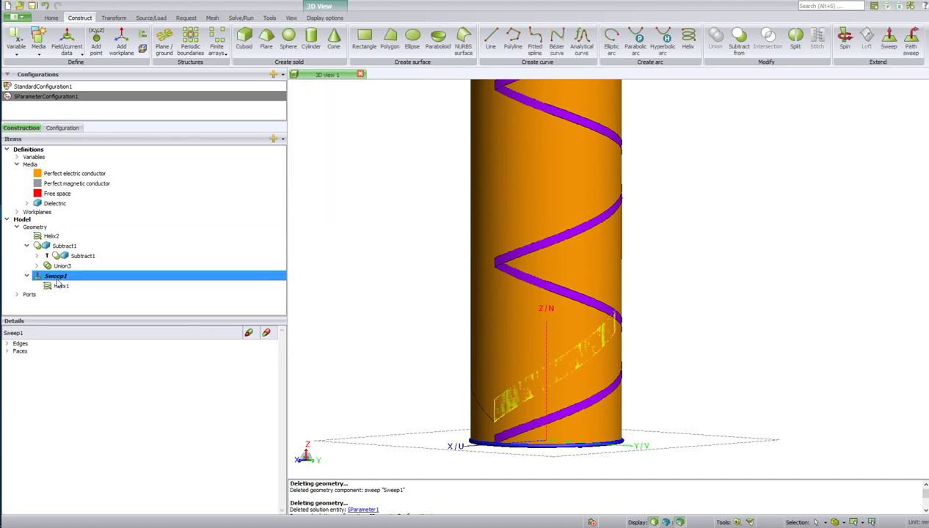
double_click(57, 276)
click(367, 212)
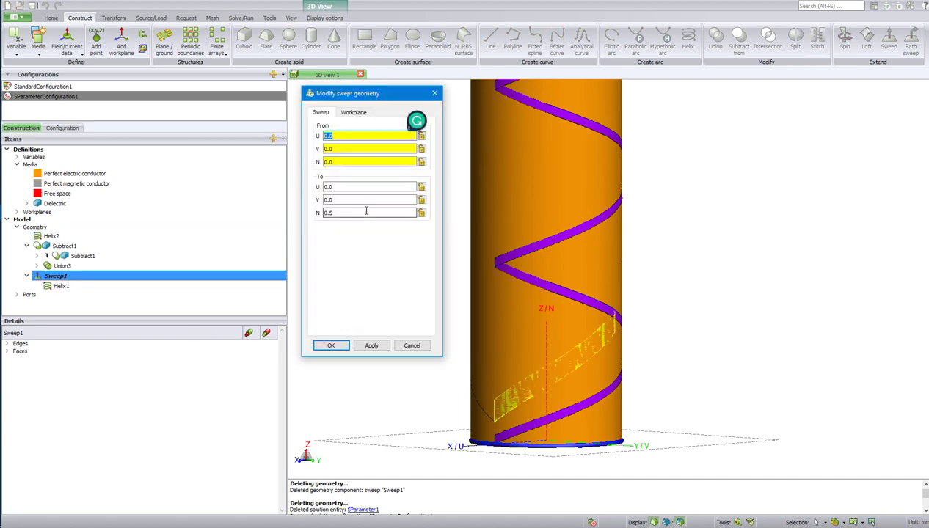
text(2)
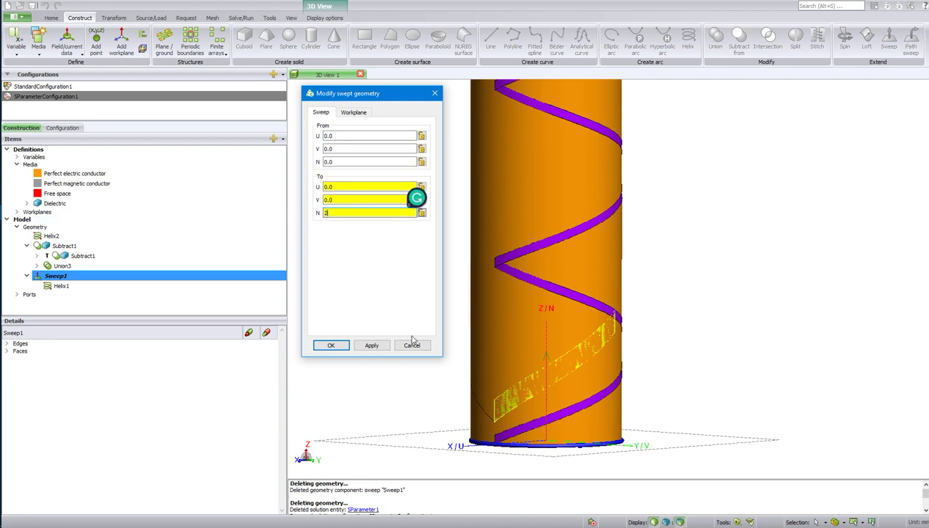
click(371, 347)
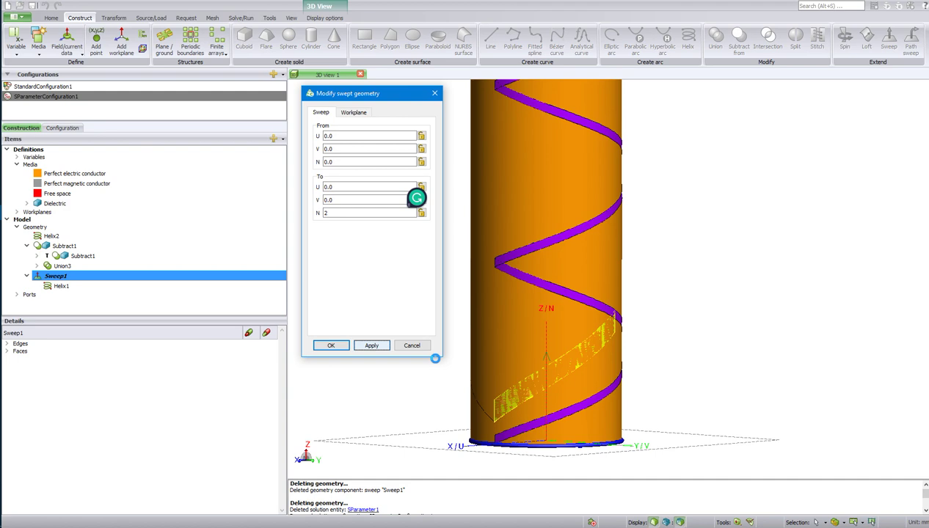
click(344, 213)
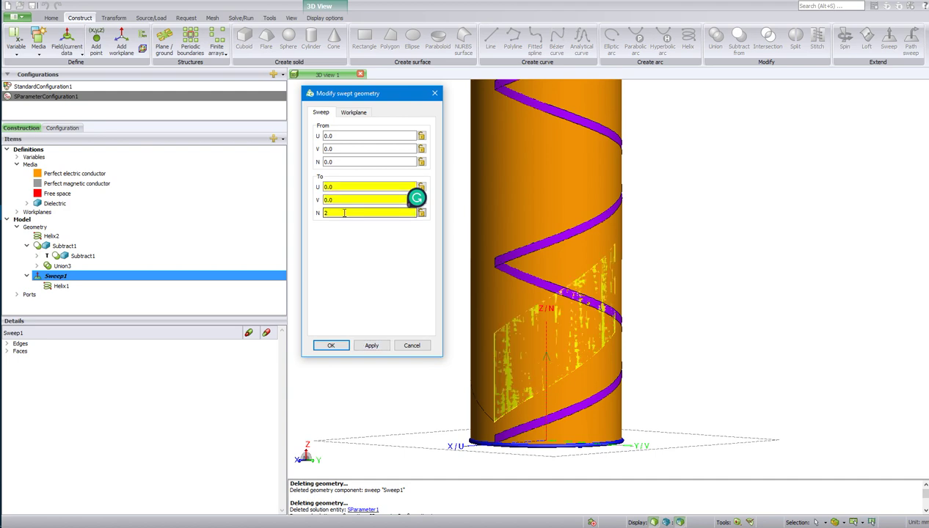
text(.5)
click(515, 333)
Extend Sweep1's end to N 3 and confirm the sweep.
click(334, 213)
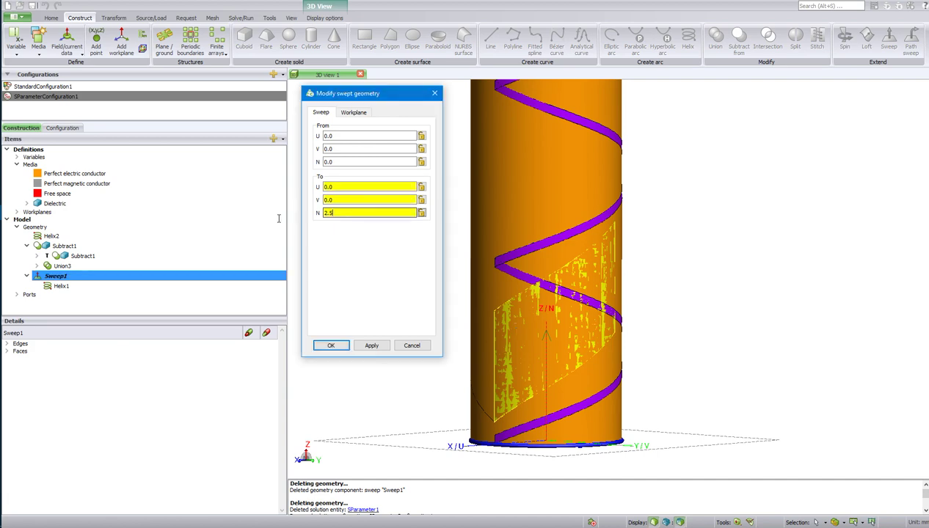
key(BackSpace)
key(BackSpace)
key(BackSpace)
text(3)
click(352, 368)
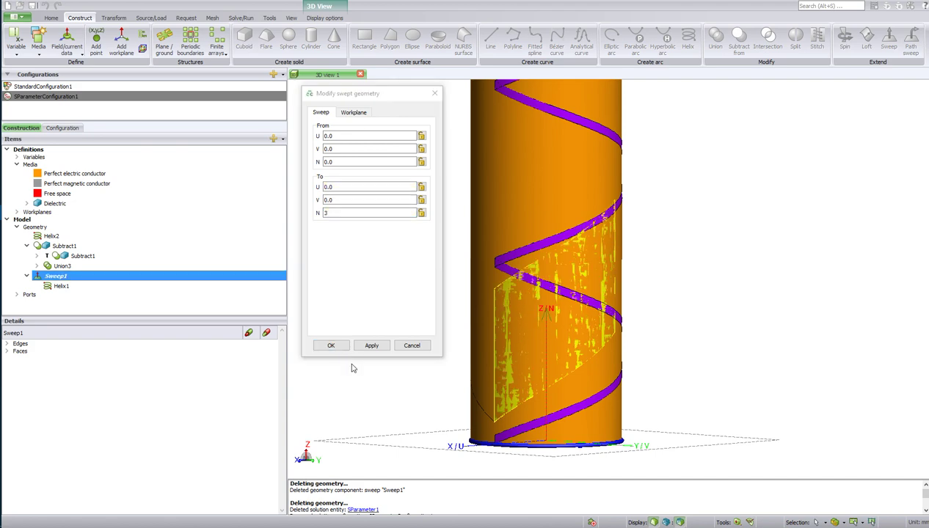
click(331, 345)
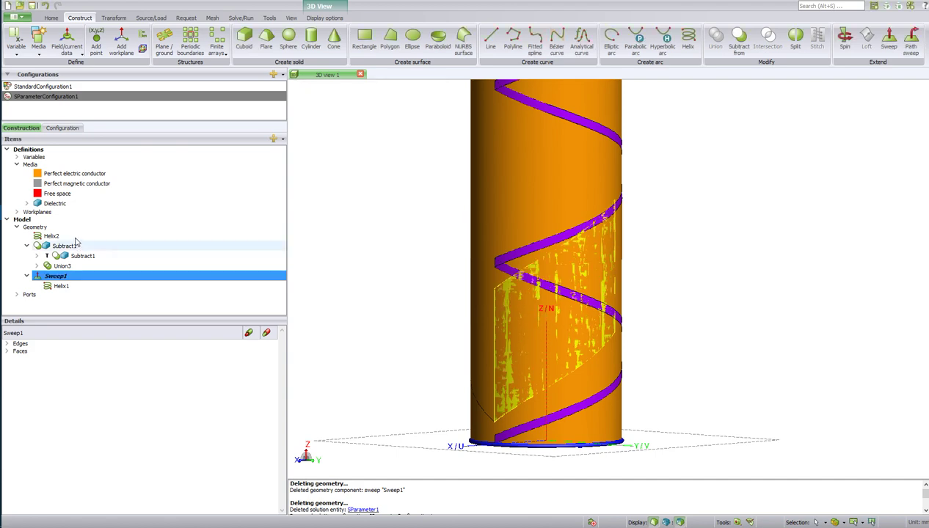
click(54, 235)
Rotate Helix2 by 90 degrees about the N axis through the origin.
right_click(75, 239)
mouse_move(101, 403)
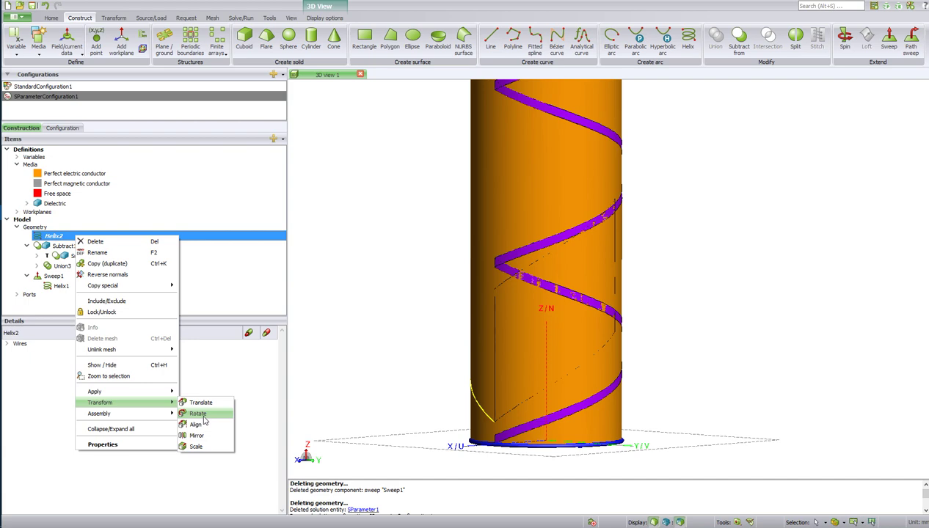
click(198, 414)
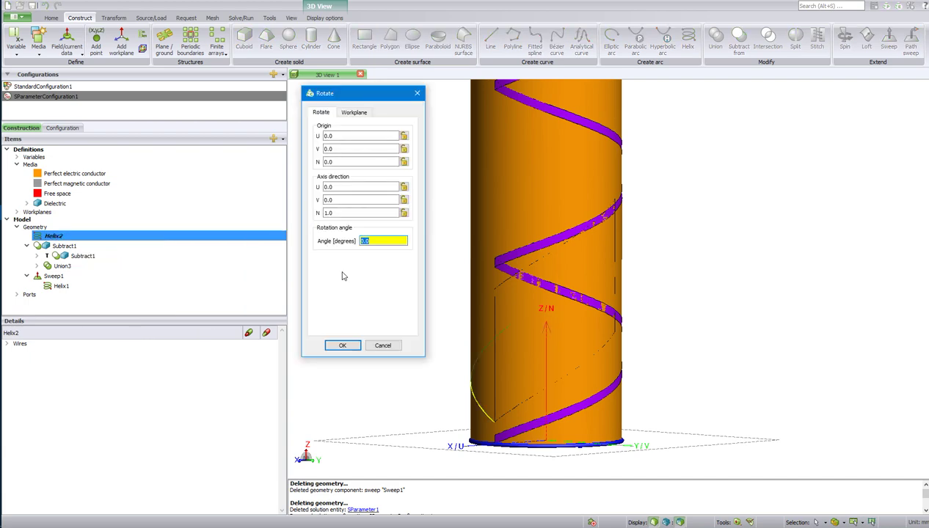
text(50)
key(BackSpace)
key(BackSpace)
text(90)
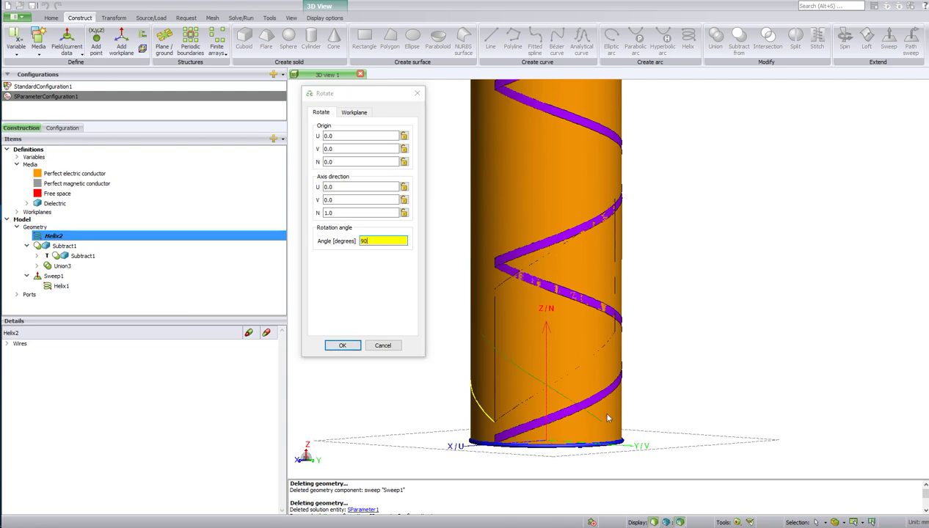
middle_drag(602, 414, 630, 413)
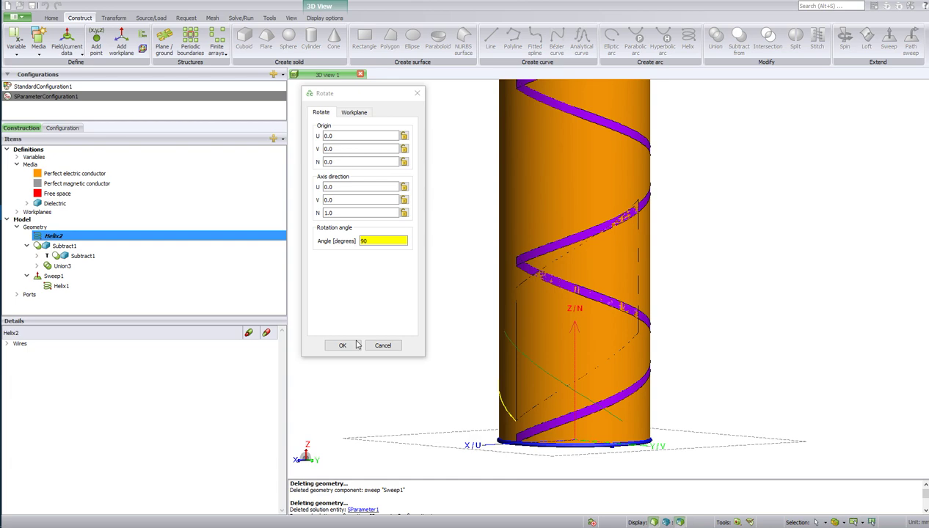
click(357, 345)
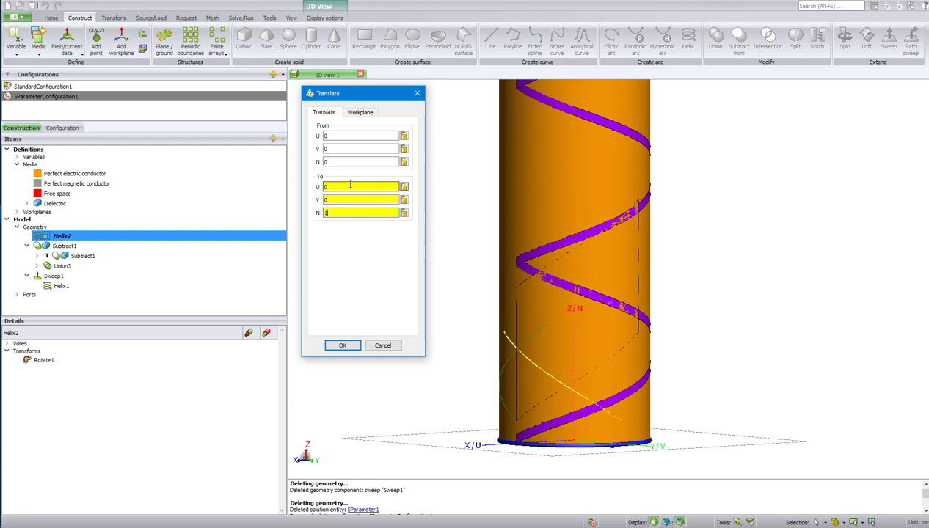
Translate Helix2 to U 0, V 0, N 1.3.
text(.5)
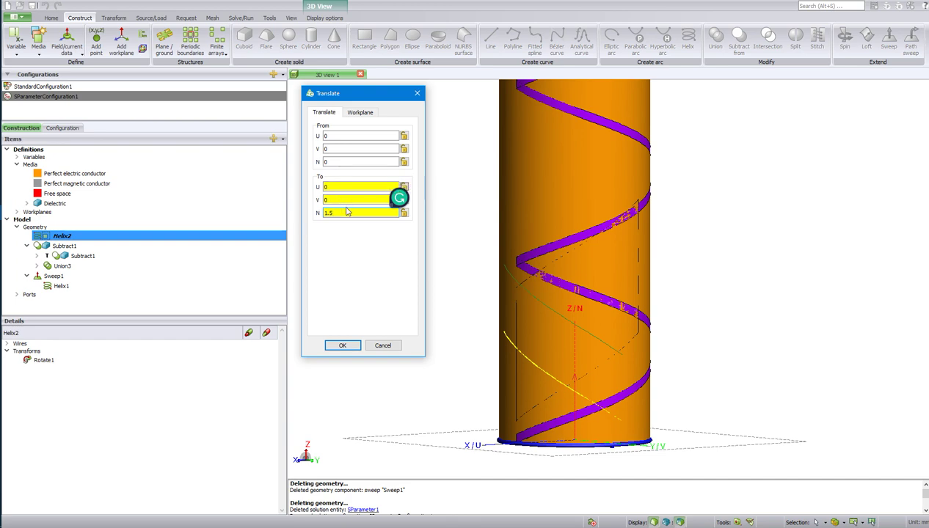
key(BackSpace)
text(4)
scroll(519, 288, up, 3)
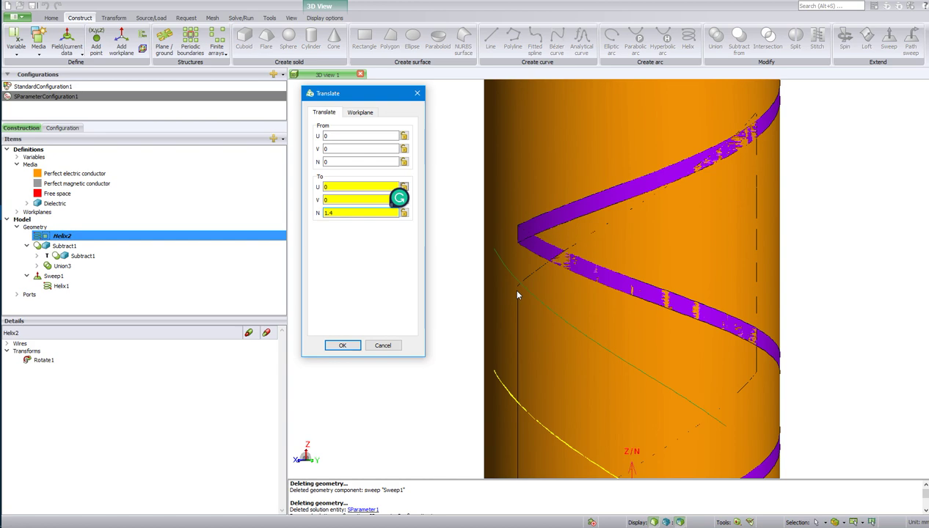
double_click(345, 213)
text(1.3)
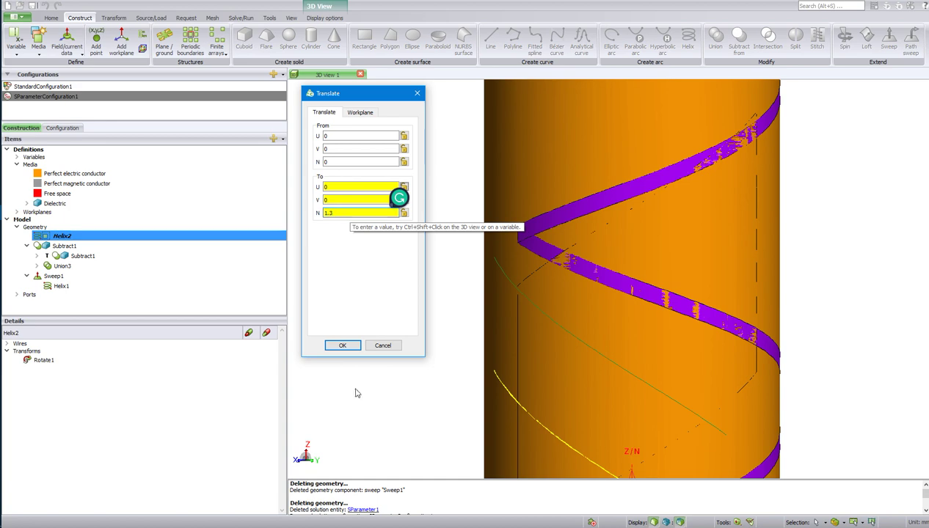
click(344, 347)
click(344, 347)
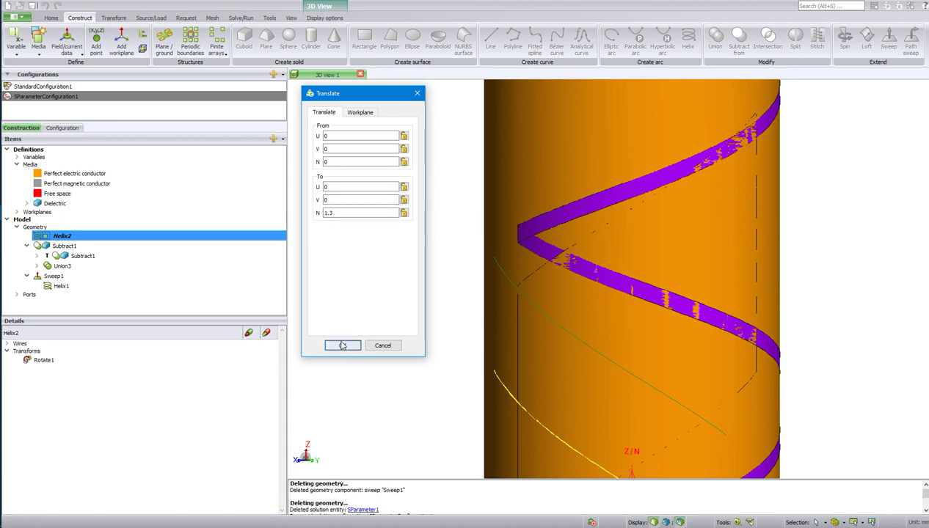
Sweep Helix2 into Sweep2 with its end at N 4.
right_click(59, 237)
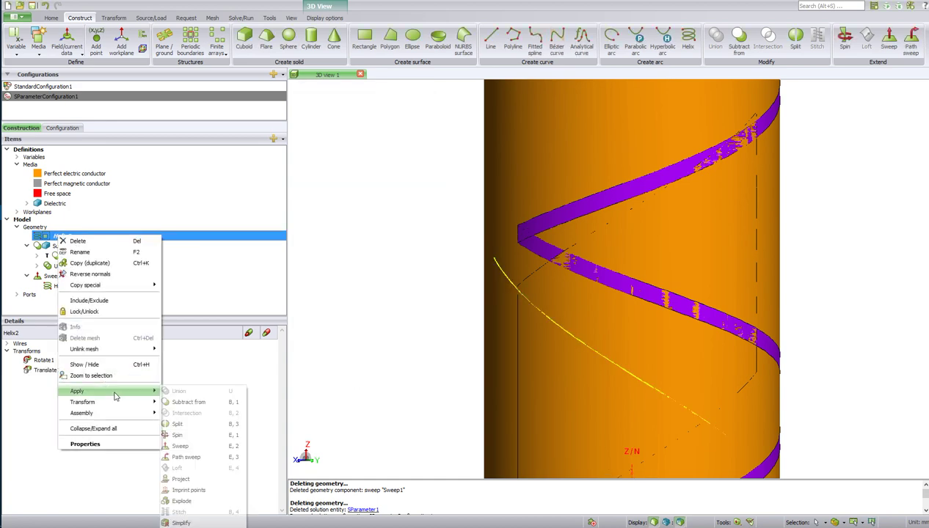
mouse_move(77, 391)
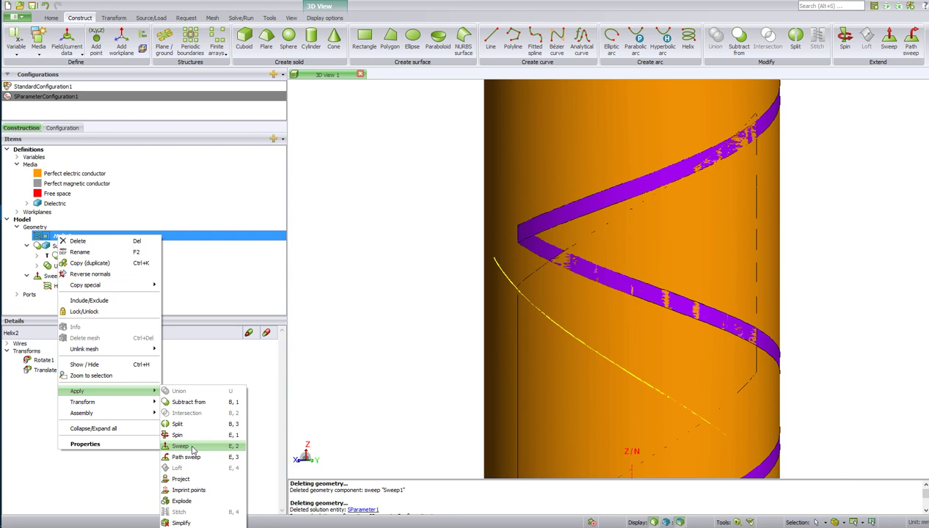
click(193, 450)
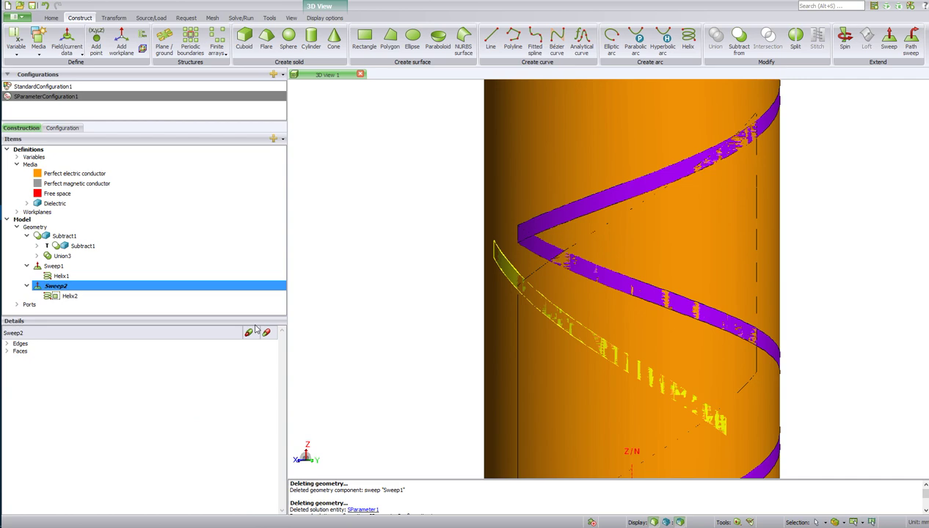
click(250, 332)
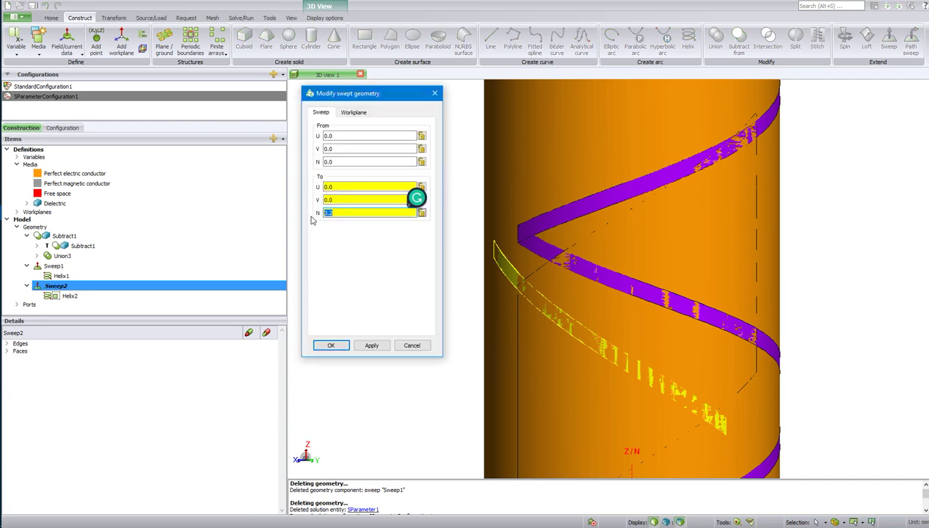
text(4)
click(371, 346)
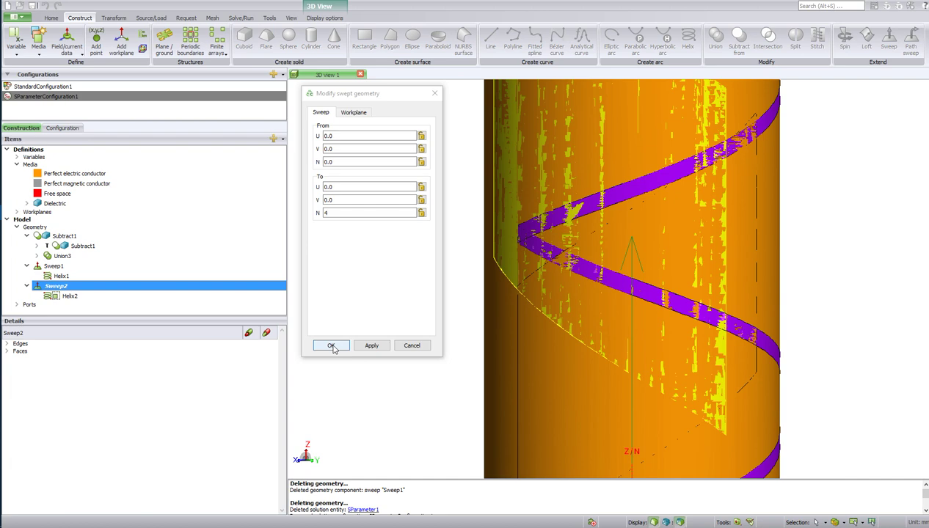
click(332, 346)
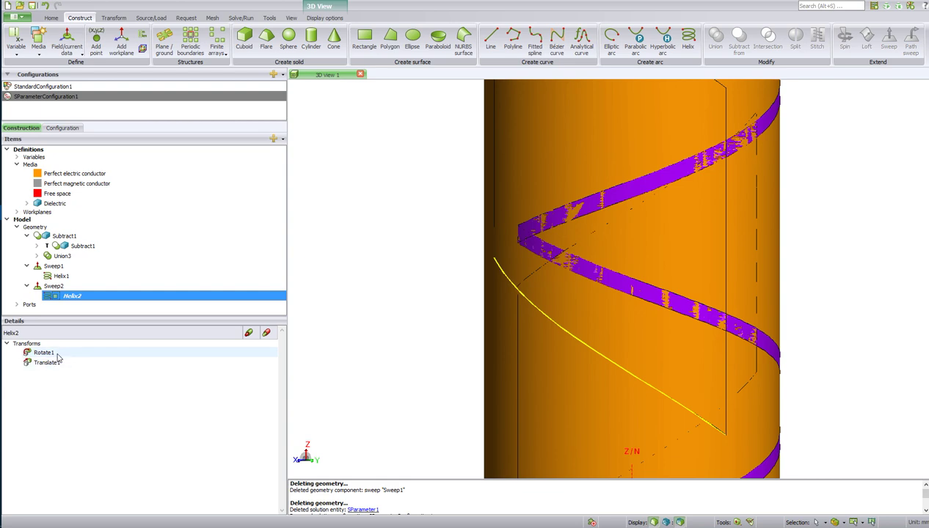
Change Helix2's rotation to 100 degrees and inspect Sweep2 and Helix2.
double_click(57, 354)
text(100)
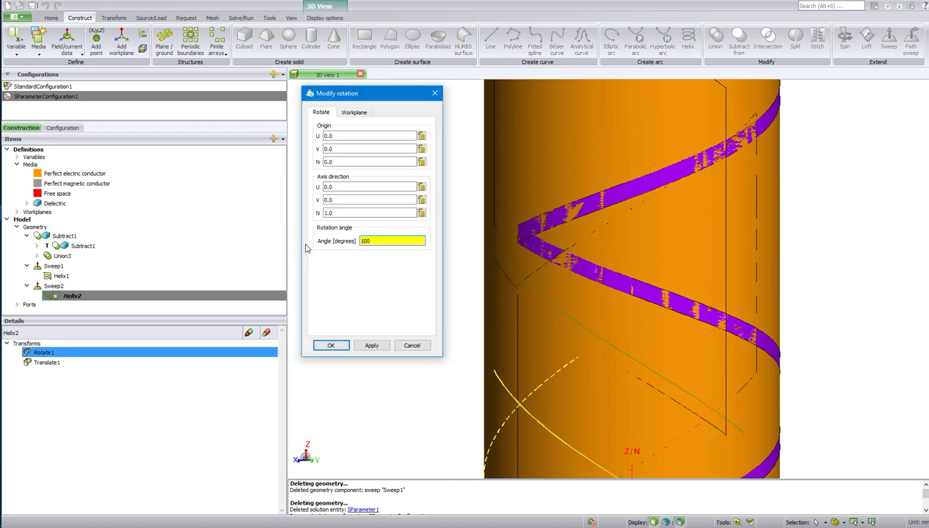
click(364, 348)
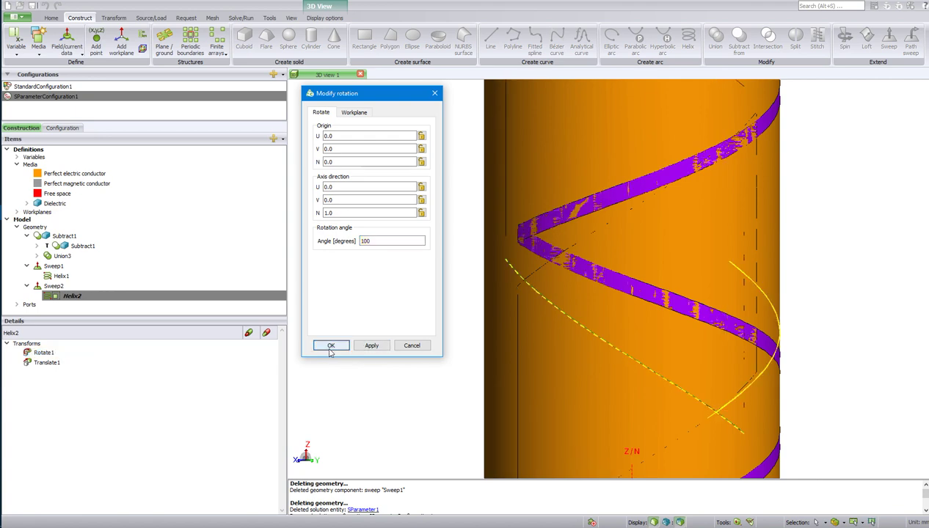
click(330, 347)
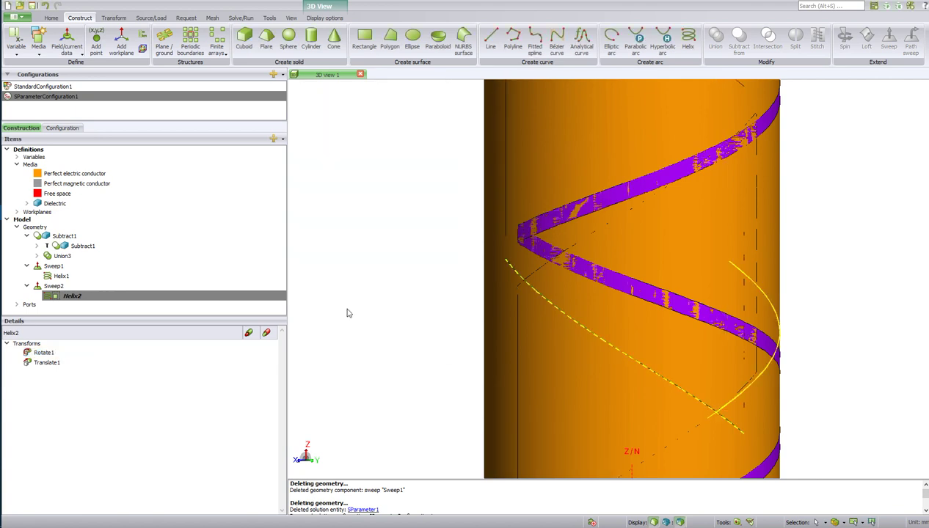
click(41, 289)
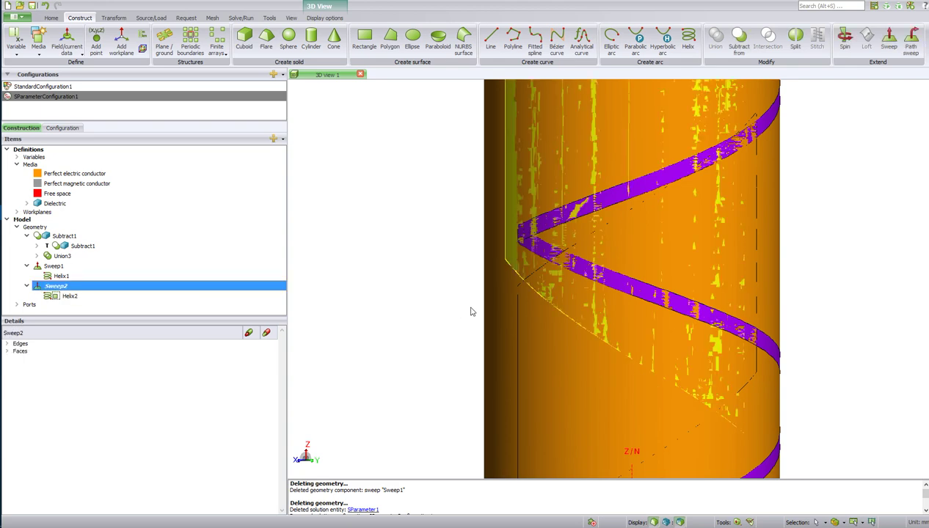
click(71, 295)
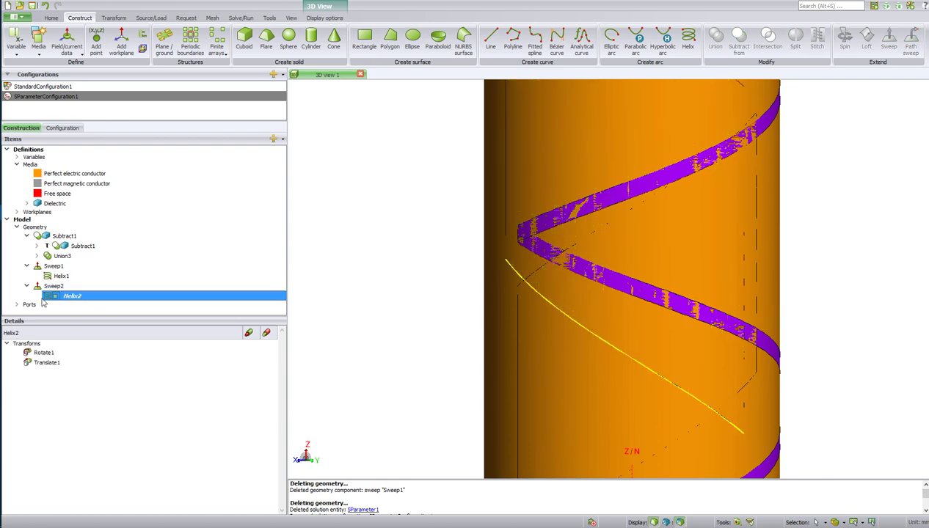
Reduce Helix2's translation N offset from 1.3 to 1.
double_click(38, 362)
click(349, 213)
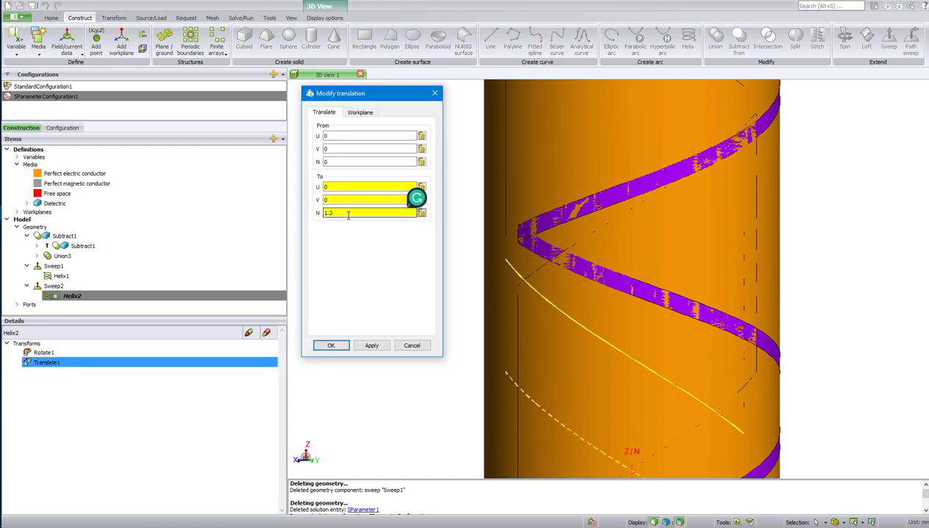
key(BackSpace)
key(BackSpace)
click(372, 345)
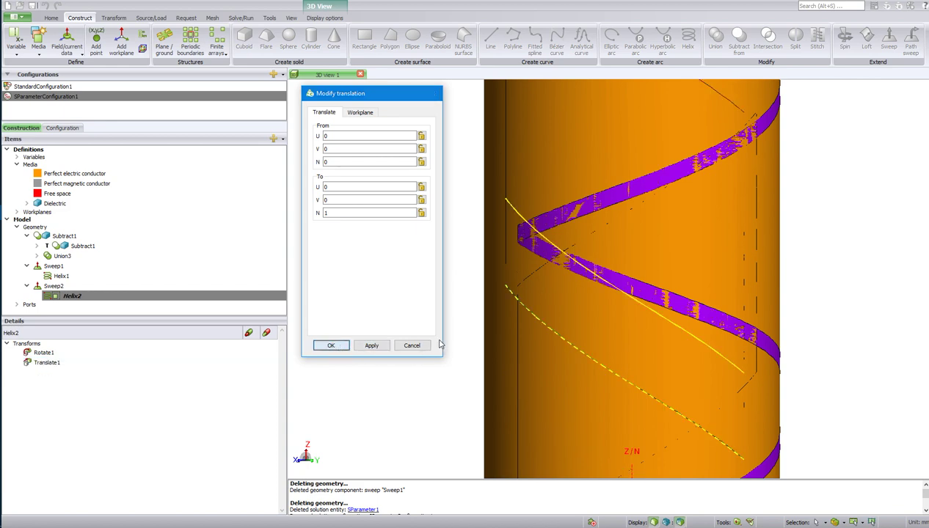
click(412, 345)
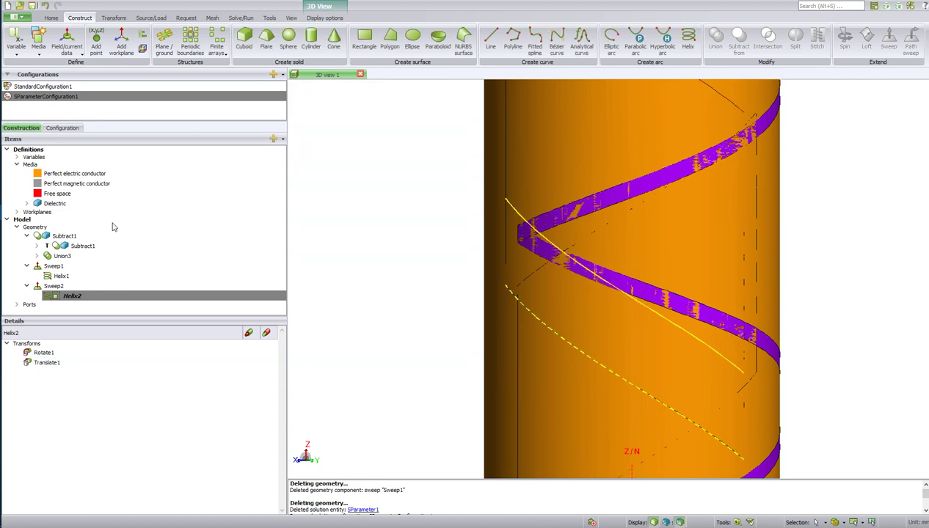
Set Helix2's rotation angle to 120 degrees.
double_click(51, 353)
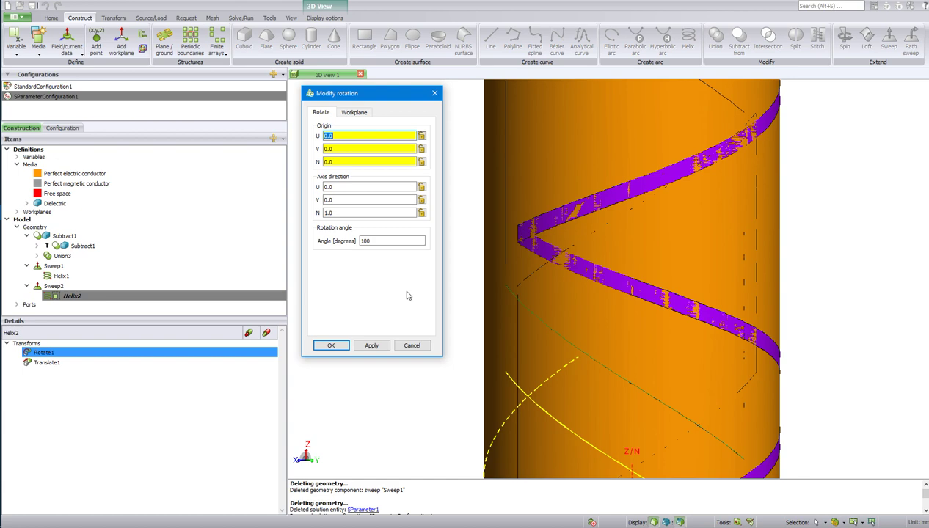
double_click(380, 241)
text(120)
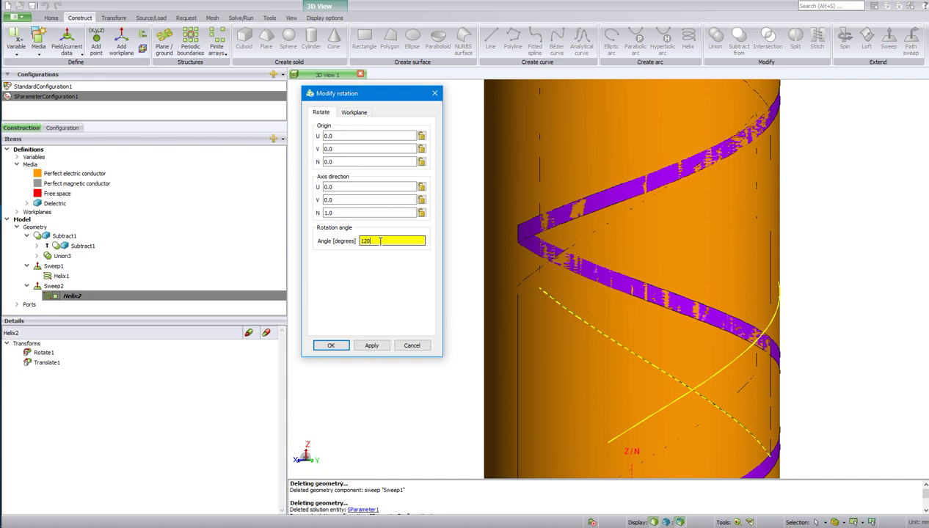
key(Return)
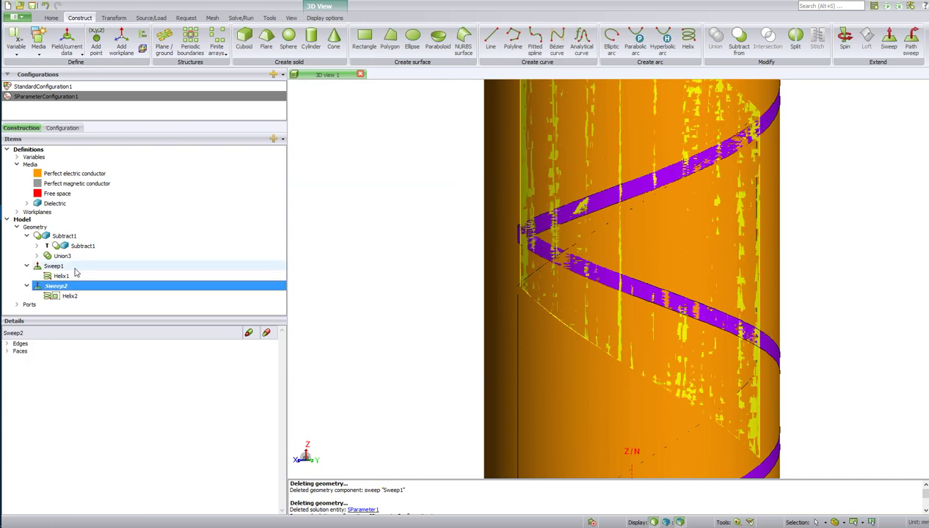
click(74, 268)
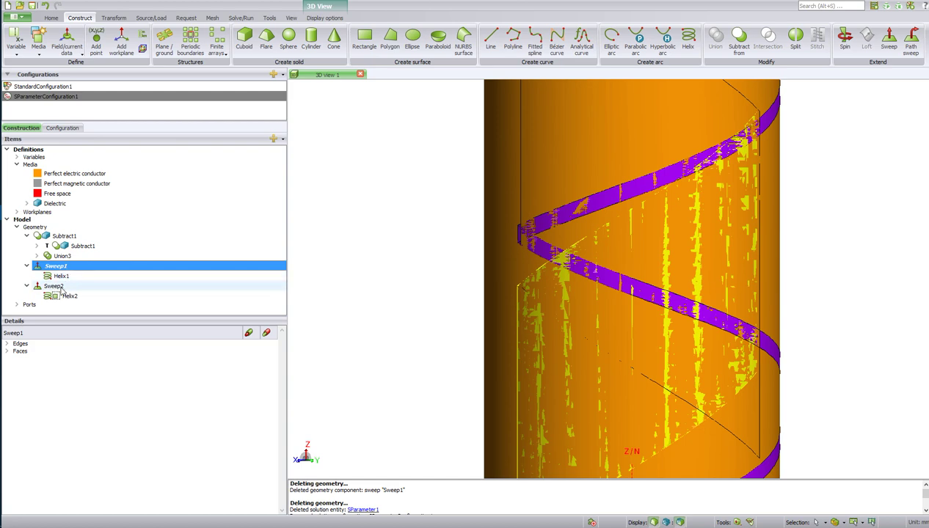
Subtract Sweep2 from Sweep1 into Subtract2, then change Helix2 turns from 0.3 to 0.35.
click(61, 287)
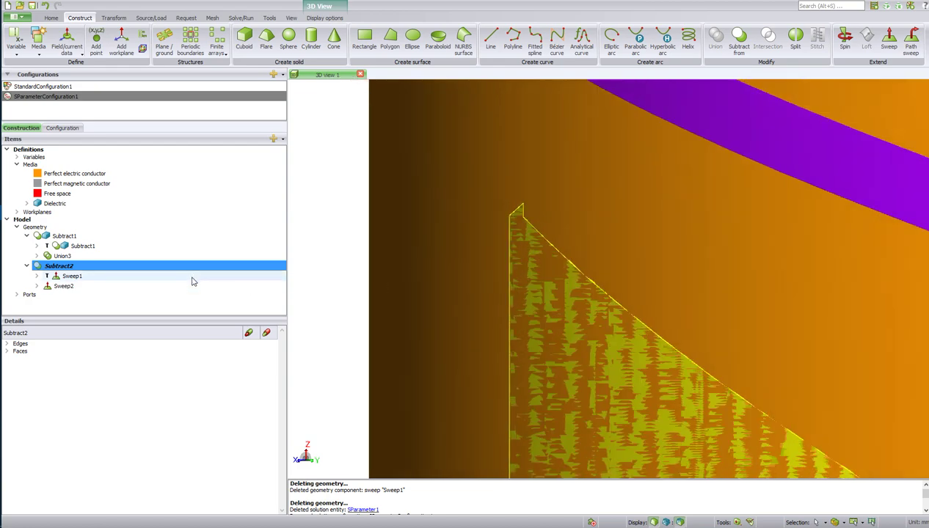
click(94, 278)
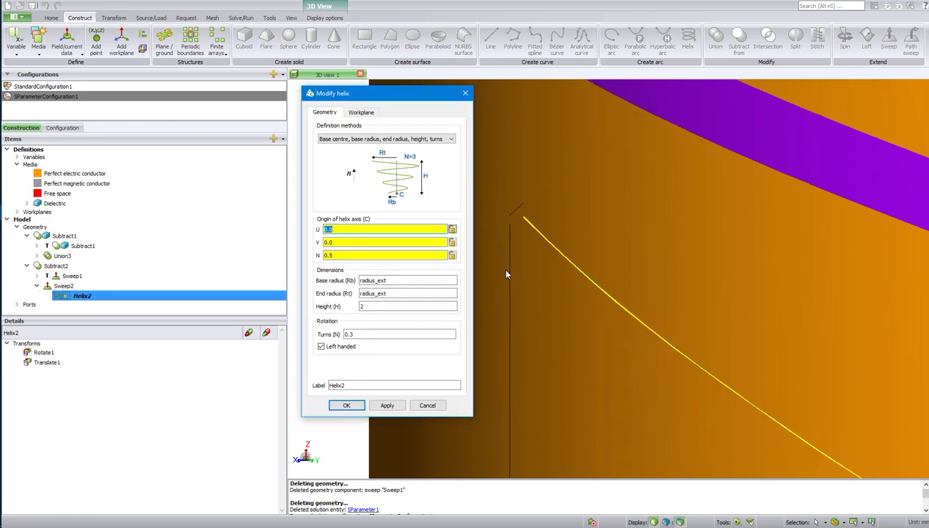
click(366, 334)
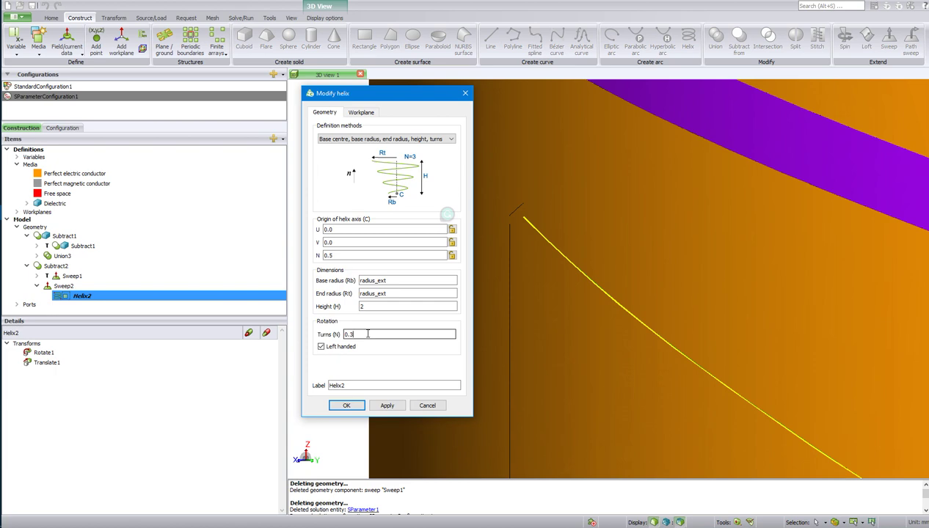
text(5)
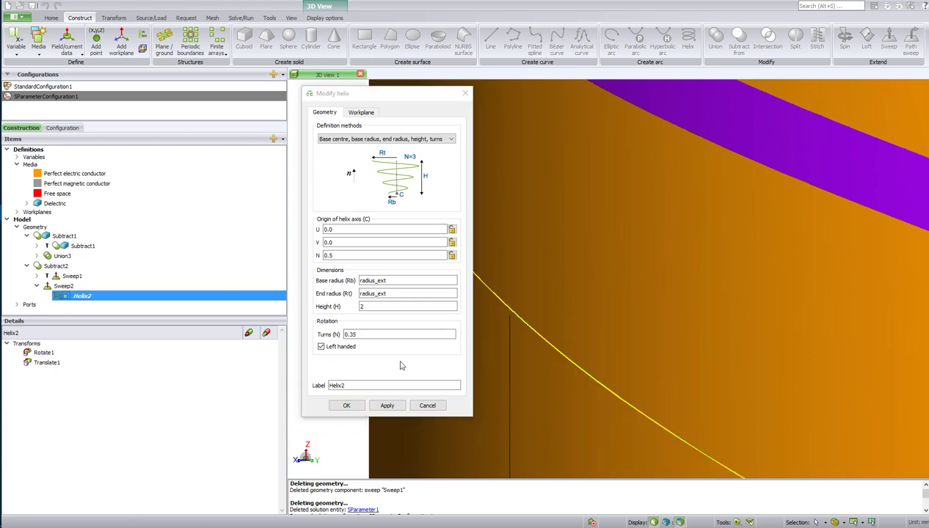
click(358, 409)
click(342, 263)
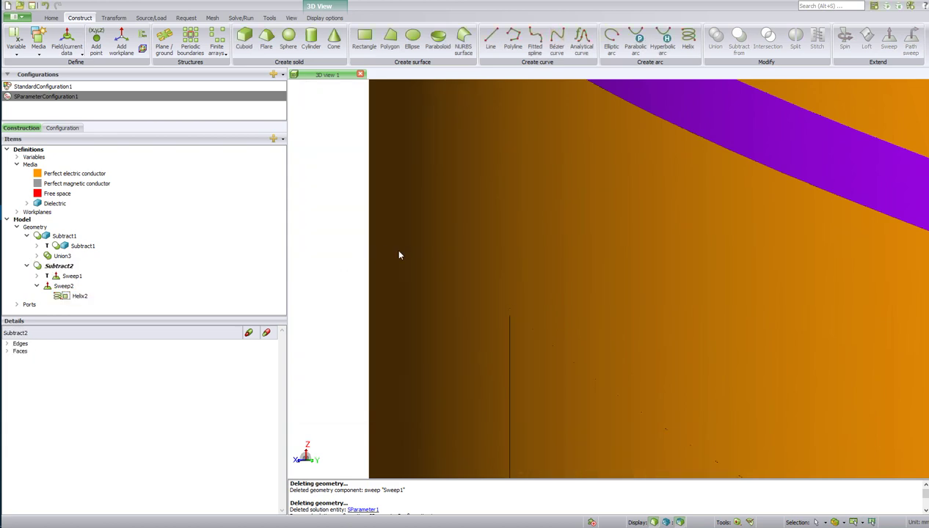
middle_drag(541, 253, 496, 244)
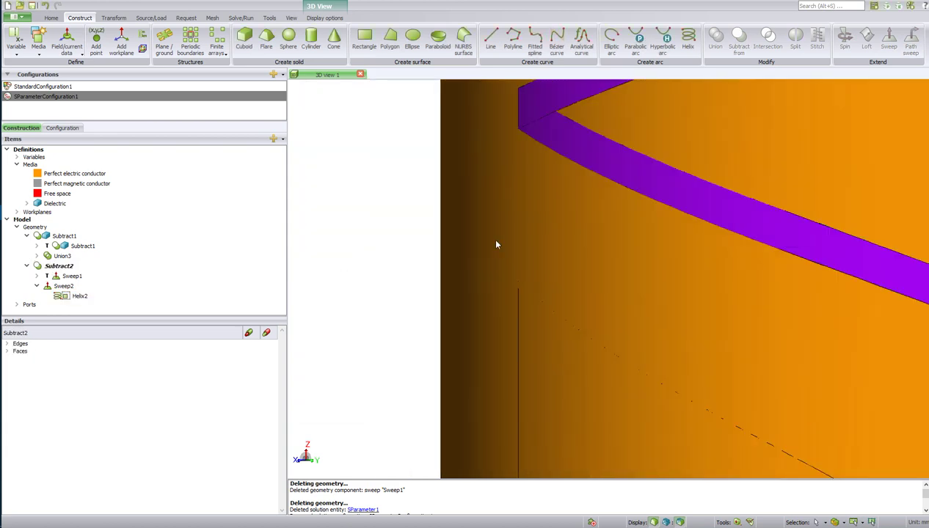
key(ctrl+e)
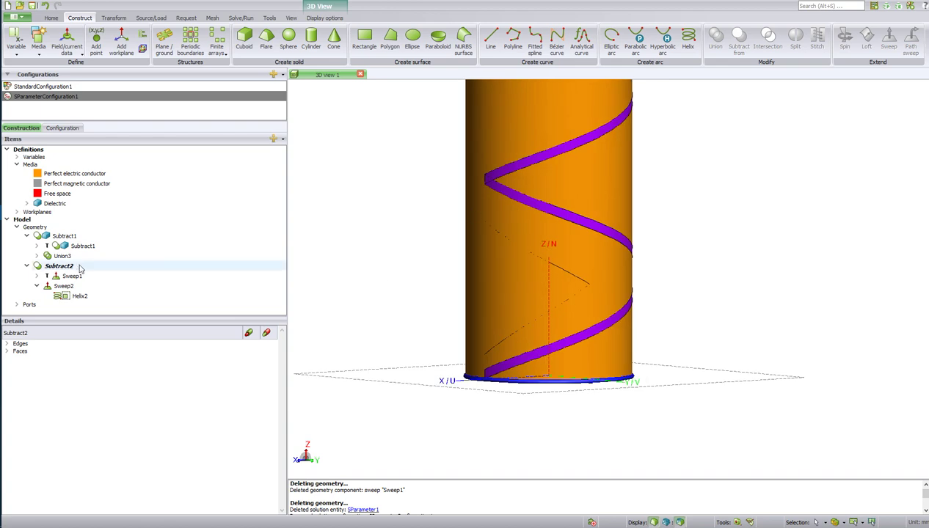
Duplicate Subtract2 and translate the copy Subtract2_1 from 0,0,0 to 0,0,4.
click(75, 268)
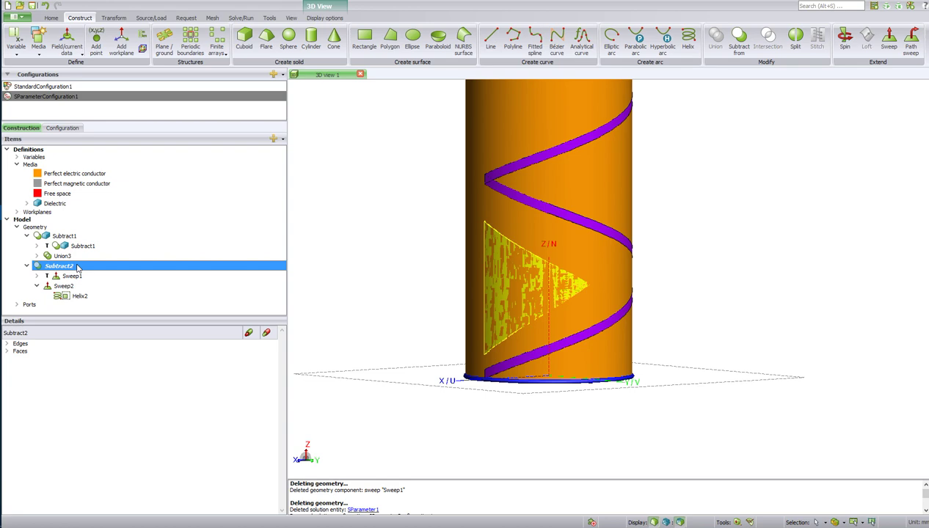
scroll(408, 261, down, 2)
scroll(481, 283, down, 2)
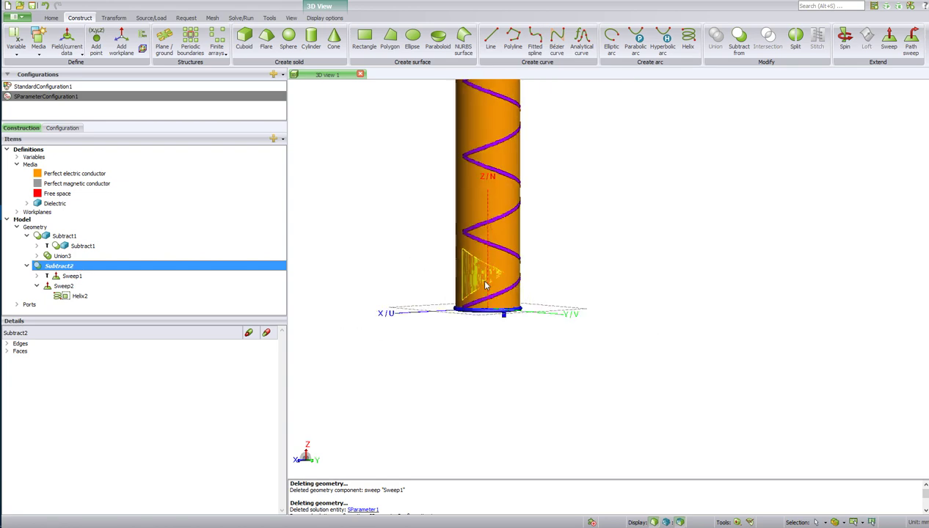
scroll(533, 370, down, 2)
scroll(536, 362, down, 1)
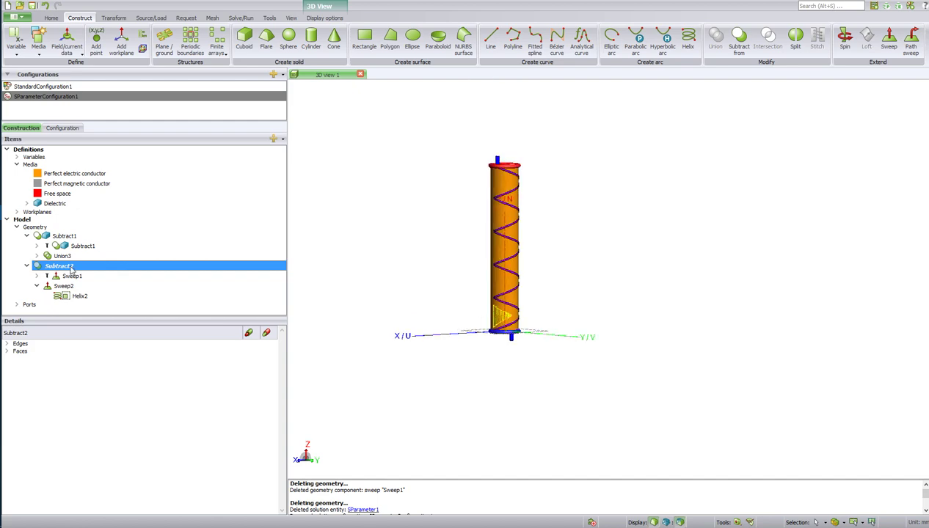
right_click(72, 270)
click(86, 292)
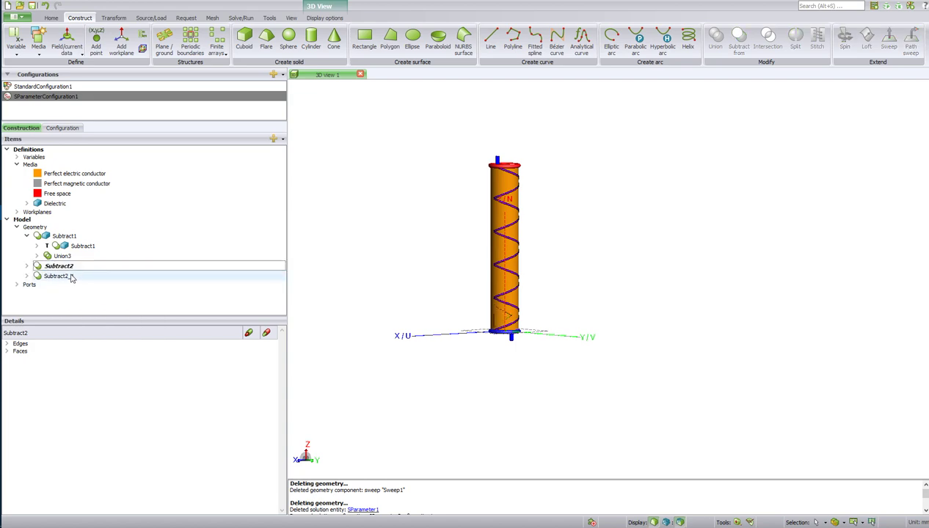
right_click(71, 277)
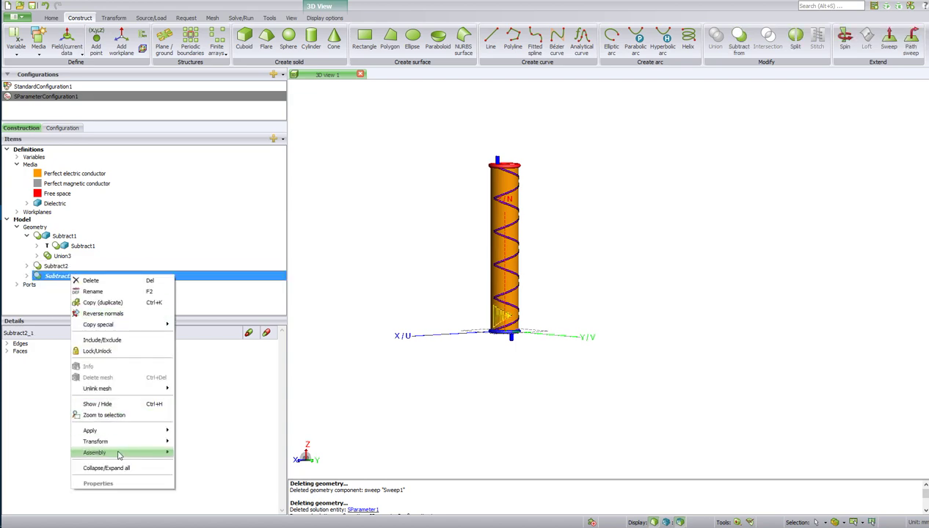
mouse_move(95, 441)
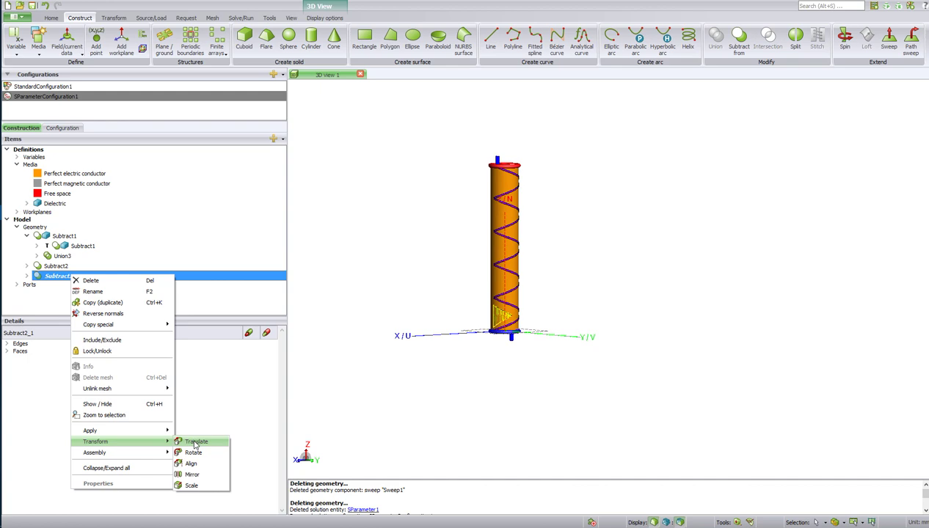
click(196, 442)
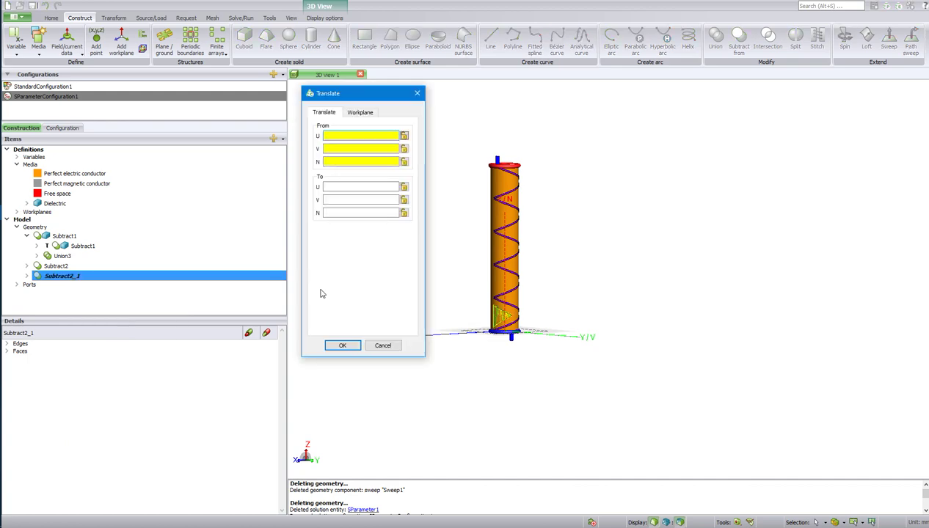
text(0	0	0	0	0	4)
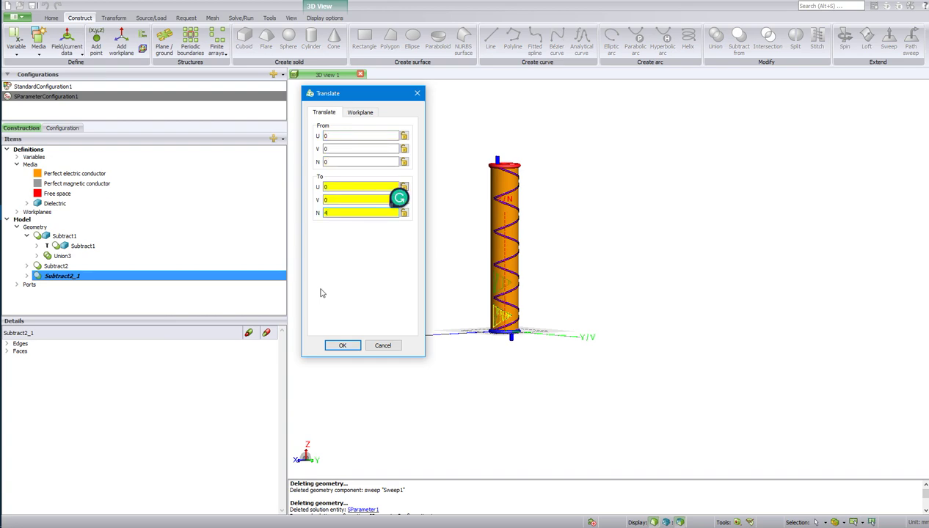
key(Return)
Duplicate Subtract2_1 as Subtract2_2 and translate it another 4 along N.
right_click(45, 276)
click(99, 304)
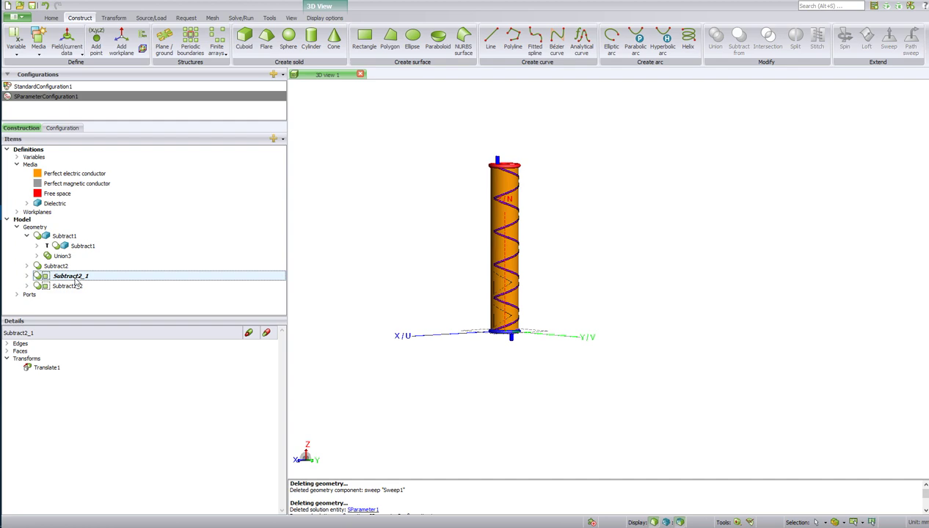
click(73, 286)
double_click(240, 368)
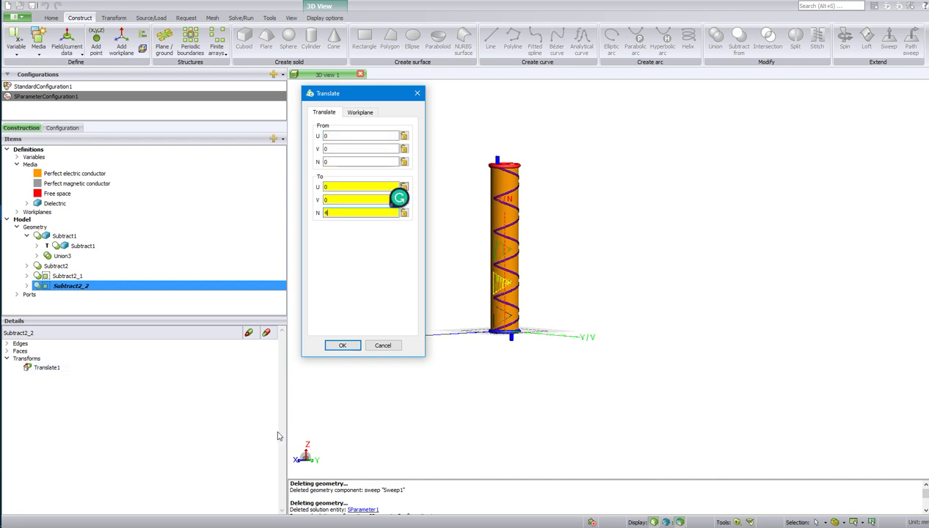
click(342, 346)
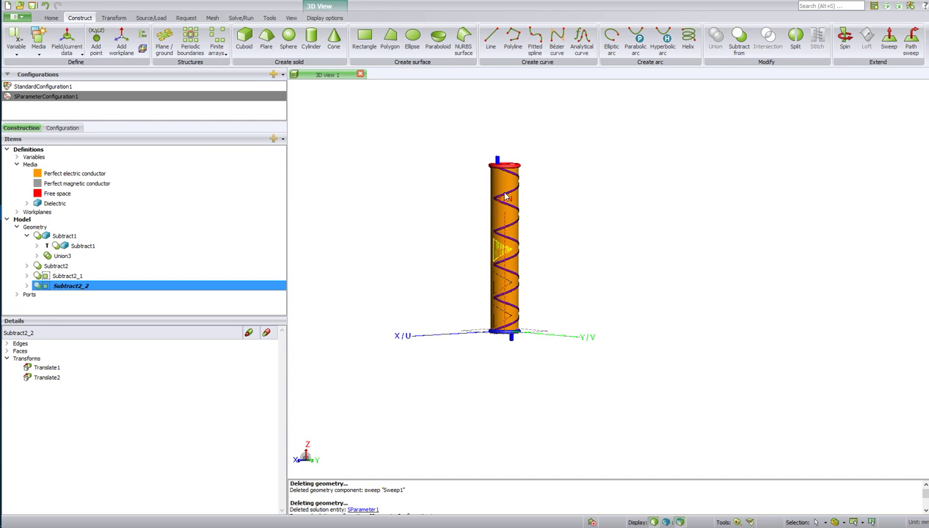
Duplicate Subtract2 as Subtract2_3 and mirror the copy across the UN plane.
click(86, 266)
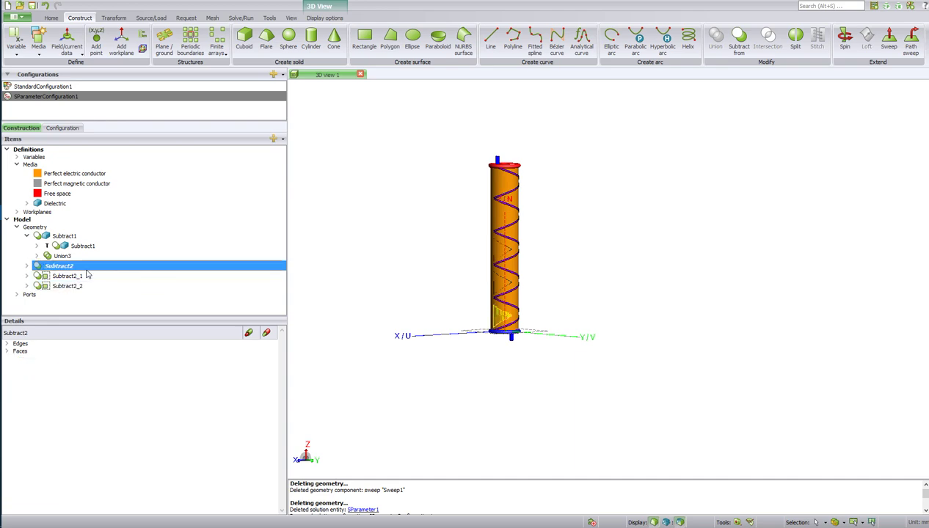
right_click(88, 270)
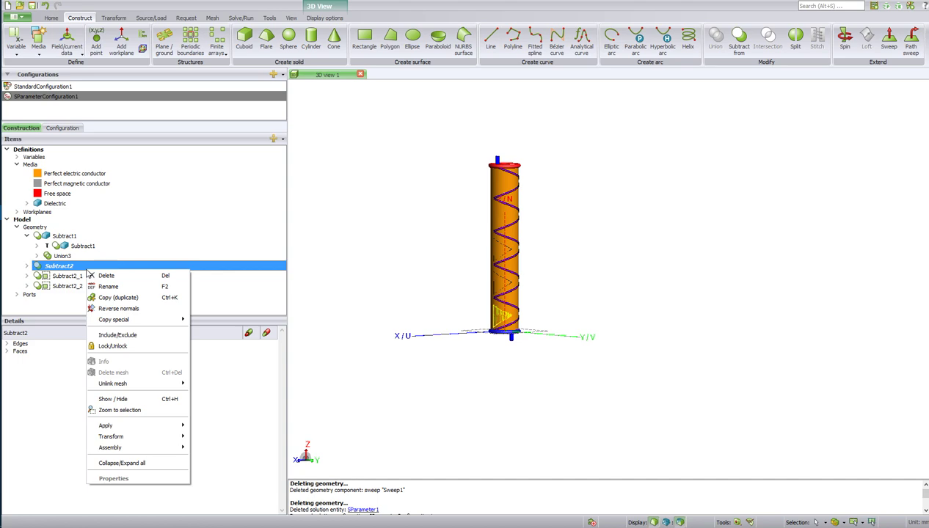
click(143, 297)
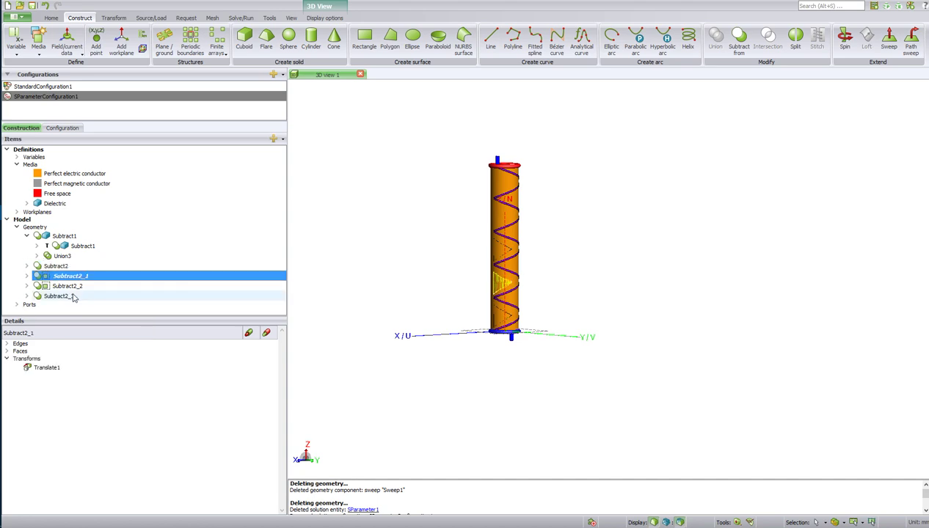
click(73, 296)
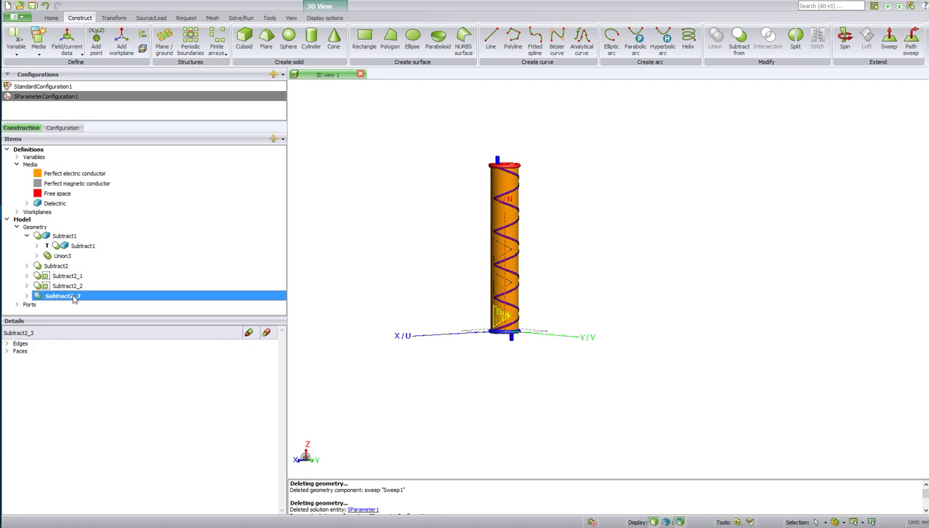
right_click(73, 297)
mouse_move(97, 463)
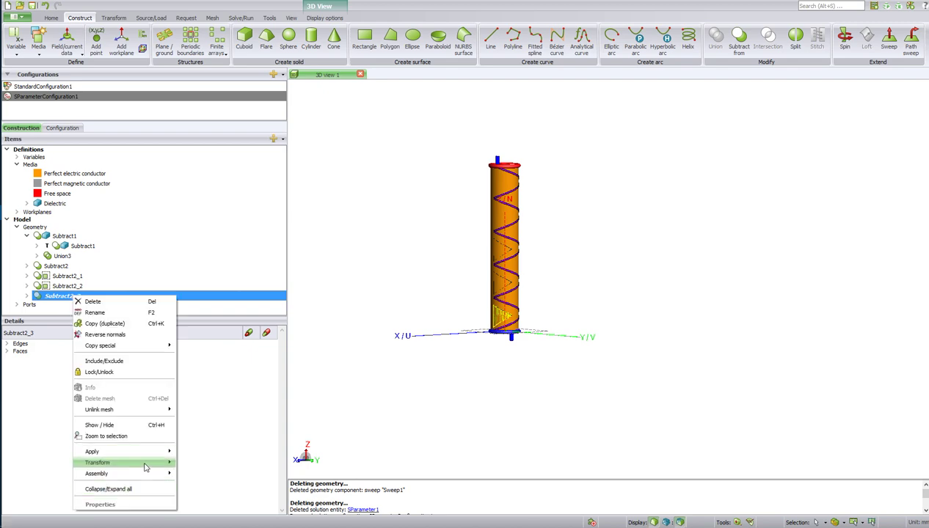
click(213, 495)
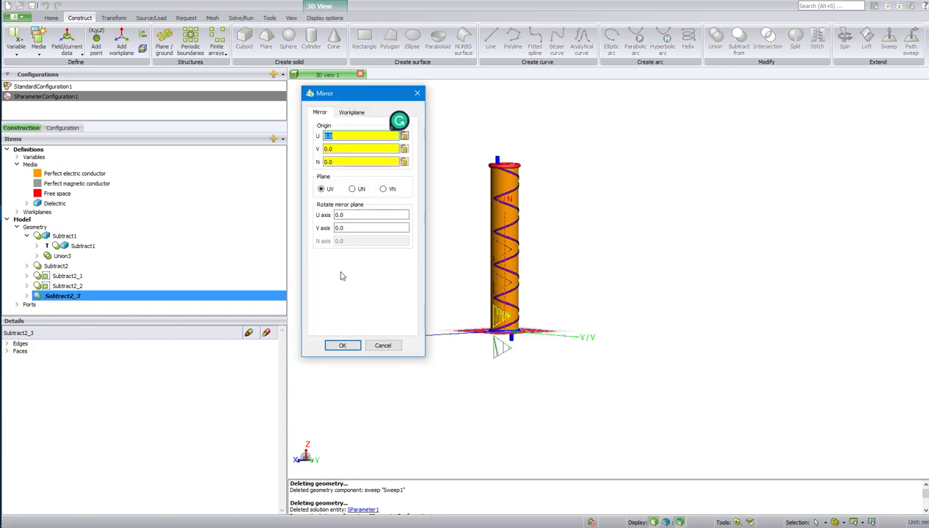
click(352, 189)
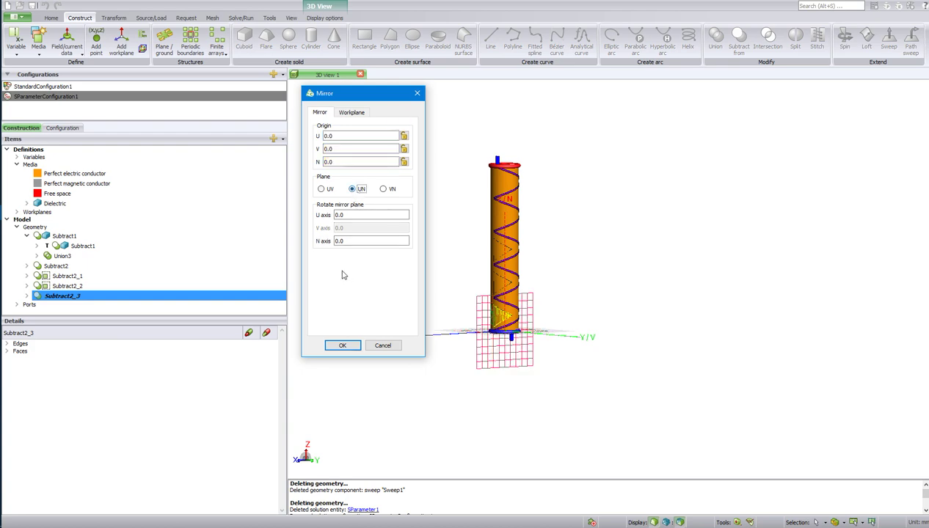
click(342, 349)
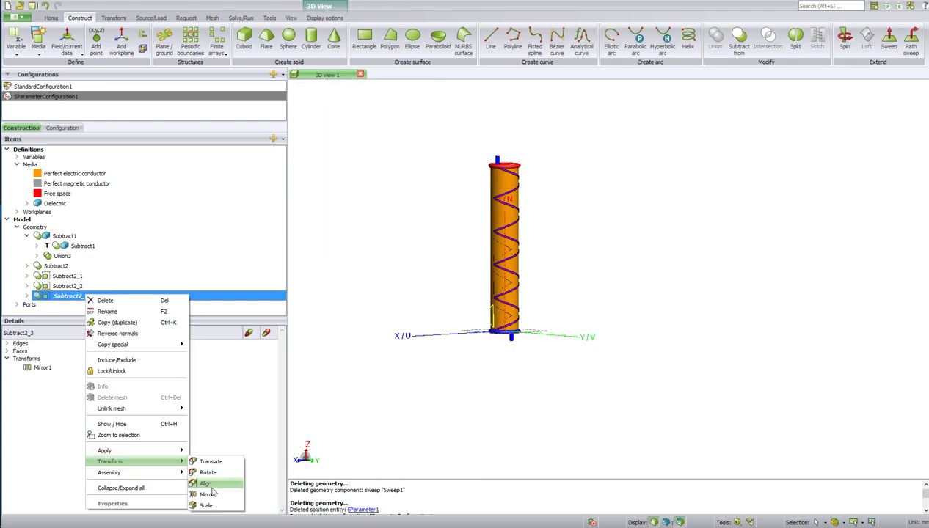
Rotate Subtract2_3, then translate it from 0,0,0 to 0,0,2.
click(207, 472)
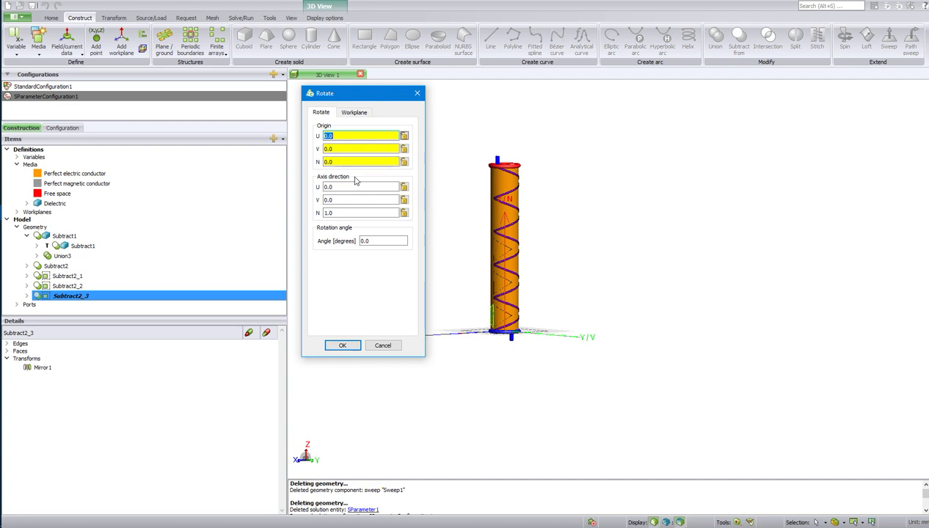
click(342, 345)
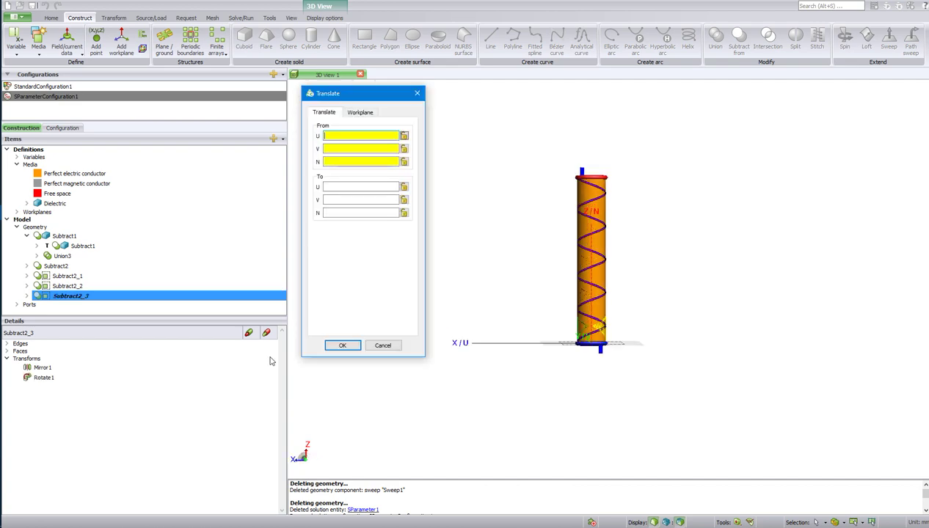
text(0)
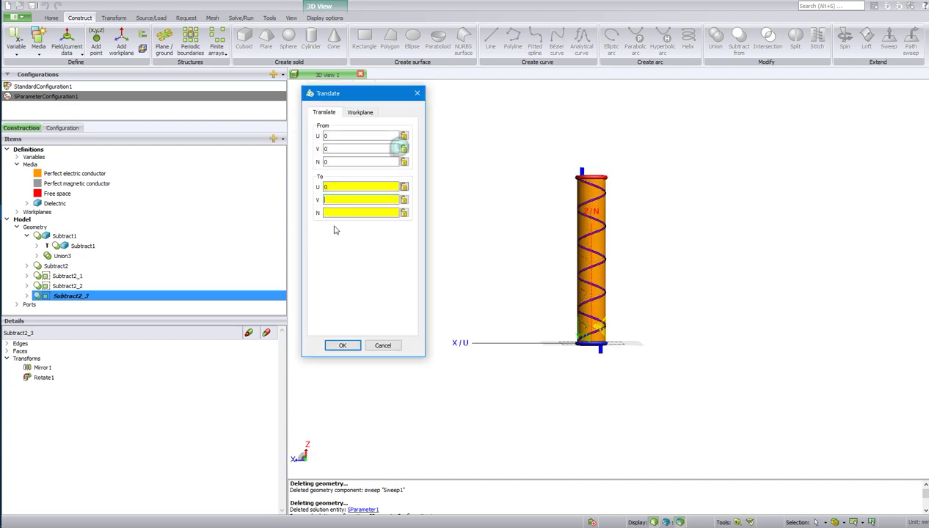
text(	0	0	0	0	)
text(2)
drag(617, 331, 782, 328)
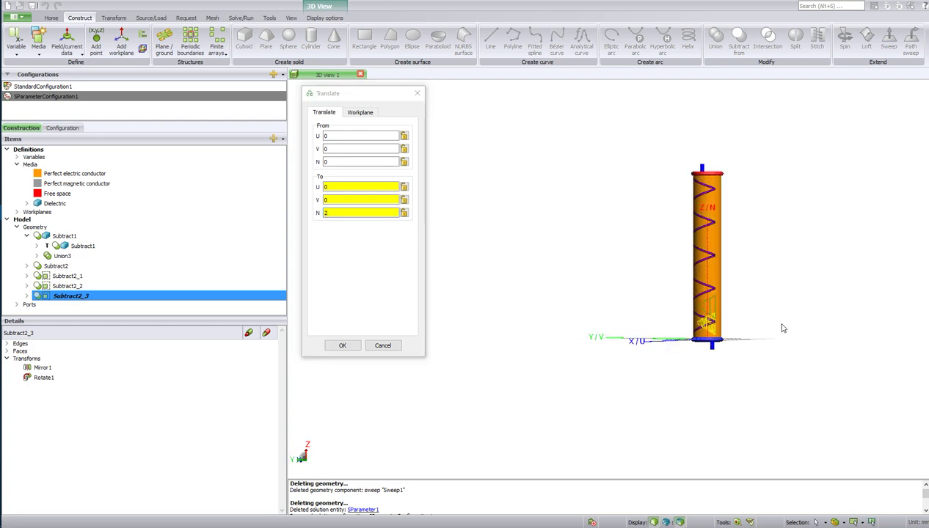
scroll(782, 328, up, 2)
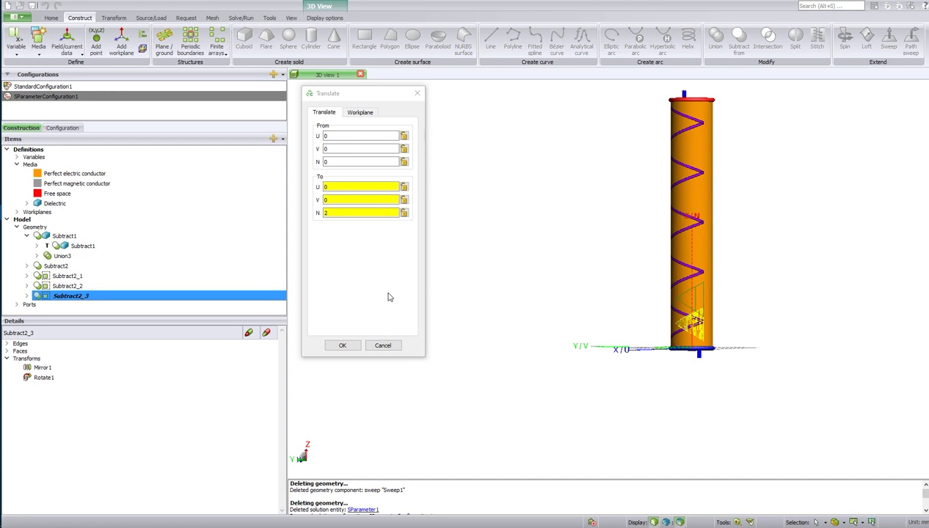
click(342, 345)
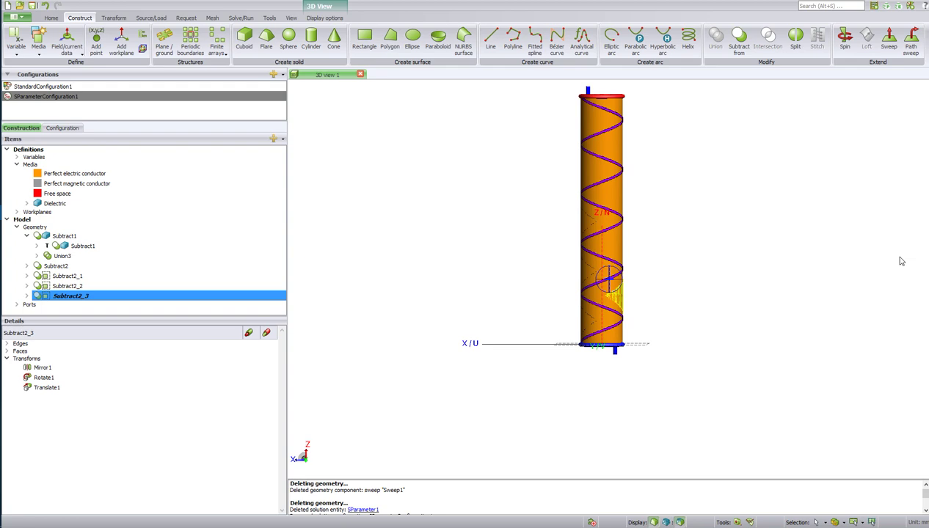
click(63, 266)
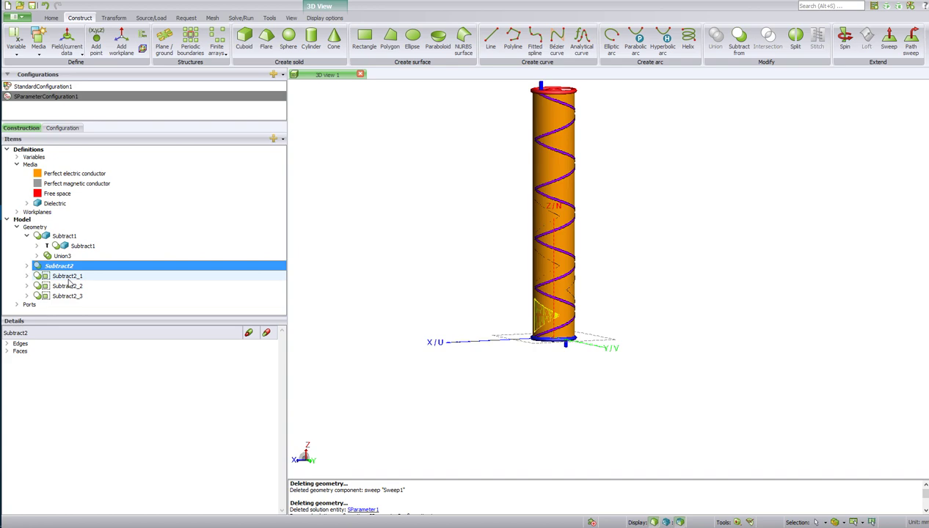
Translate Subtract2_4 further up the cylinder.
click(78, 297)
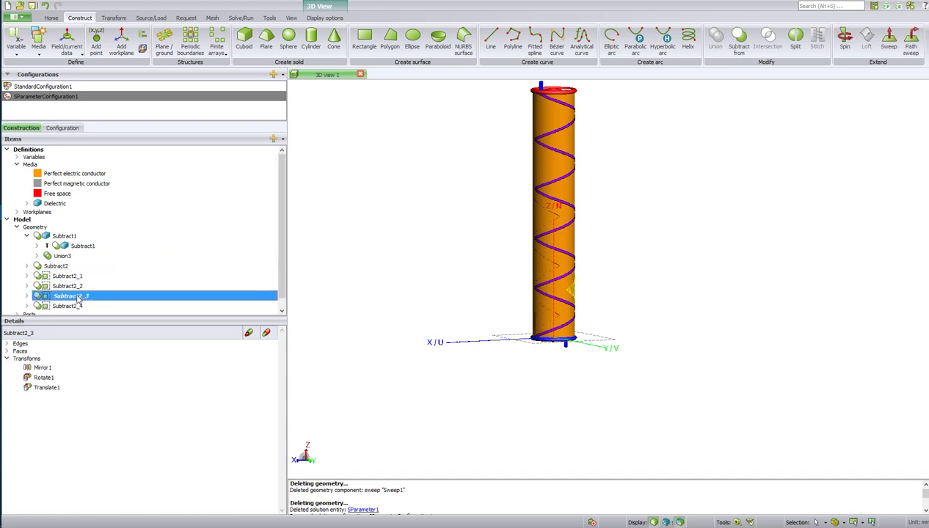
right_click(78, 306)
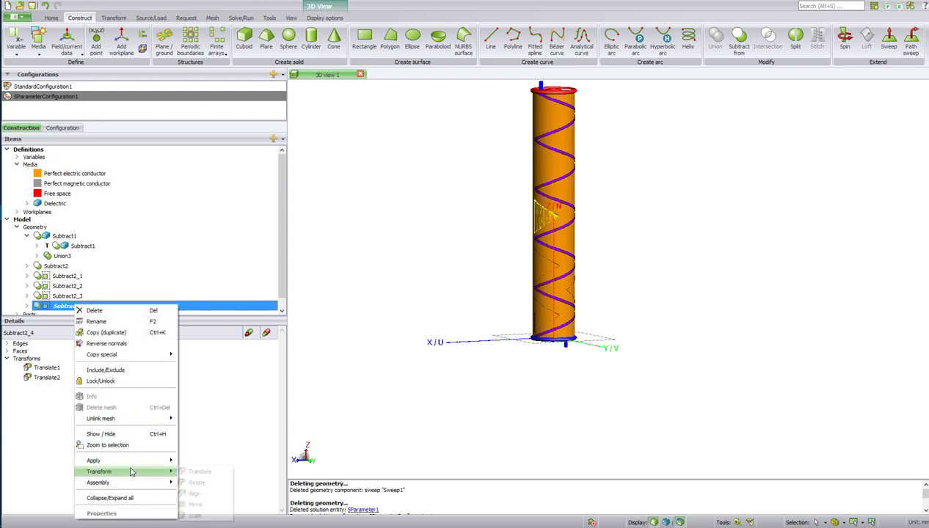
mouse_move(100, 471)
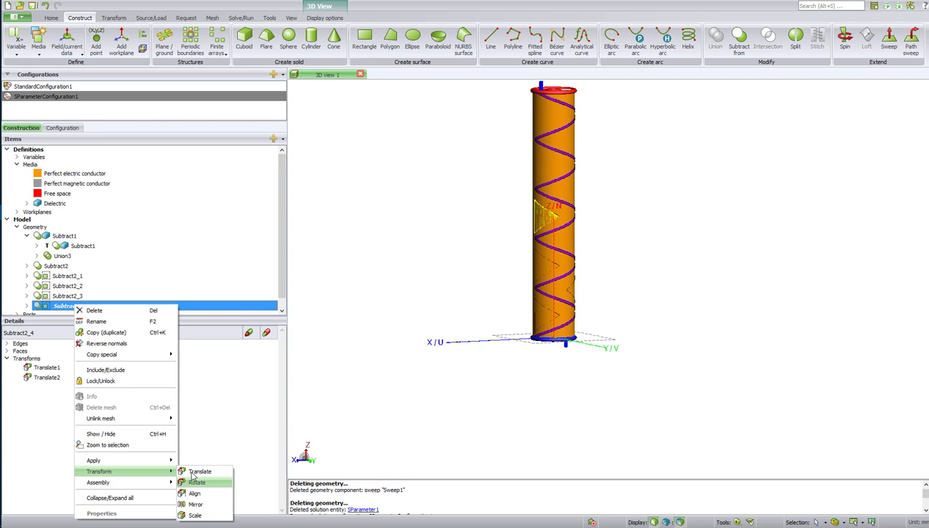
click(195, 471)
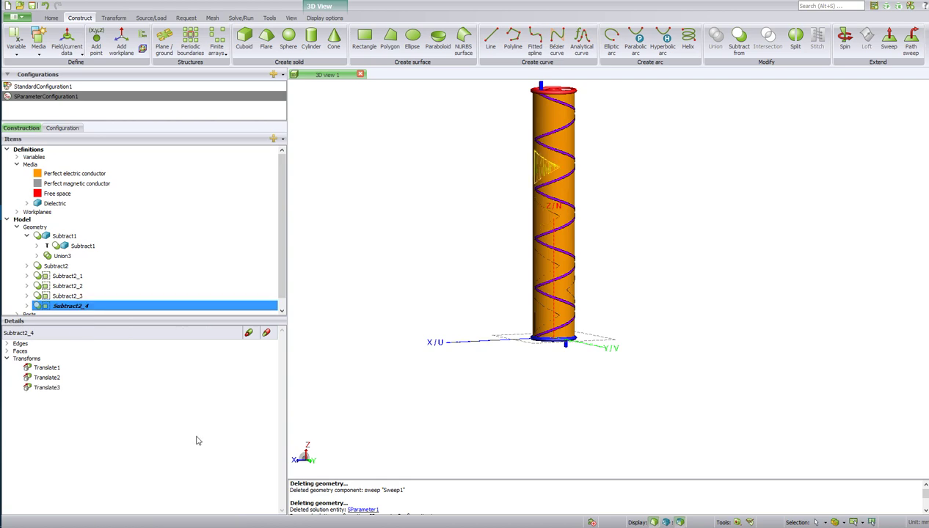
Duplicate Subtract2_4 as Subtract2_5 and translate it from 0,0,0 to 0,0,4.
right_click(78, 306)
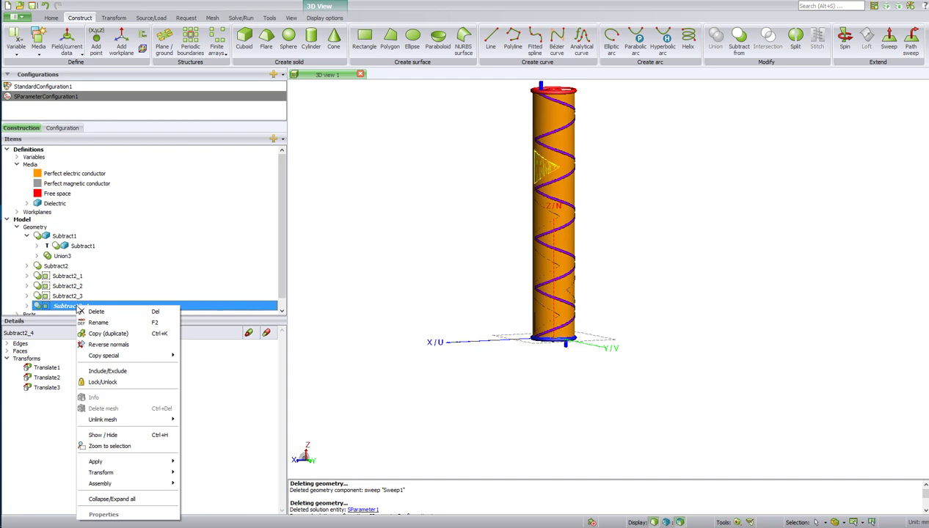
click(108, 333)
right_click(86, 302)
mouse_move(117, 468)
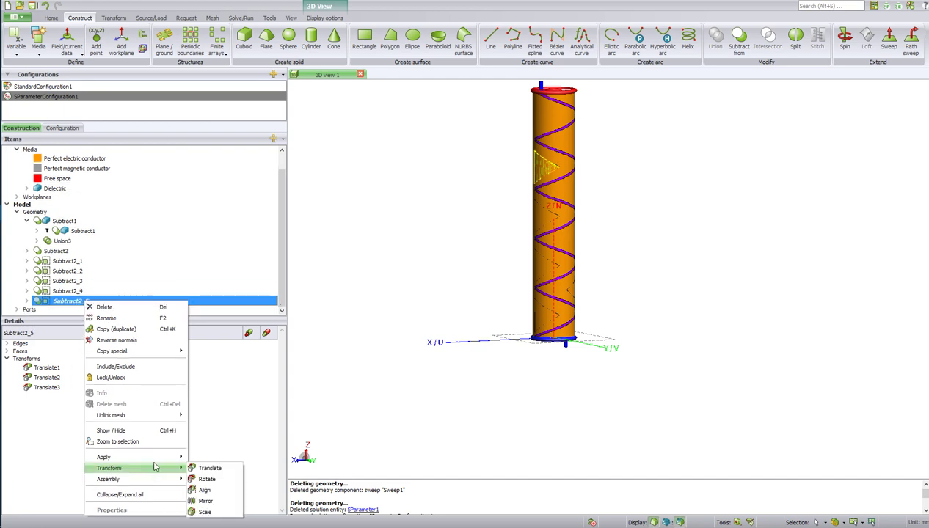
click(209, 468)
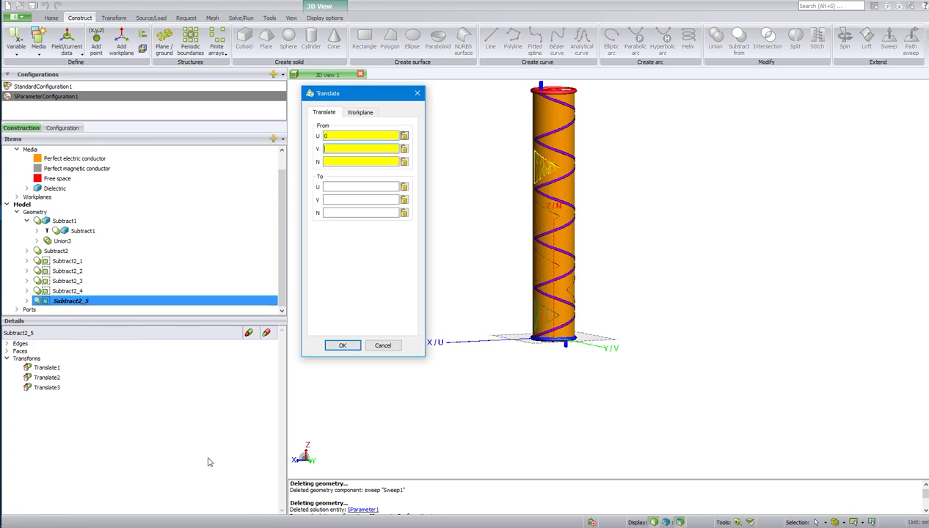
text(0	0		0	4)
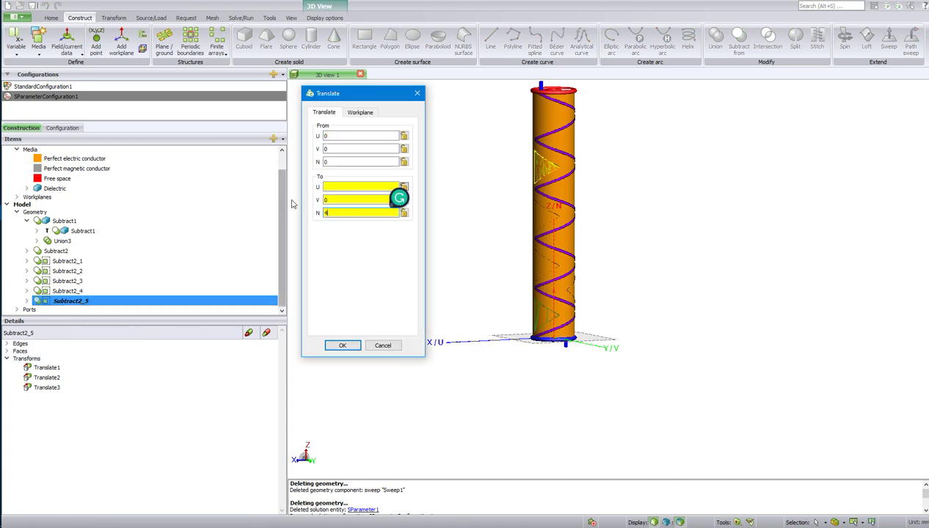
key(shift+Tab)
key(shift+Tab)
text(0)
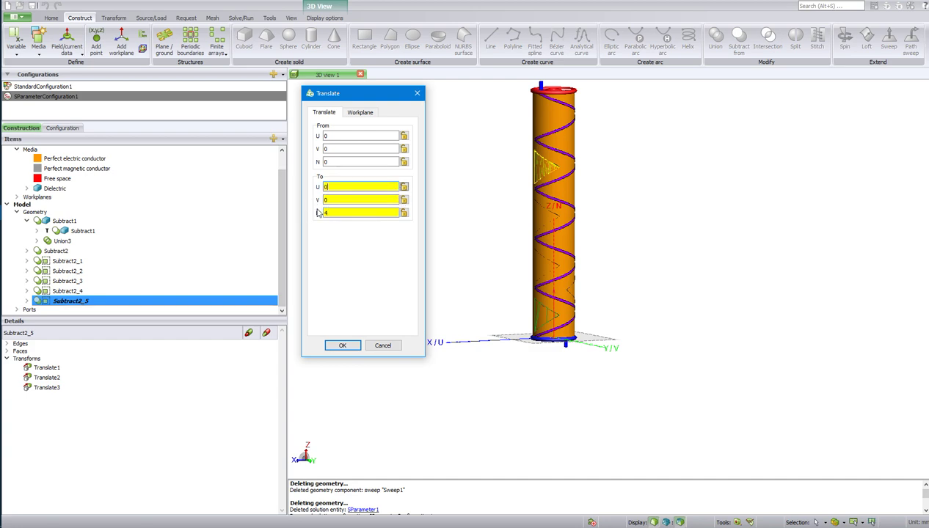
key(Return)
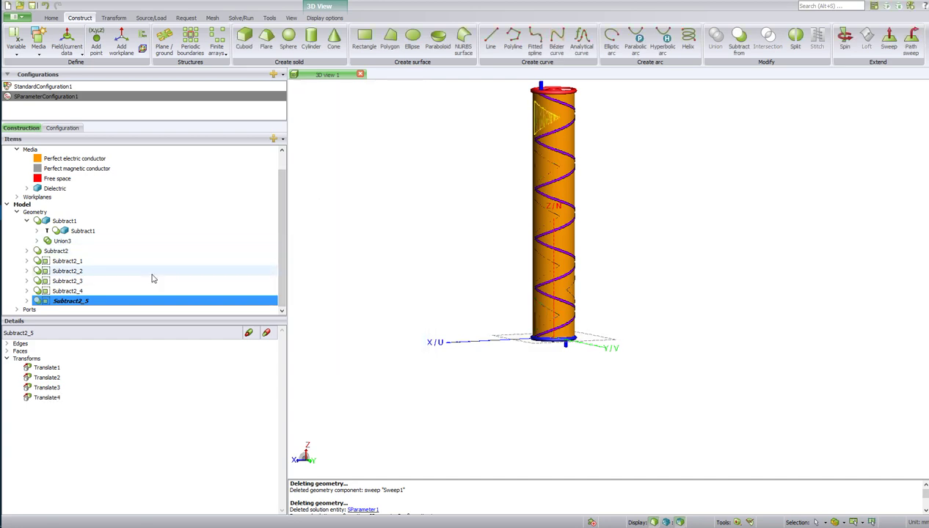
Duplicate Subtract2_3 to create the new patch copy Subtract2_6.
click(151, 281)
right_click(151, 281)
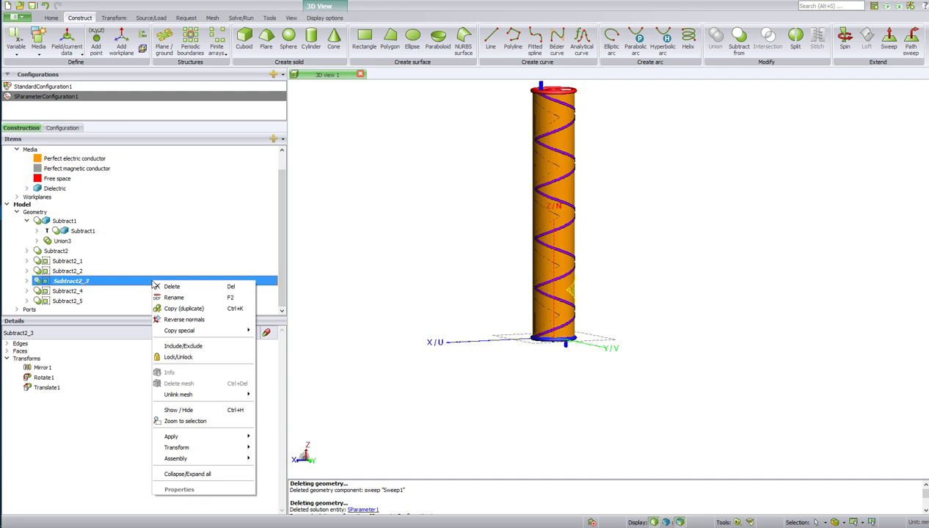
click(184, 308)
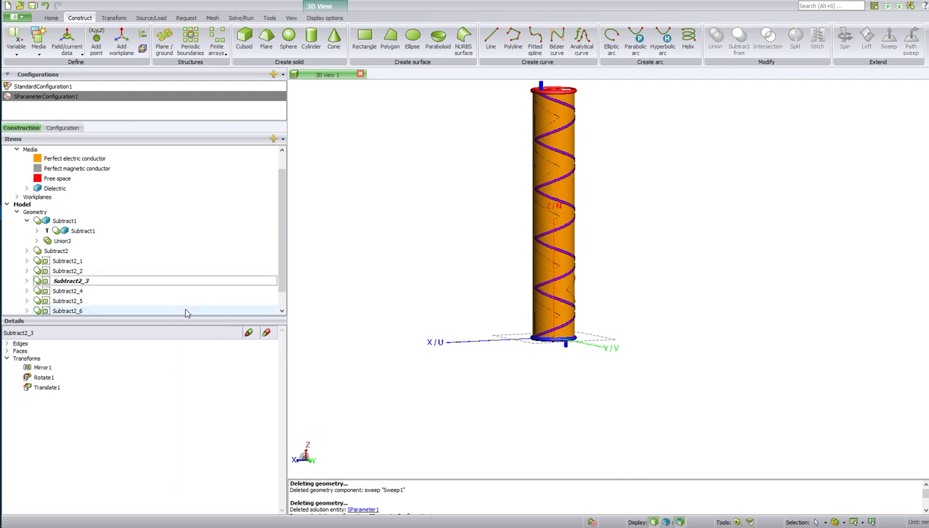
click(108, 311)
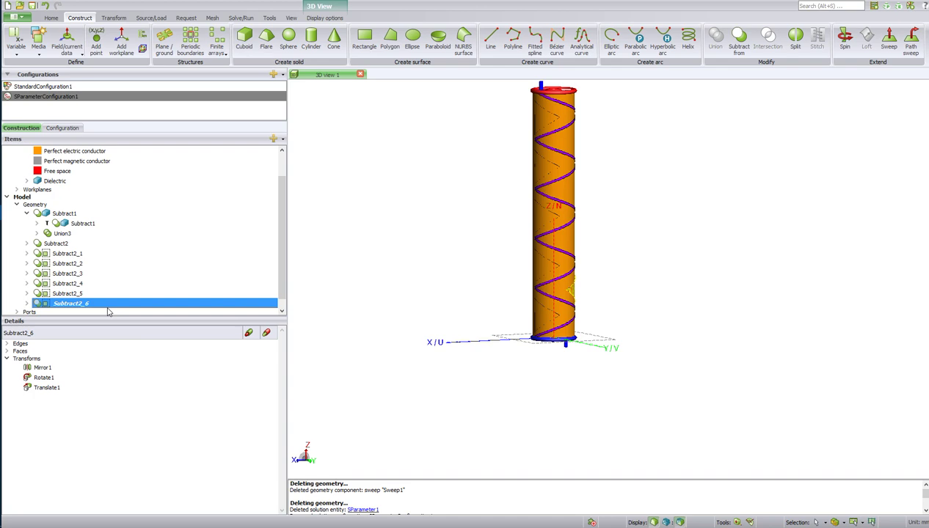
Add translations to the Subtract2_7 and Subtract2_8 copies to stack them up the cylinder.
right_click(80, 293)
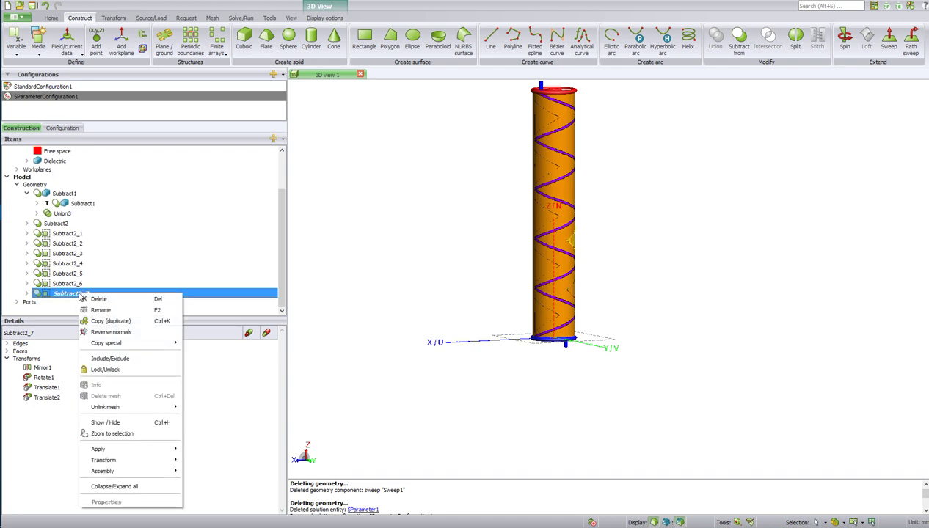
mouse_move(128, 460)
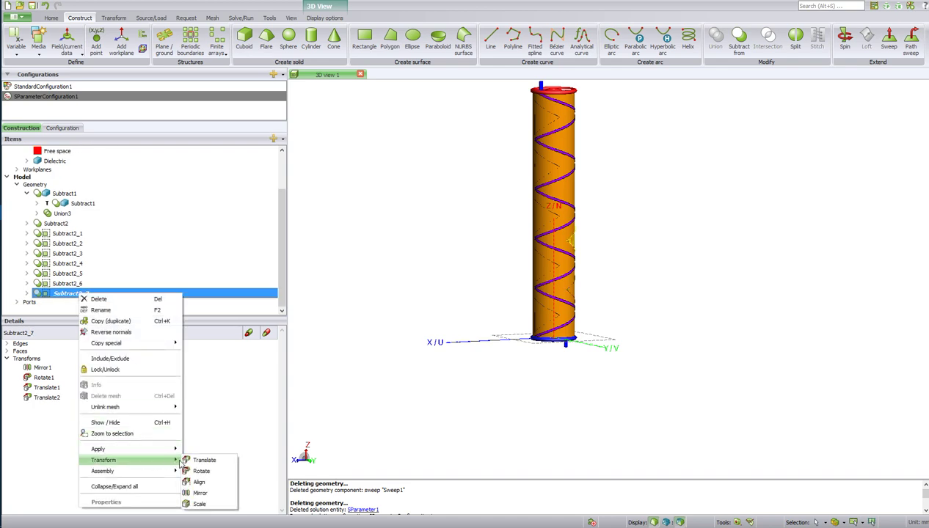
click(190, 460)
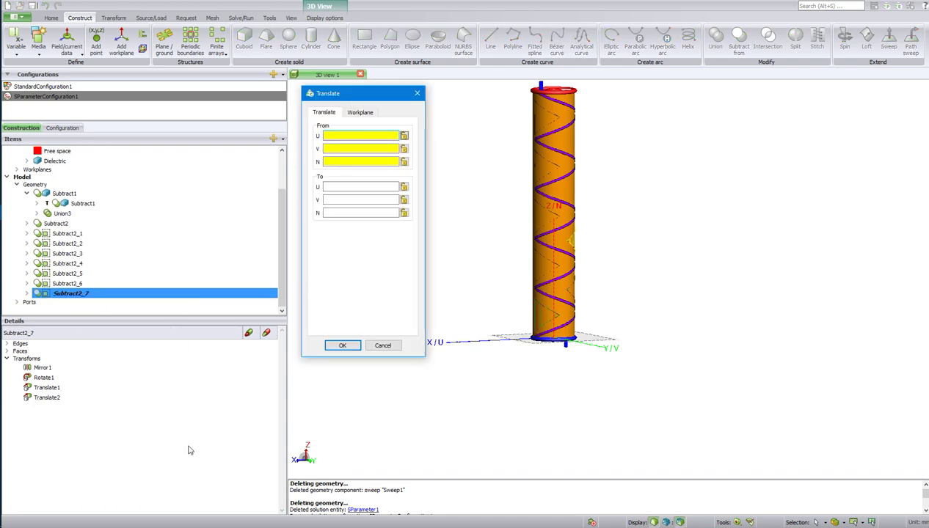
text(0	0	0	0	0)
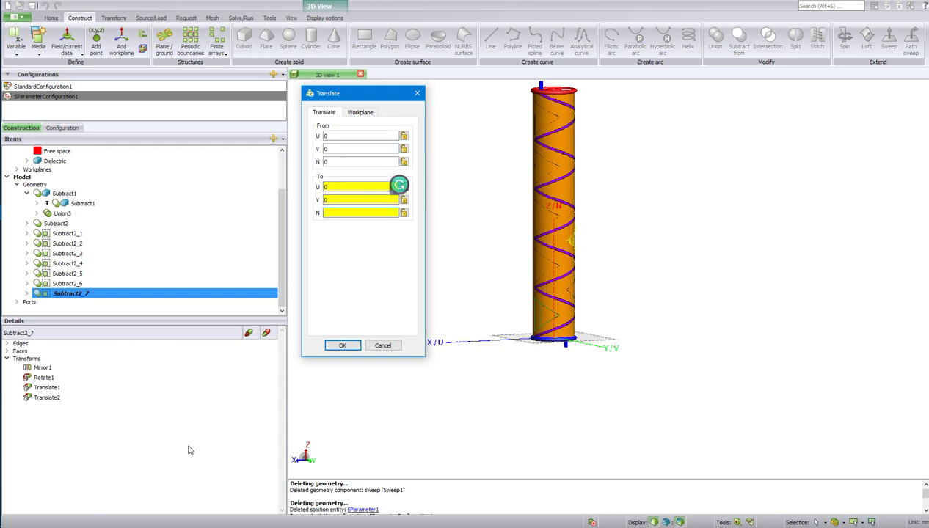
right_click(73, 303)
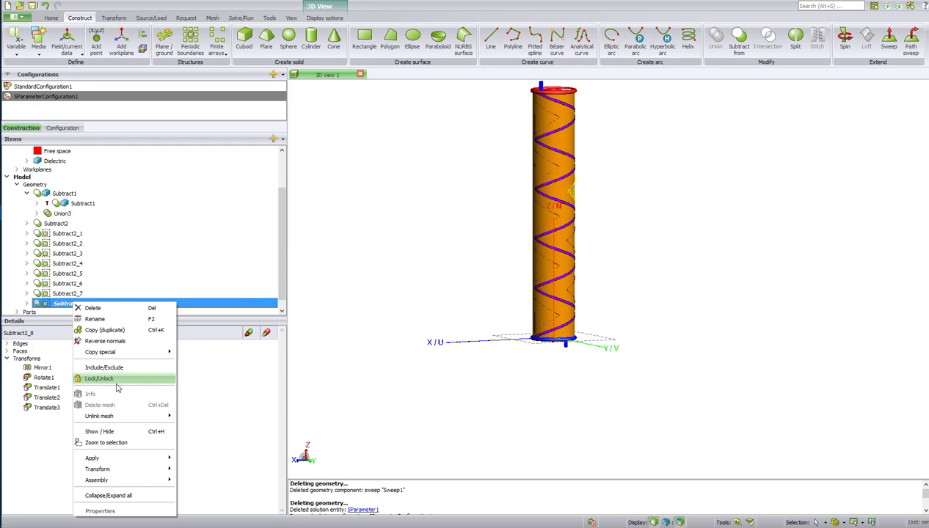
click(117, 388)
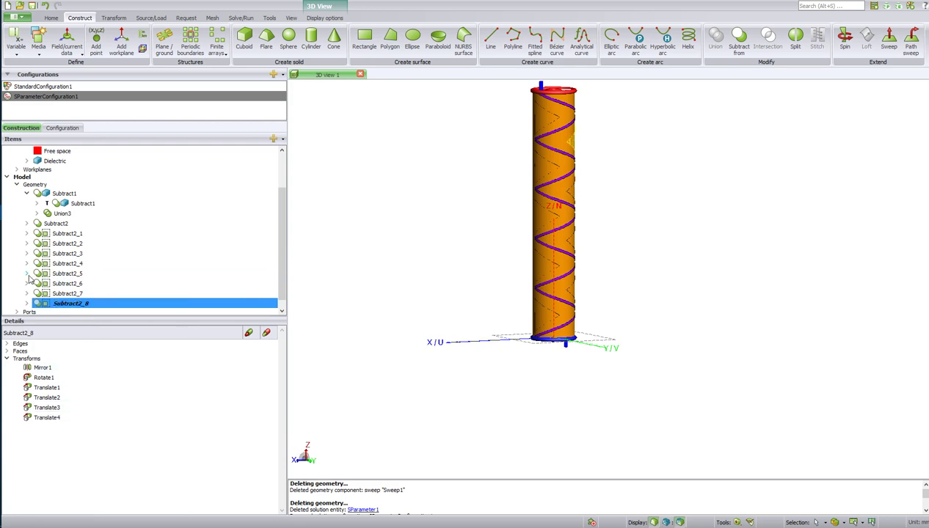
Union Subtract2 through Subtract2_8 into Union1 and subtract Union1 from Subtract1.
click(67, 233)
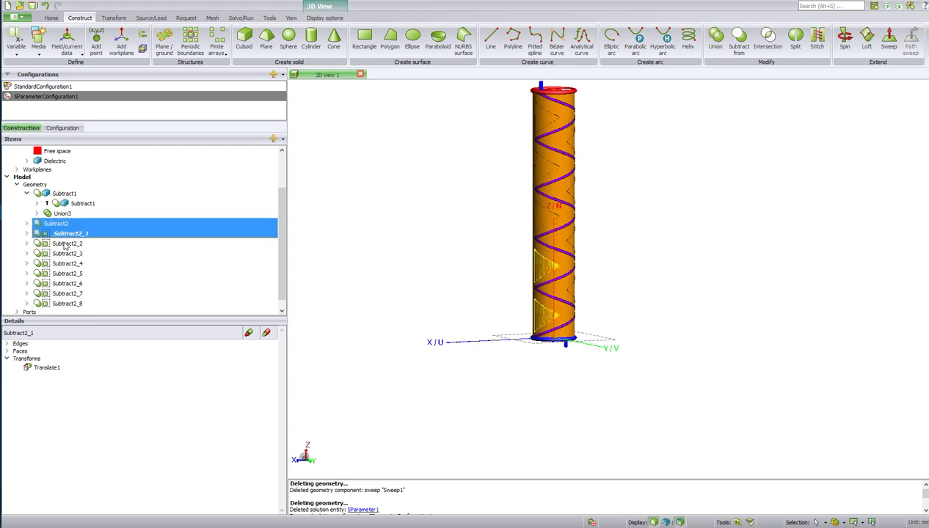
drag(65, 245, 67, 304)
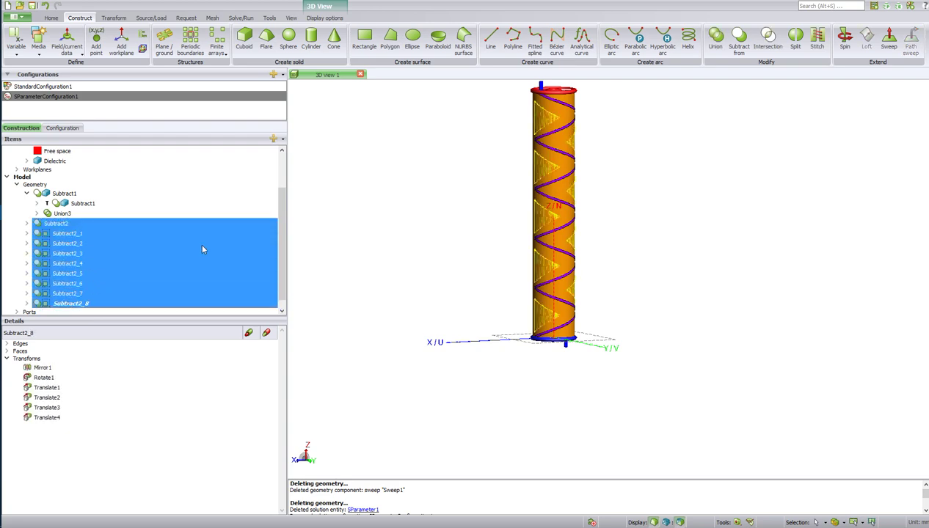
click(714, 43)
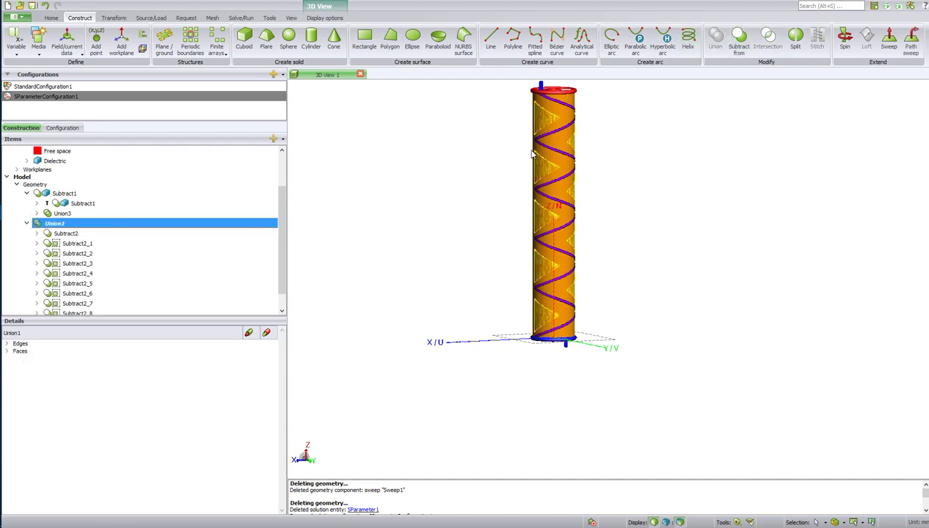
click(737, 44)
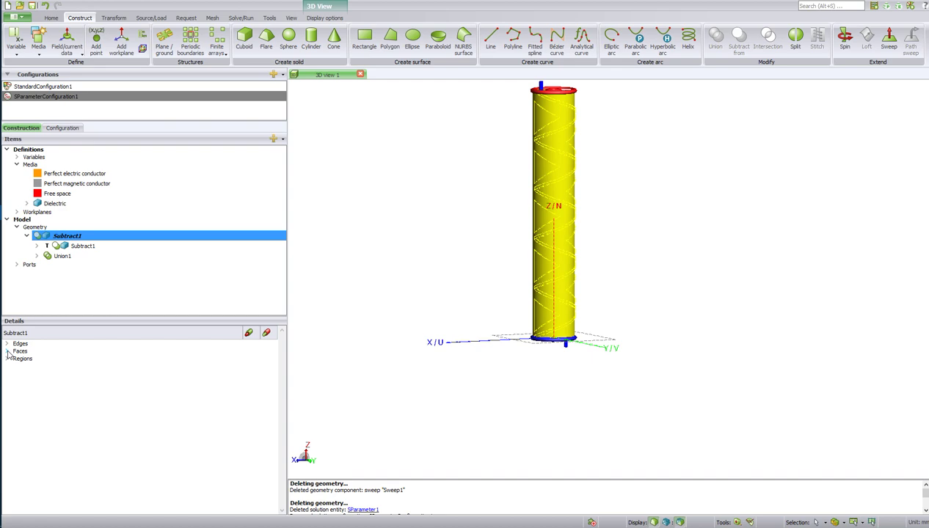
Select faces Face163 through Face171 of Subtract1.
click(7, 352)
click(87, 416)
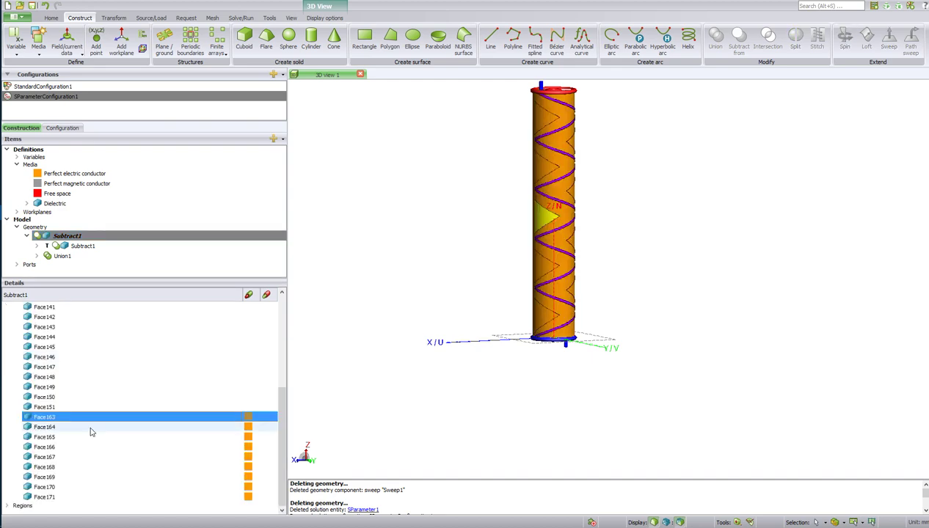
shift+click(91, 445)
shift+click(91, 456)
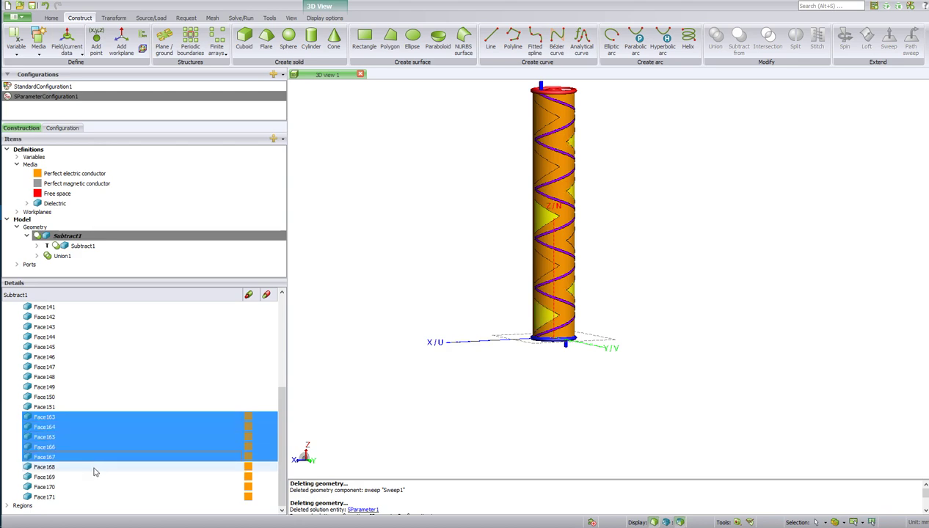
shift+click(94, 467)
shift+click(95, 477)
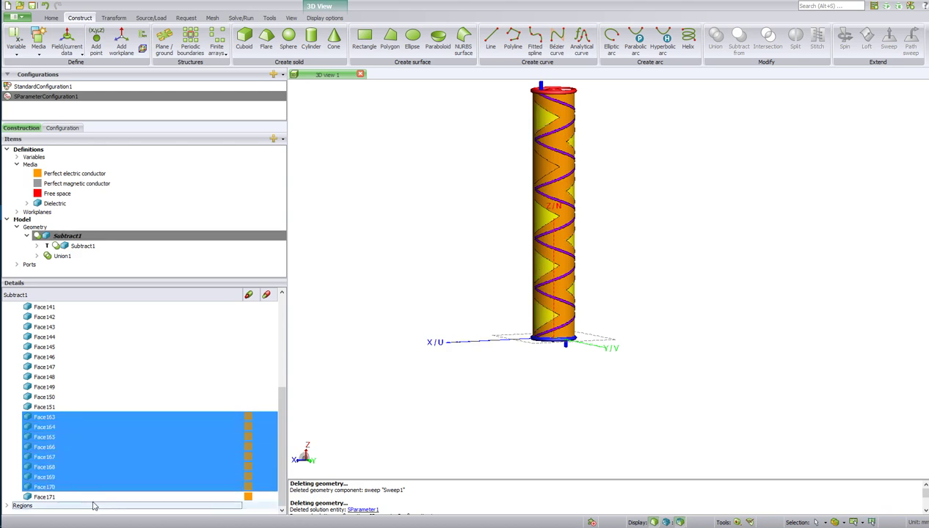
shift+click(95, 487)
shift+click(95, 497)
Set the selected faces' medium to Dielectric boundary.
right_click(107, 442)
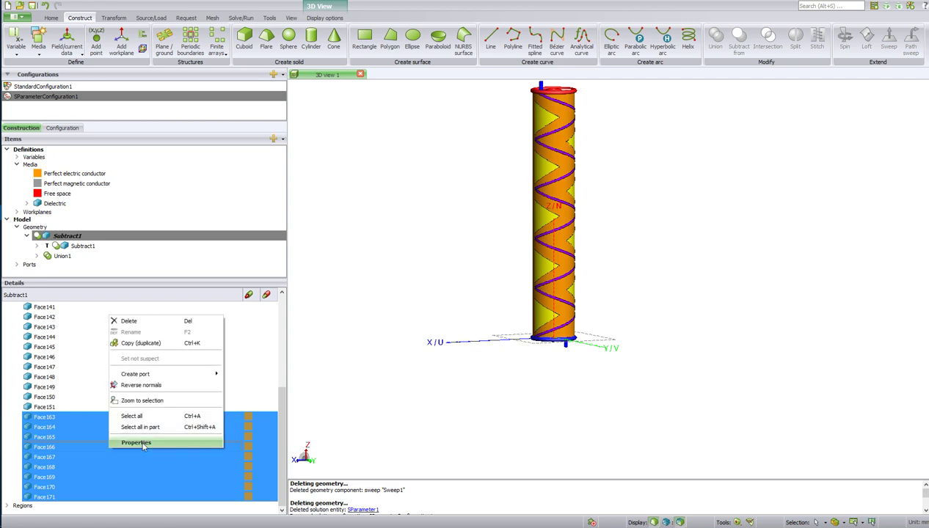
key(Escape)
click(248, 294)
click(369, 138)
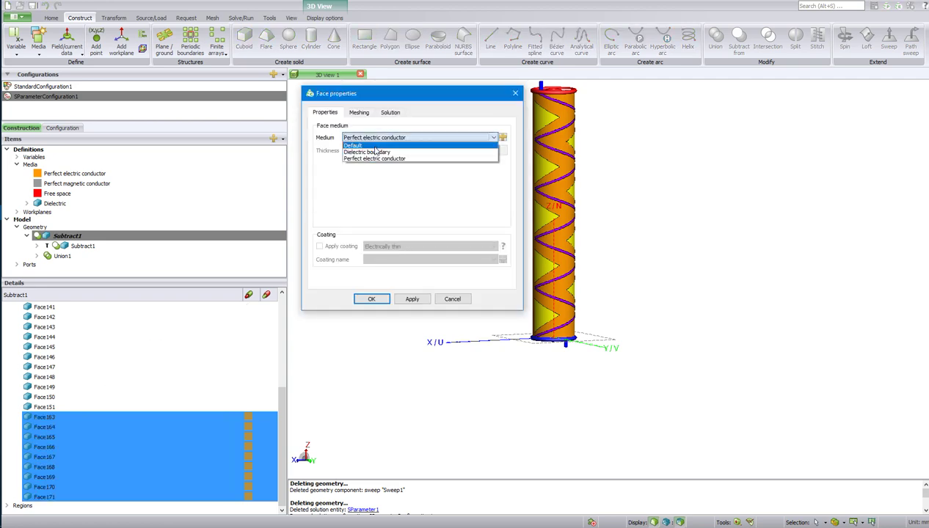
click(375, 153)
key(Down)
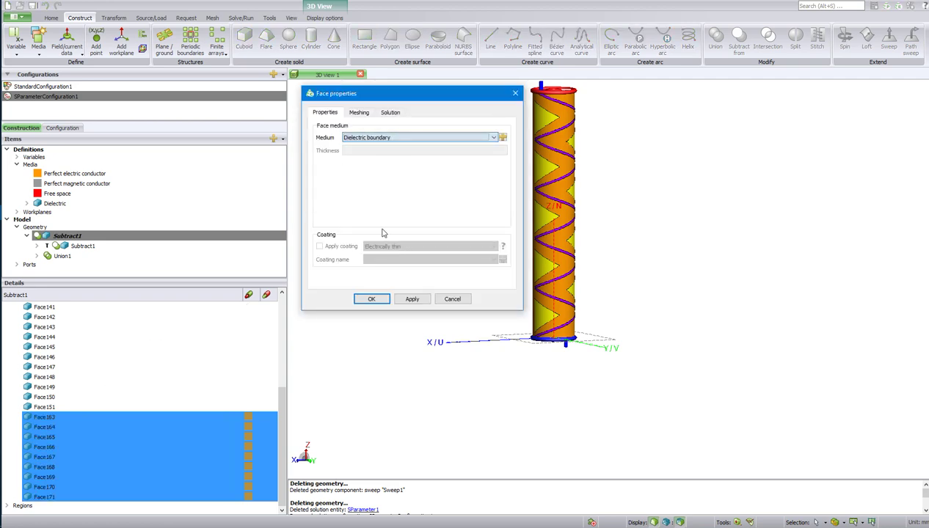
click(380, 301)
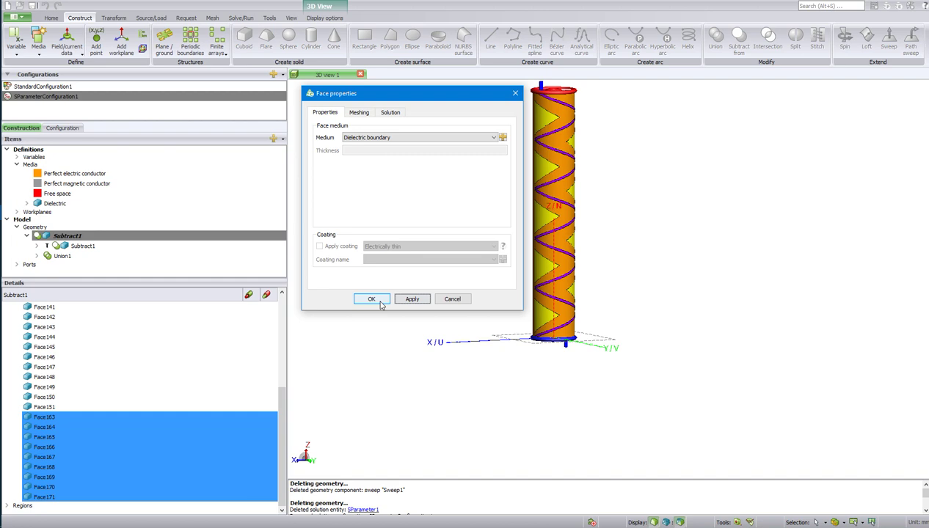
click(380, 304)
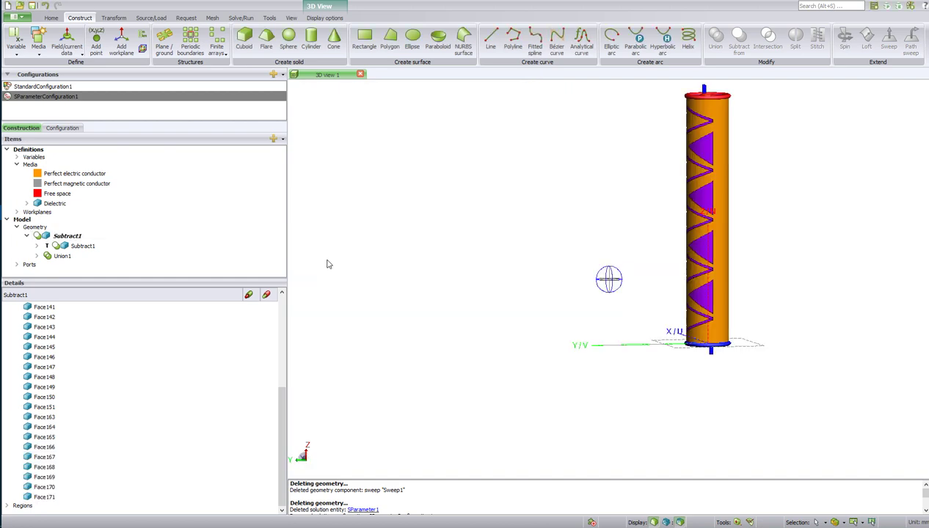
Remesh and save the model, then run the Feko solver, overwriting previous results.
middle_drag(327, 264, 713, 303)
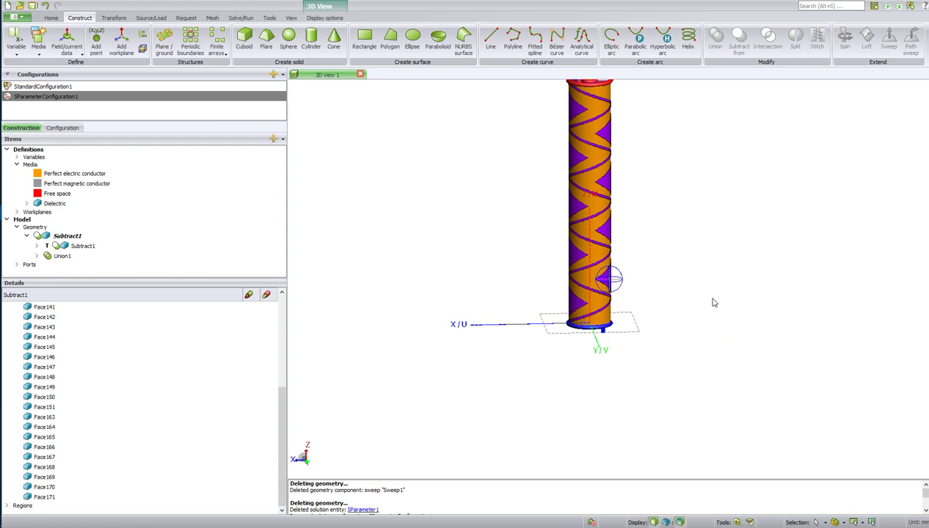
click(242, 18)
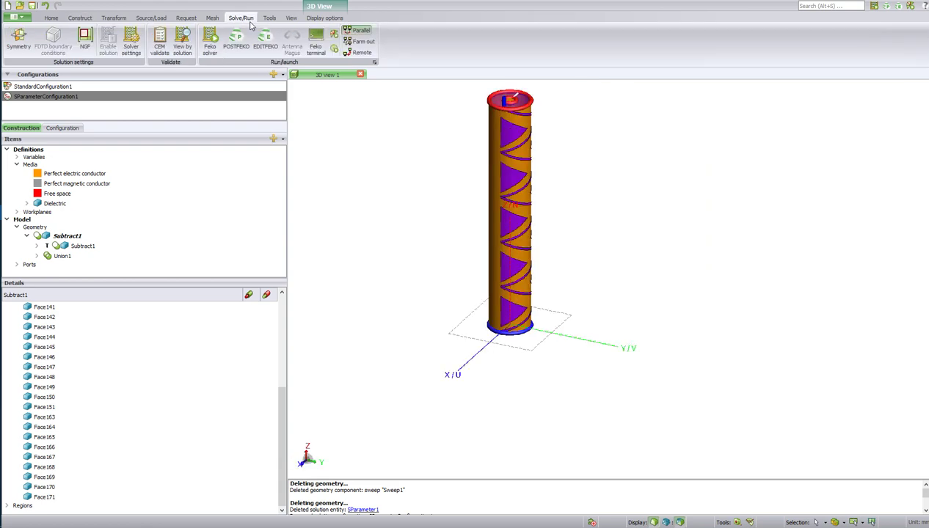
click(210, 40)
click(462, 276)
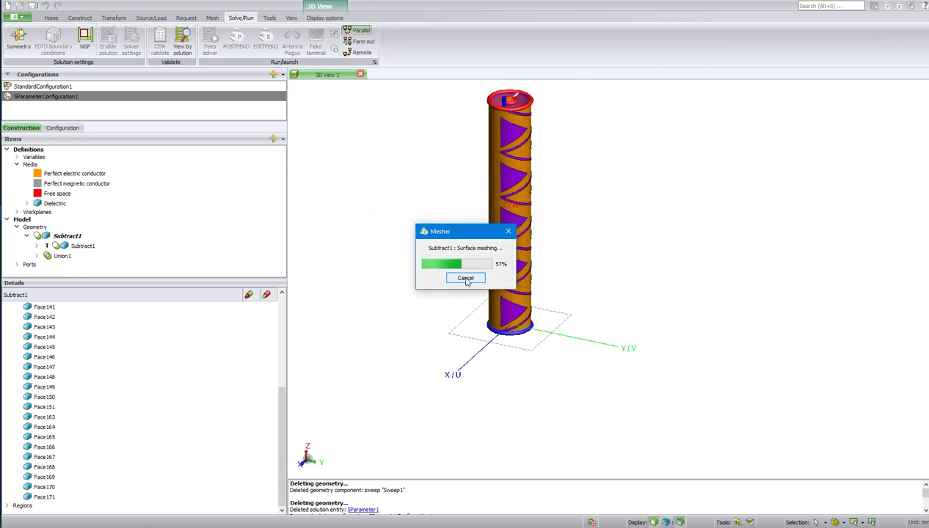
click(458, 277)
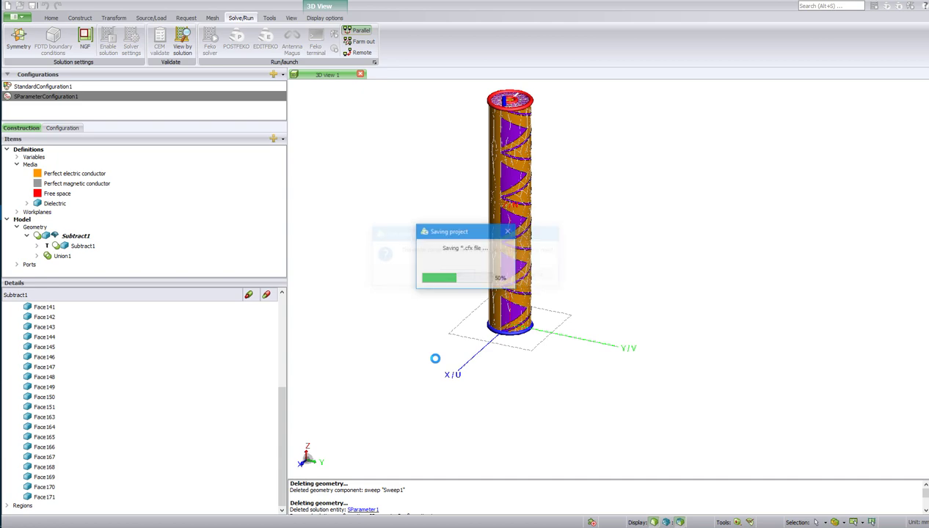
click(483, 280)
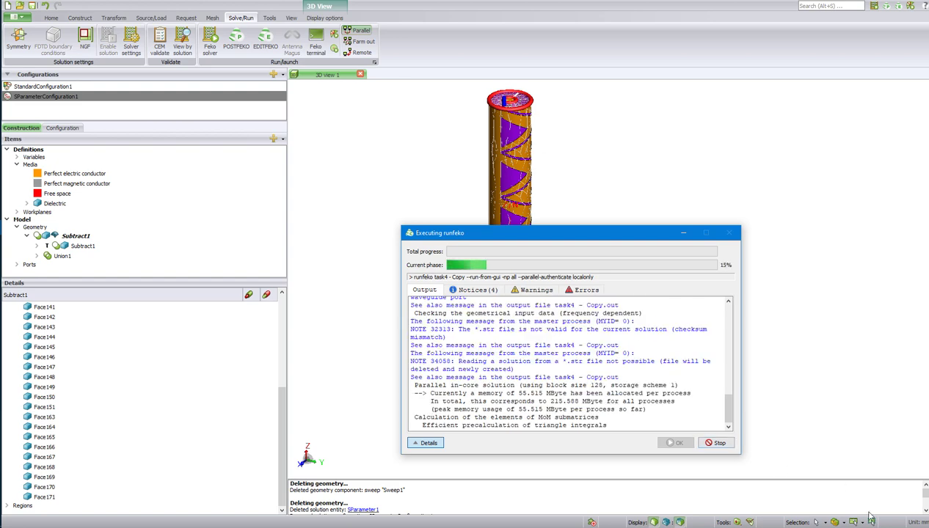
click(822, 430)
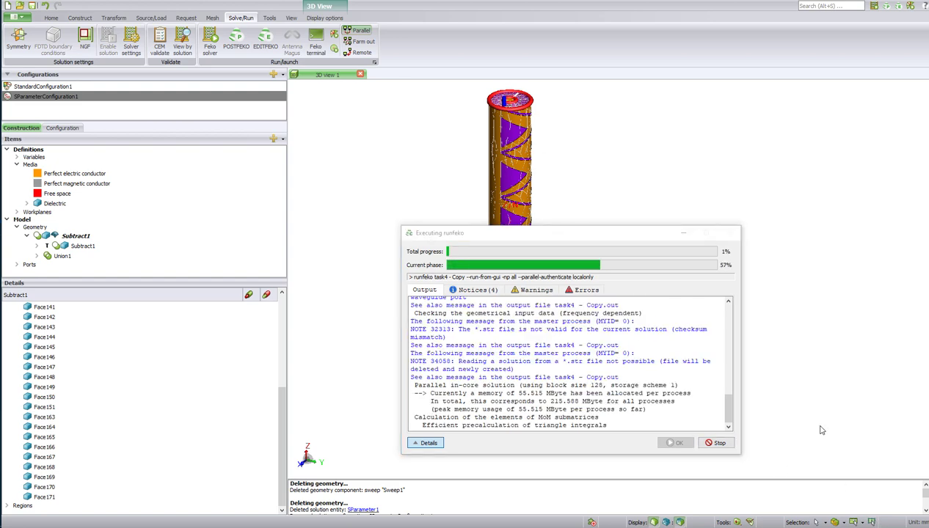